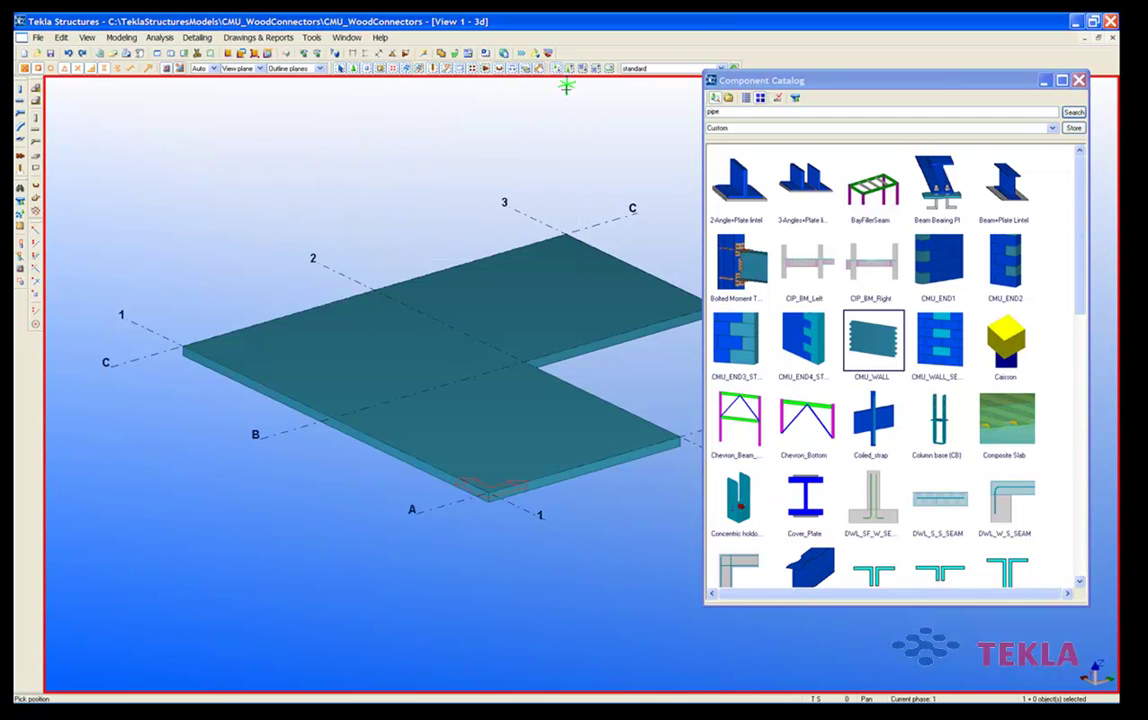
# Place the CMU_WALL component from grid intersection A-1 along grid line A, with a length of 8-0
pyautogui.click(488, 492)
pyautogui.write('0-0')
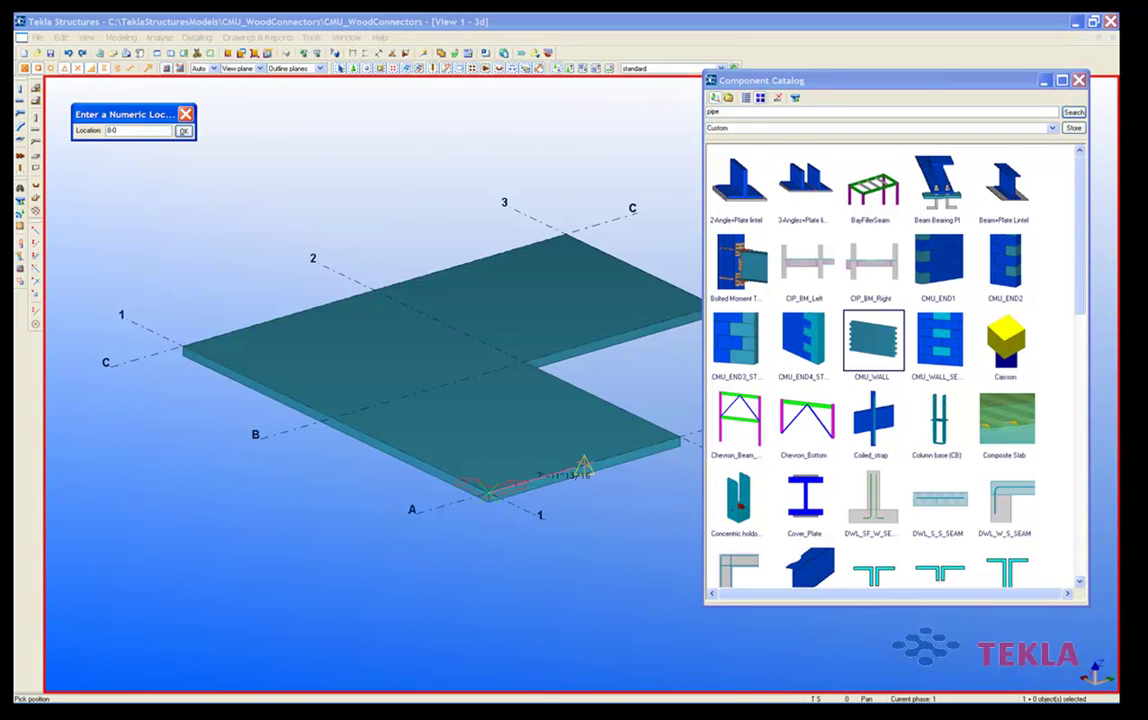
pyautogui.press('Return')
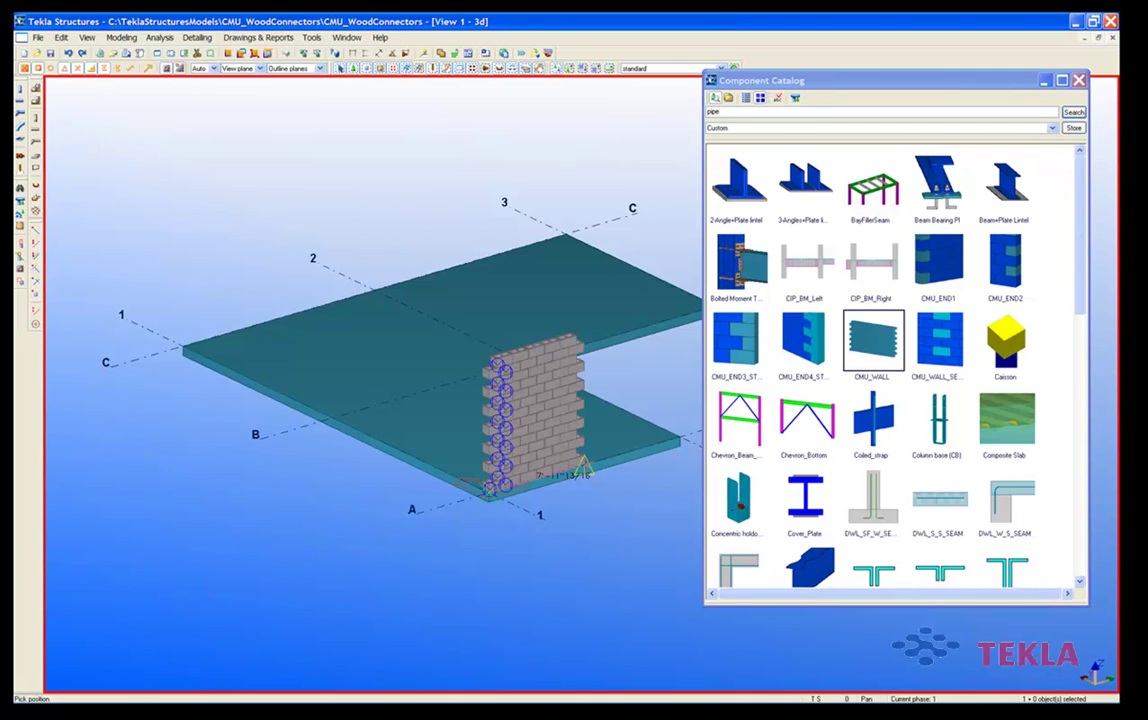
# Examine the bottom corner block's properties, including the Concrete Masonry Units profile catalog and the Miscellaneous material grades
pyautogui.scroll(3, 500, 500)
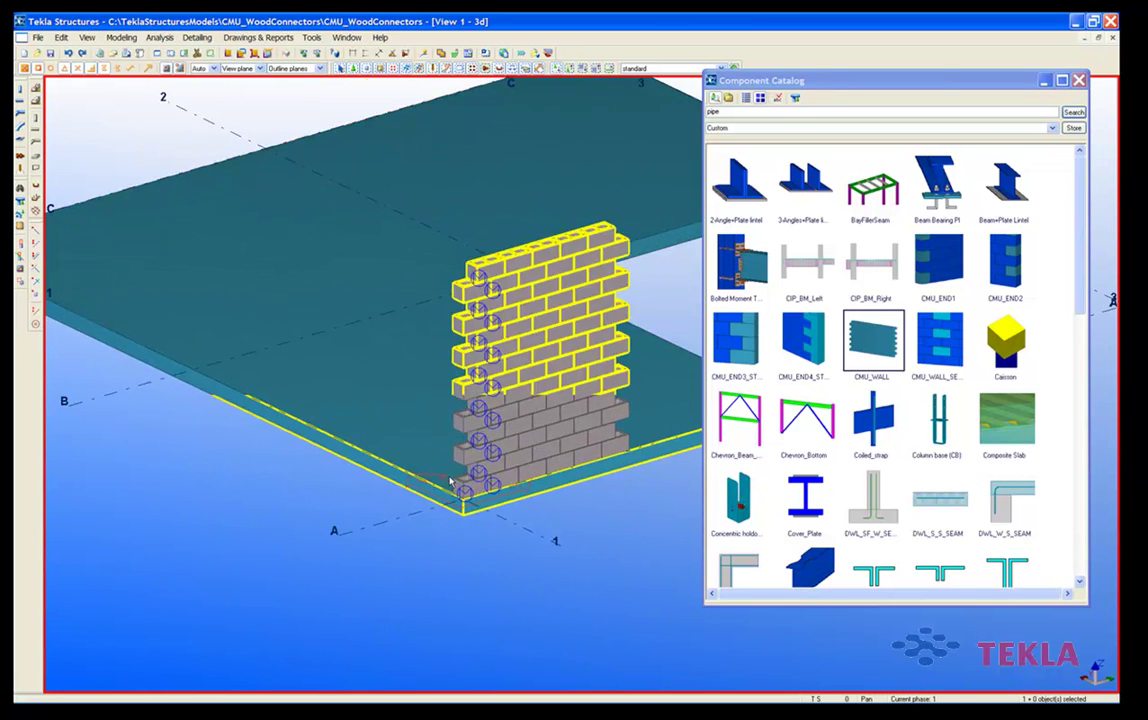
pyautogui.scroll(4, 452, 482)
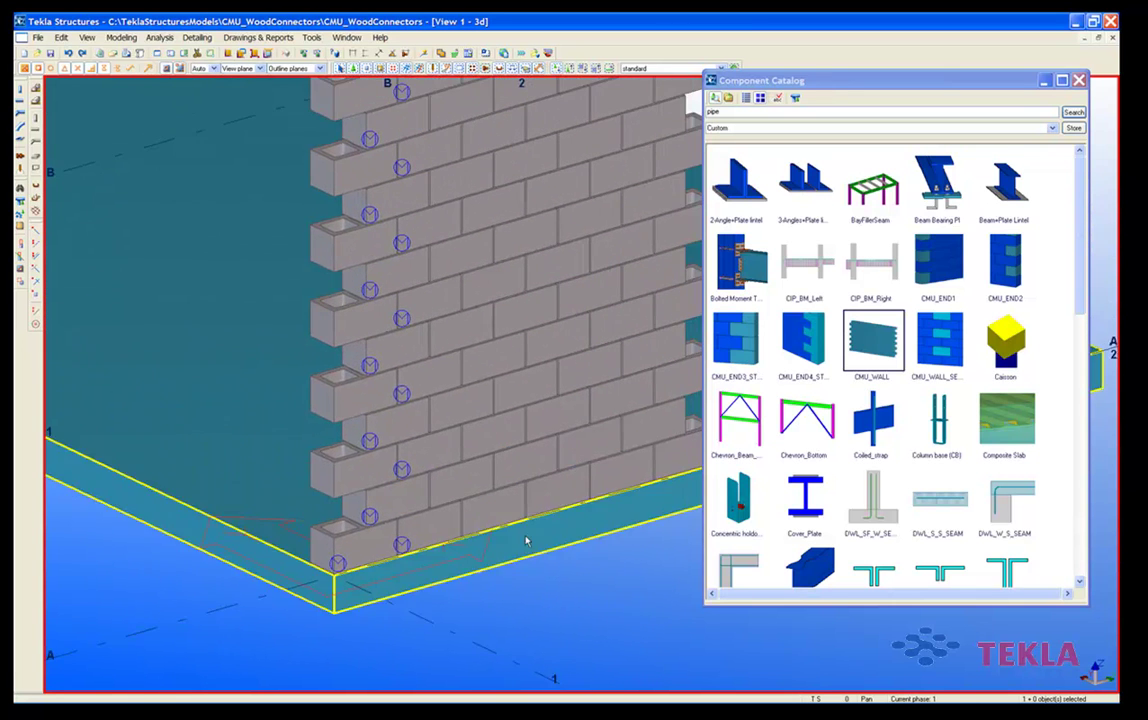
pyautogui.scroll(5, 400, 480)
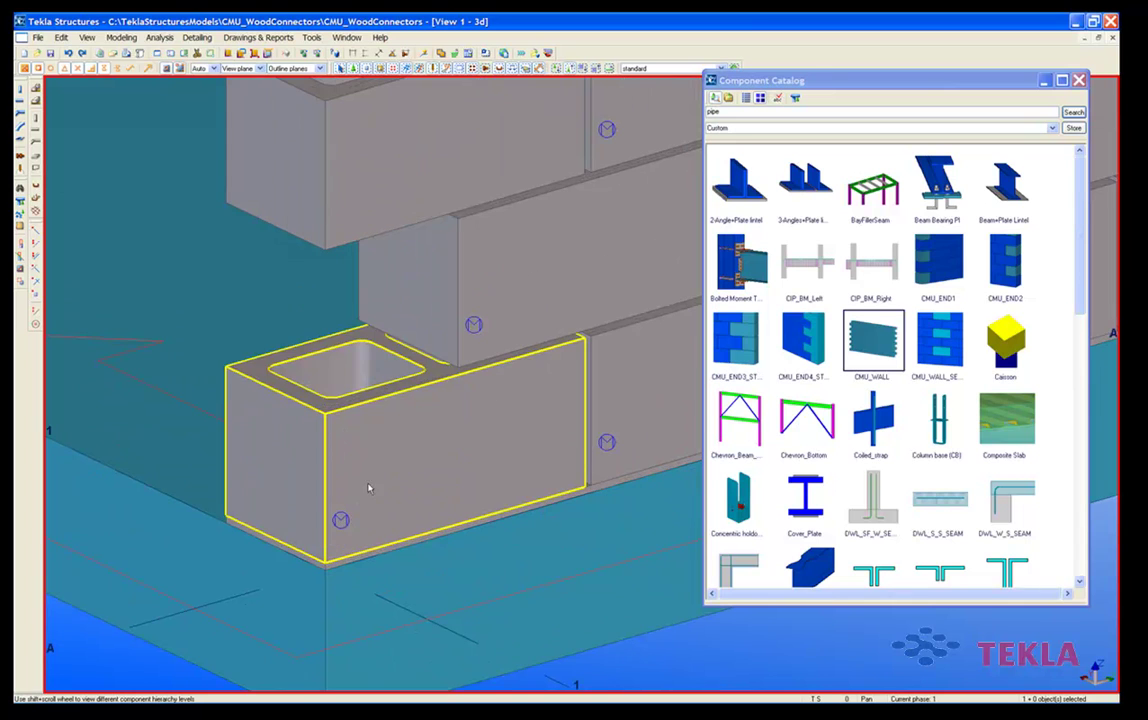
pyautogui.doubleClick(380, 473)
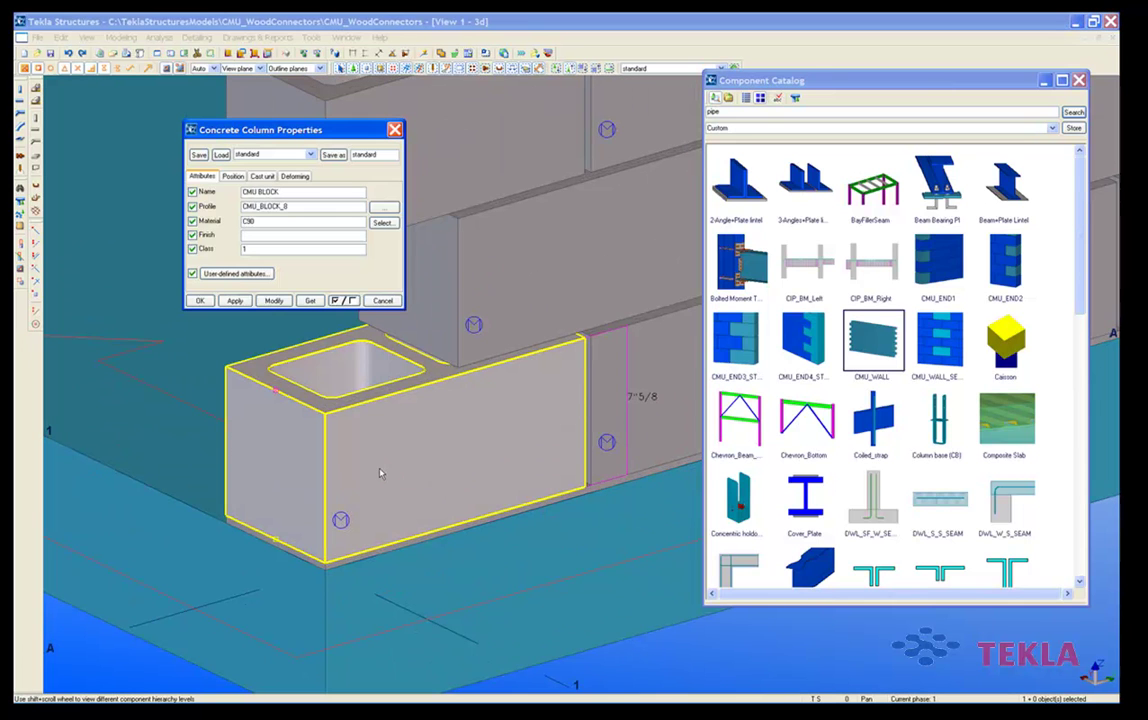
pyautogui.doubleClick(298, 209)
pyautogui.click(384, 207)
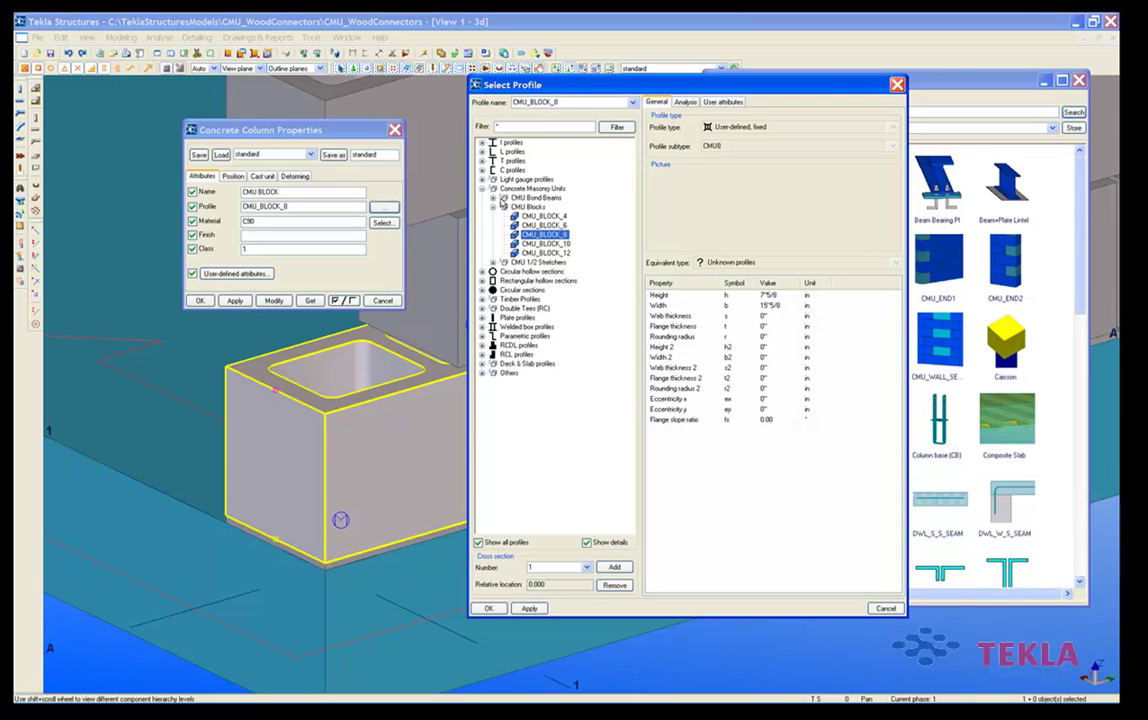
pyautogui.click(492, 197)
pyautogui.click(493, 299)
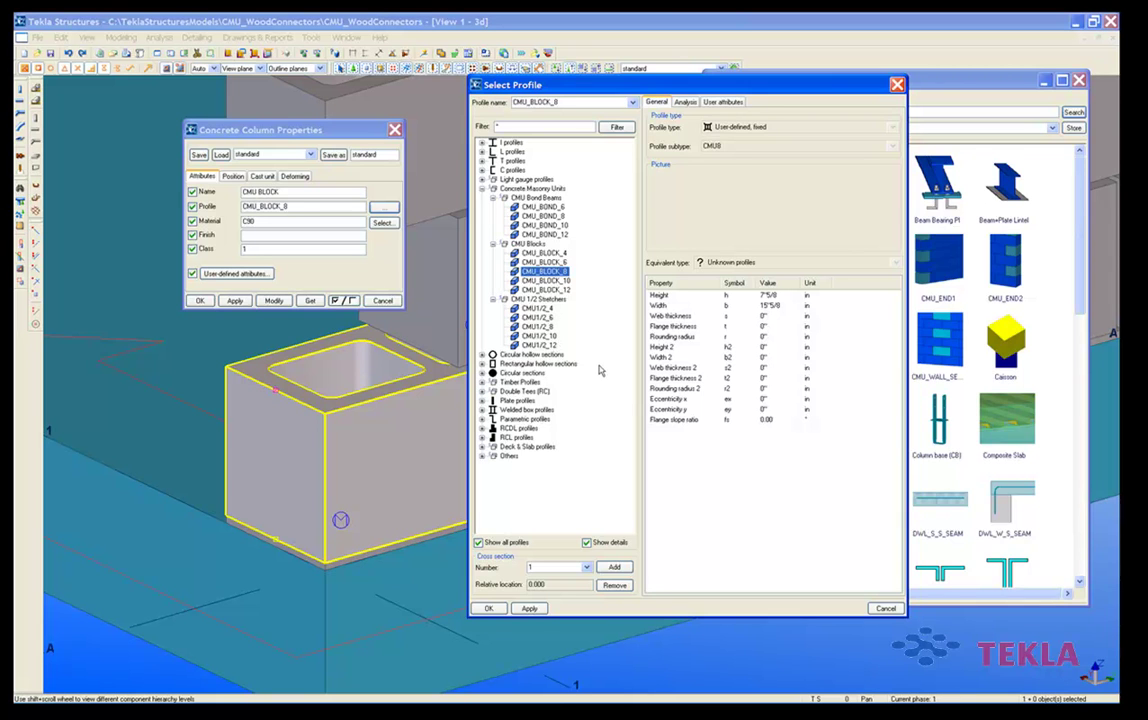
pyautogui.click(889, 610)
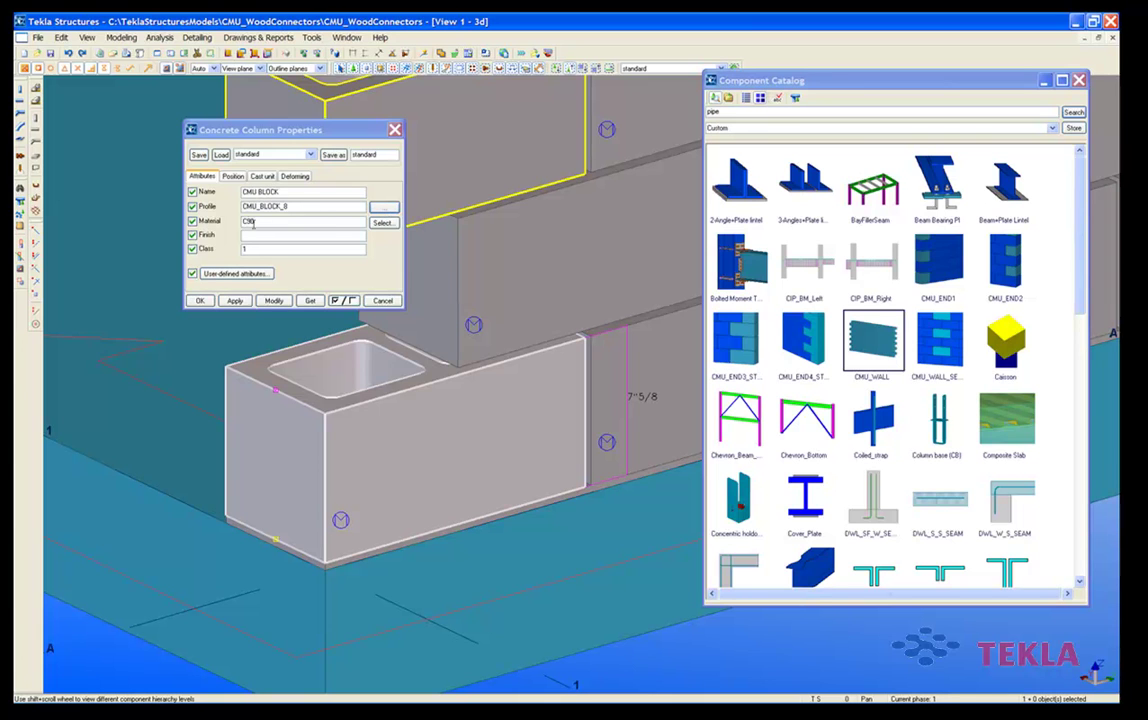
pyautogui.click(382, 222)
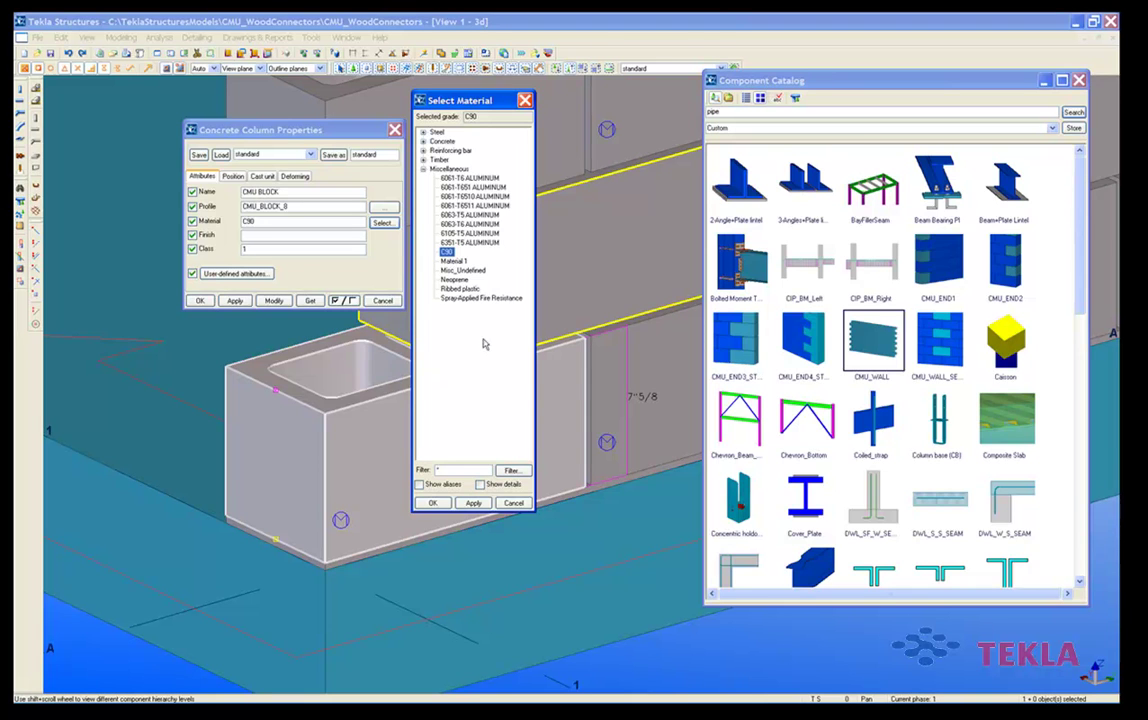
pyautogui.click(383, 459)
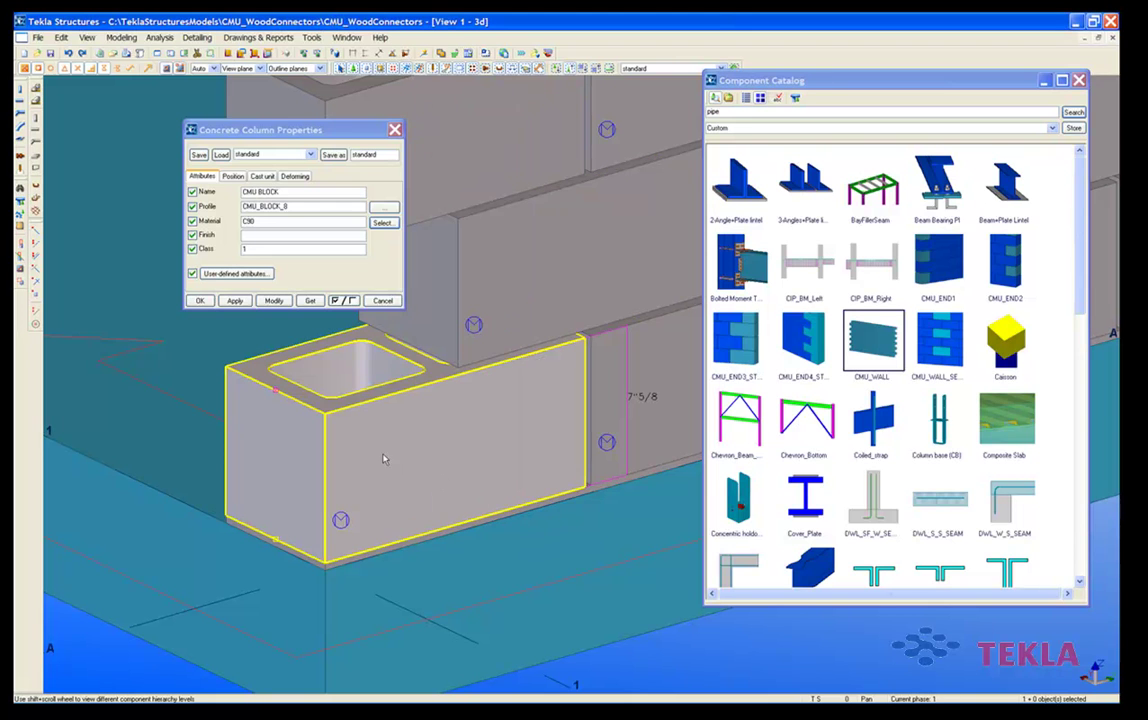
# Examine the beam properties of the mortar bed beneath the bottom course, and close both property dialogs
pyautogui.doubleClick(422, 540)
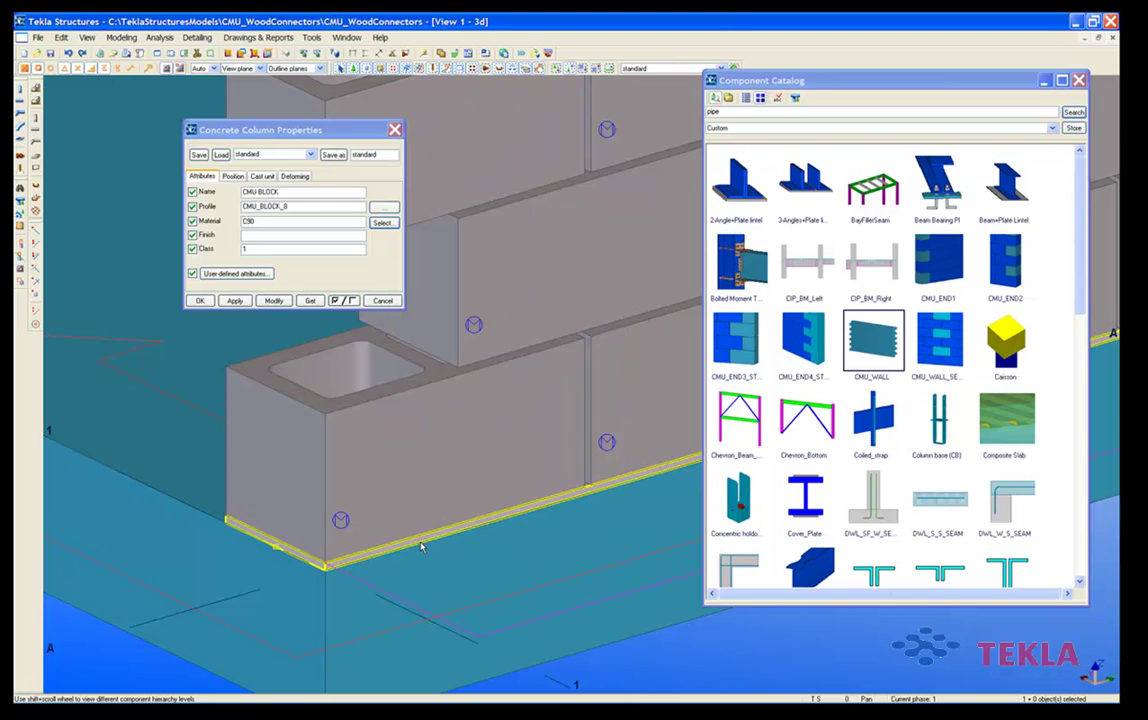
pyautogui.moveTo(526, 160); pyautogui.dragTo(501, 170)
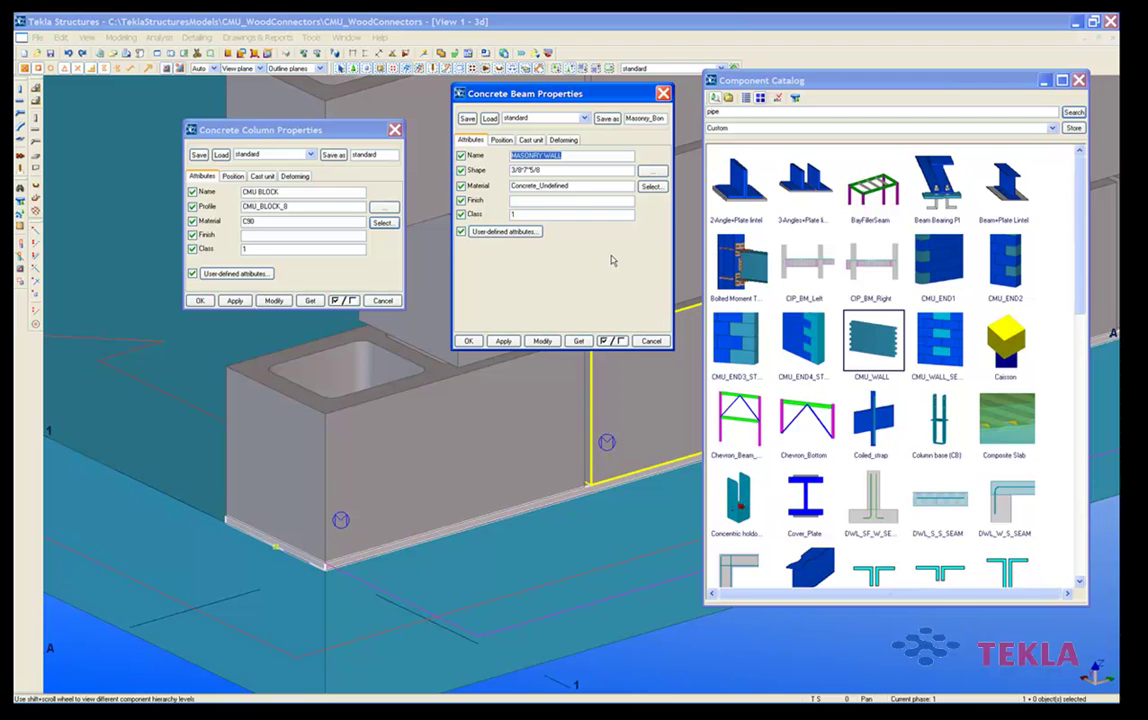
pyautogui.click(468, 341)
pyautogui.click(391, 305)
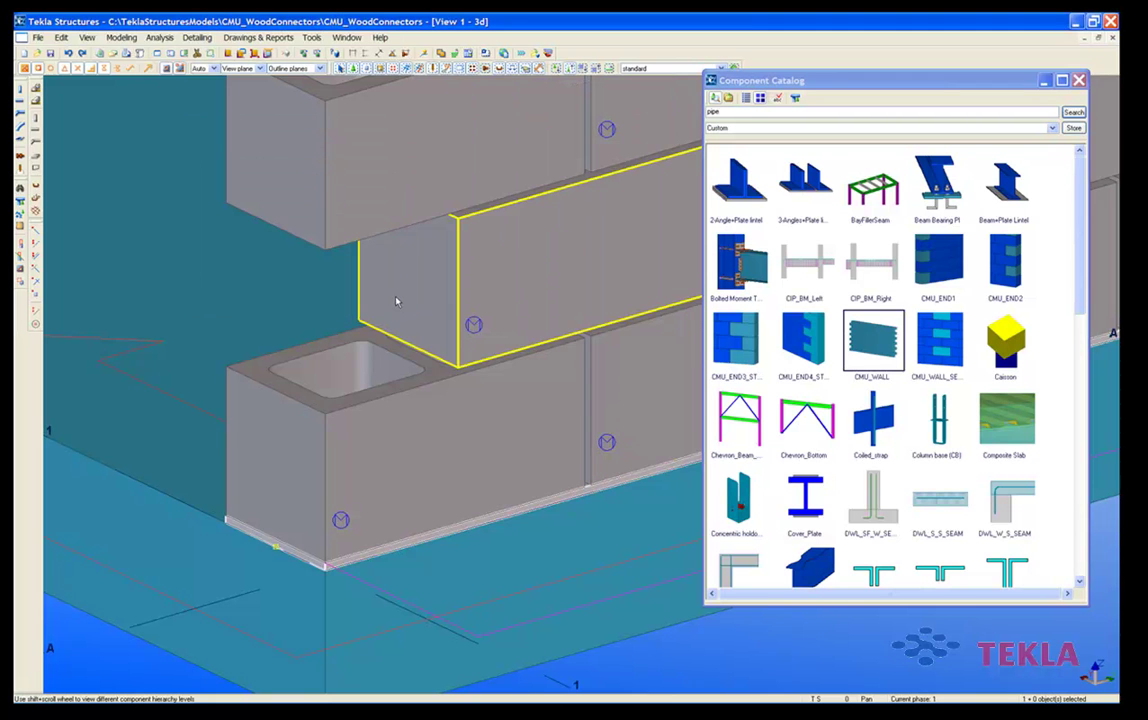
# Start a second CMU_WALL on grid line 1, offset 3/8 from the first wall's bottom back corner
pyautogui.scroll(-5, 430, 307)
pyautogui.click(478, 428)
pyautogui.moveTo(495, 381); pyautogui.dragTo(489, 499, button='middle')
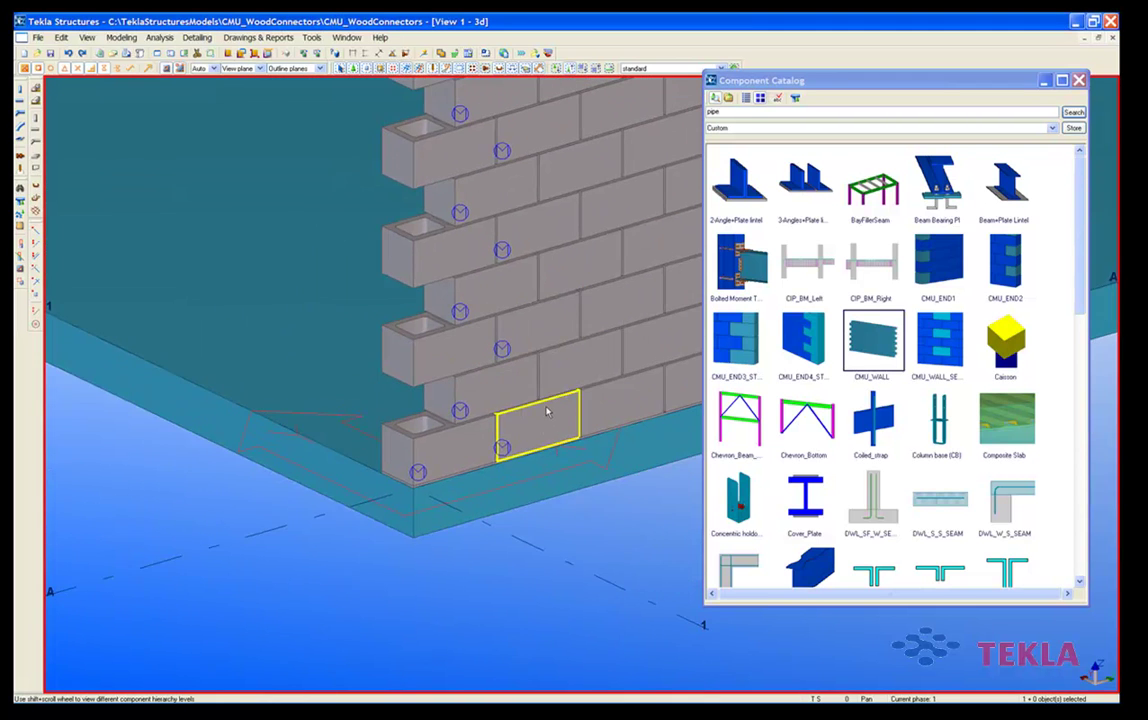
pyautogui.doubleClick(877, 338)
pyautogui.scroll(5, 470, 410)
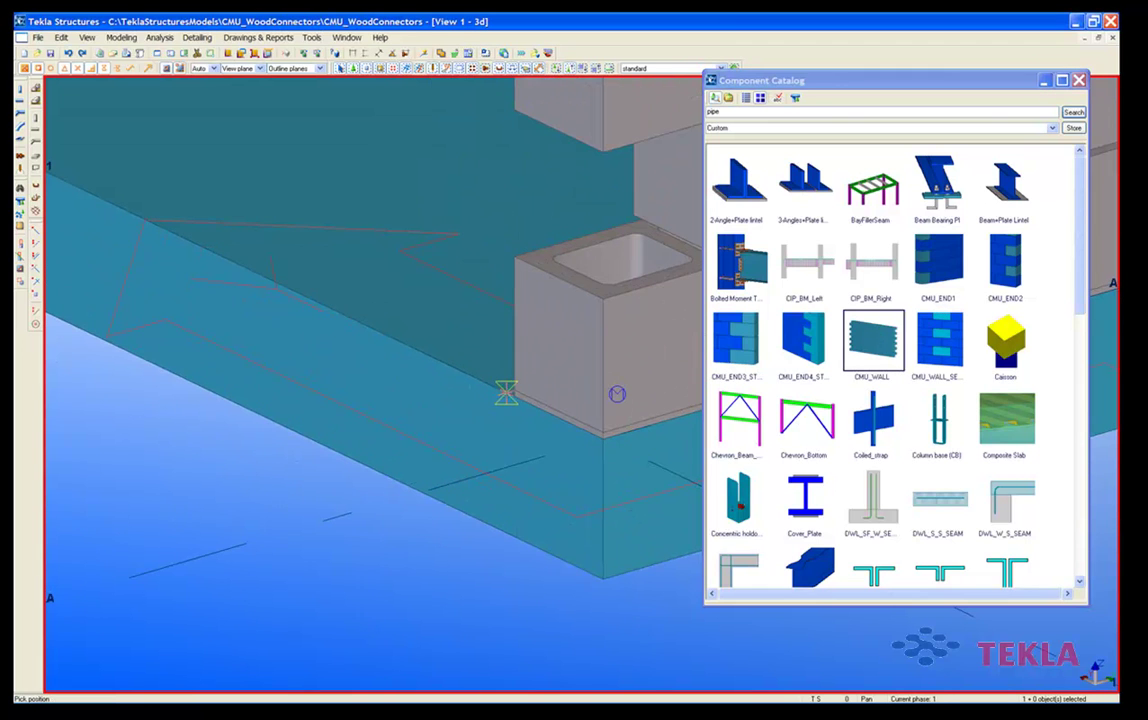
pyautogui.scroll(2, 513, 397)
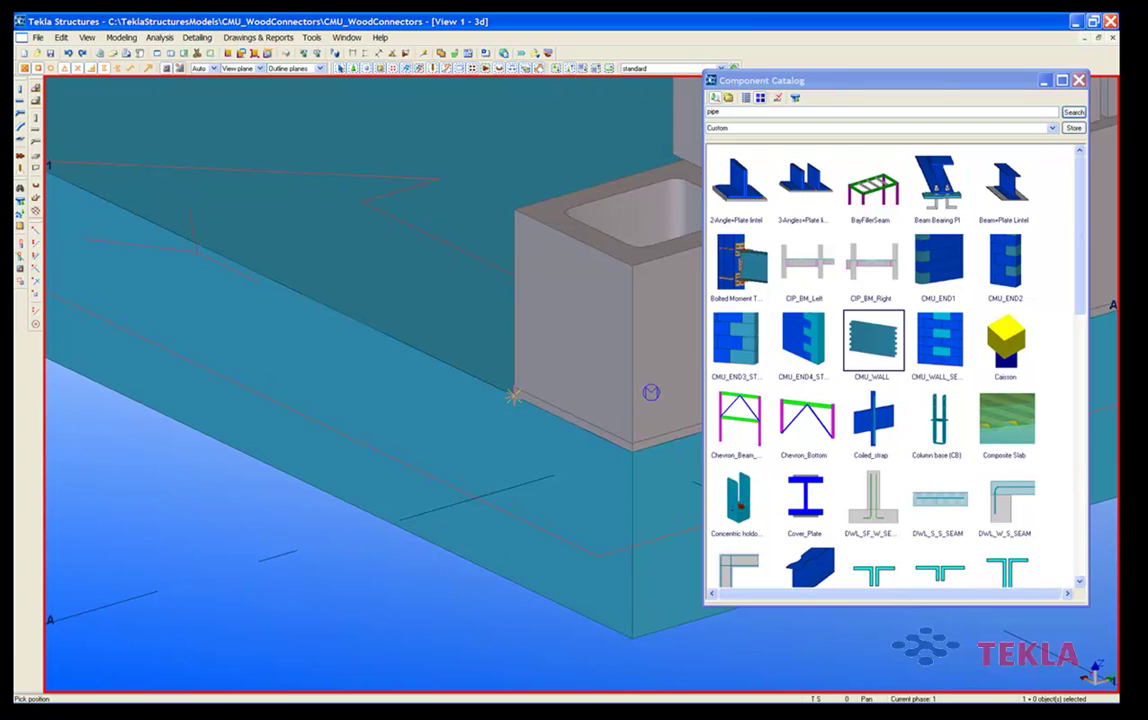
pyautogui.click(514, 396)
pyautogui.write('1')
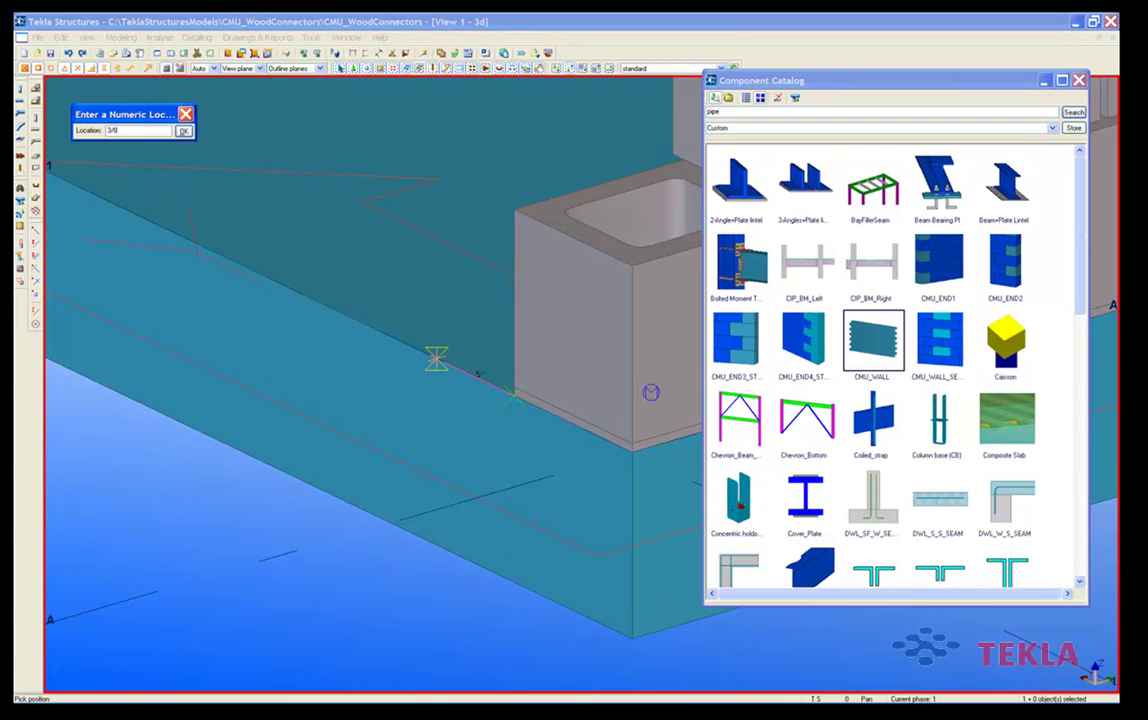
pyautogui.write('/8')
pyautogui.press('Return')
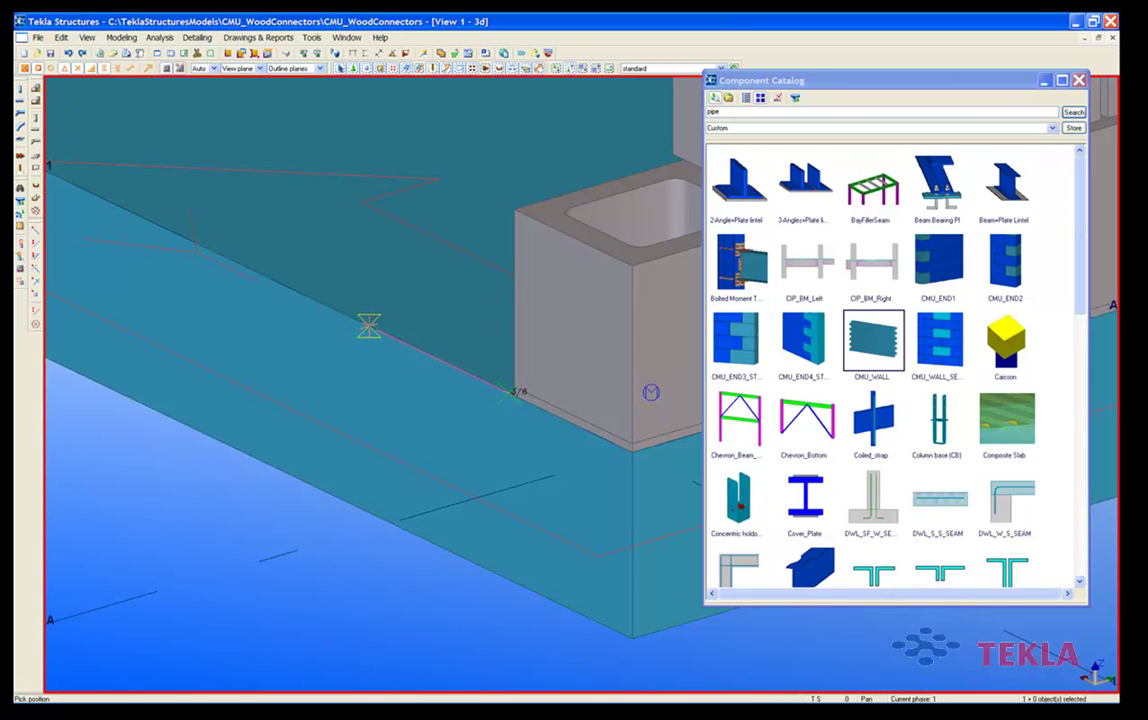
# Set the second wall's end point 16-0 along grid line 1 and end the component placement
pyautogui.scroll(-4, 368, 326)
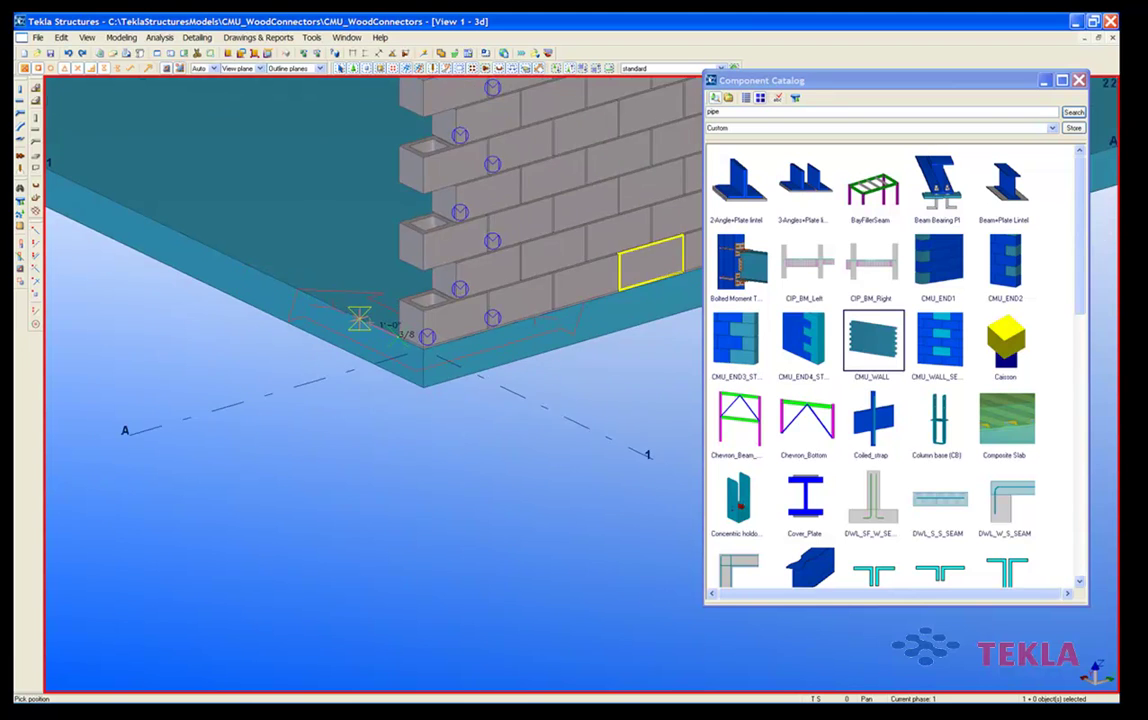
pyautogui.scroll(-5, 368, 326)
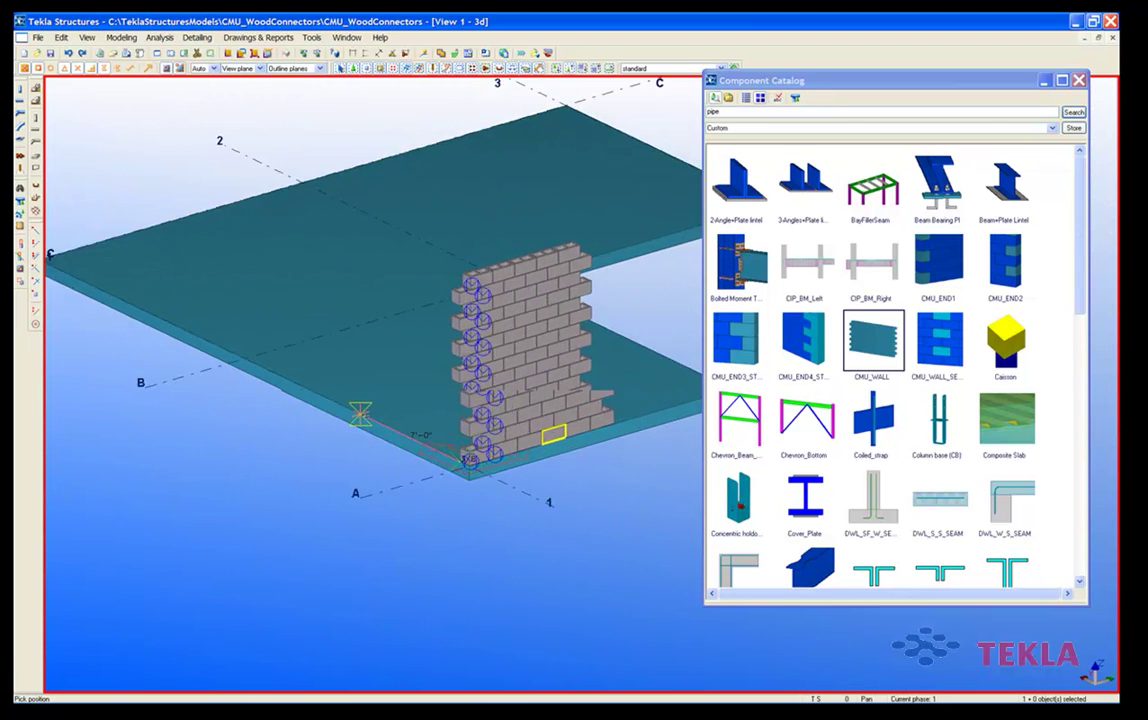
pyautogui.scroll(2, 360, 413)
pyautogui.write('16-0')
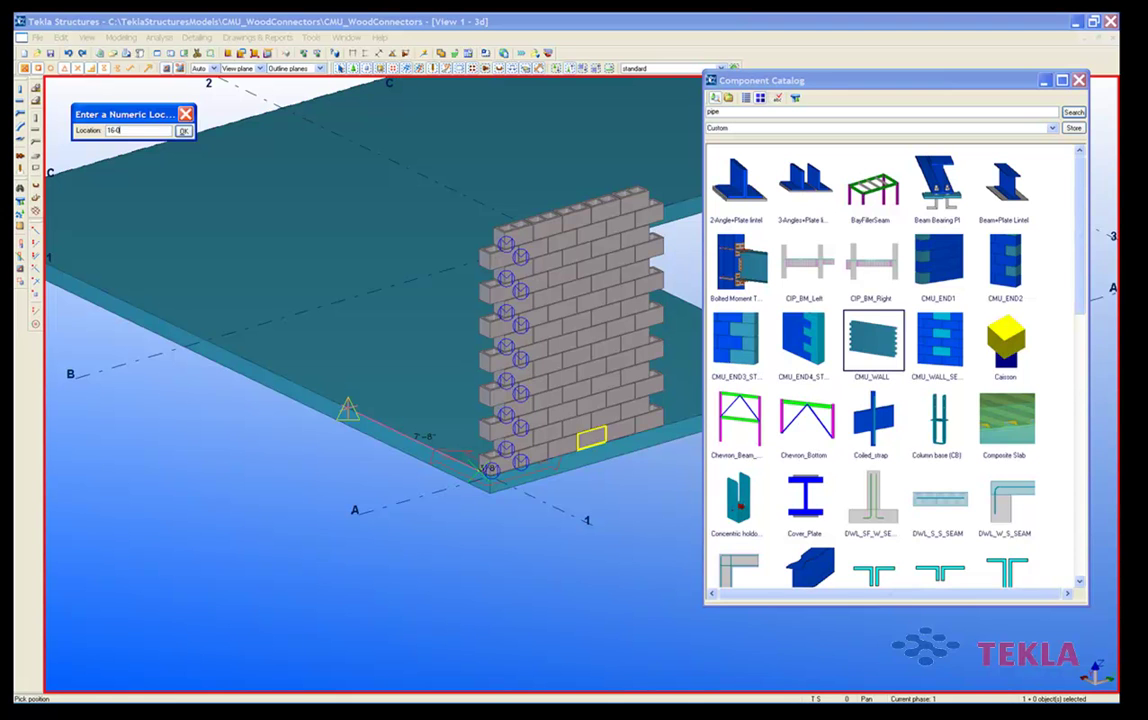
pyautogui.press('Return')
pyautogui.rightClick(306, 452)
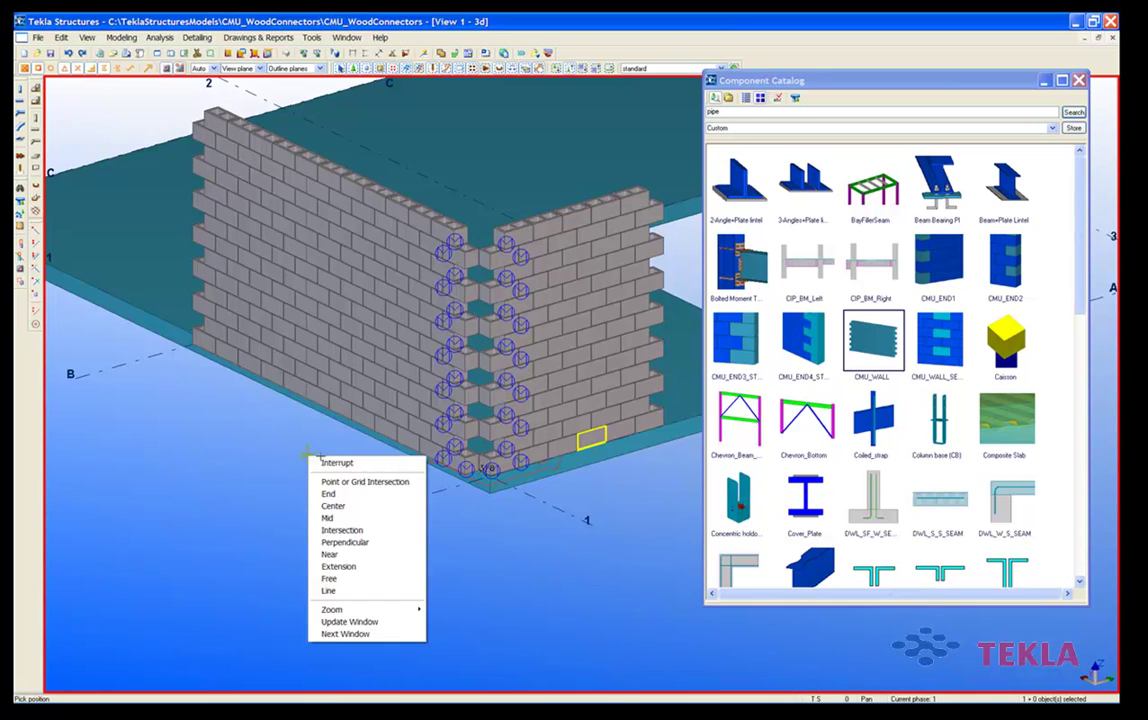
pyautogui.click(341, 464)
# Enter a Start Point Offset of 3/8 in the properties of the wall along grid line 1
pyautogui.moveTo(471, 491); pyautogui.dragTo(364, 508, button='middle')
pyautogui.scroll(4, 364, 508)
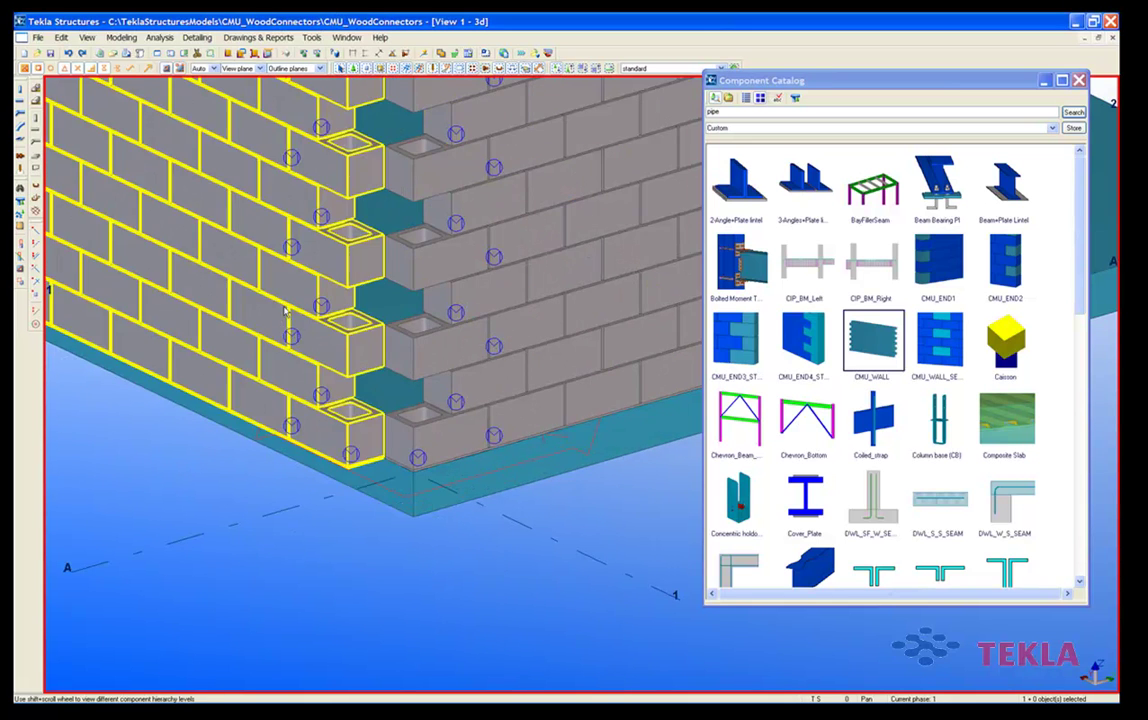
pyautogui.doubleClick(507, 407)
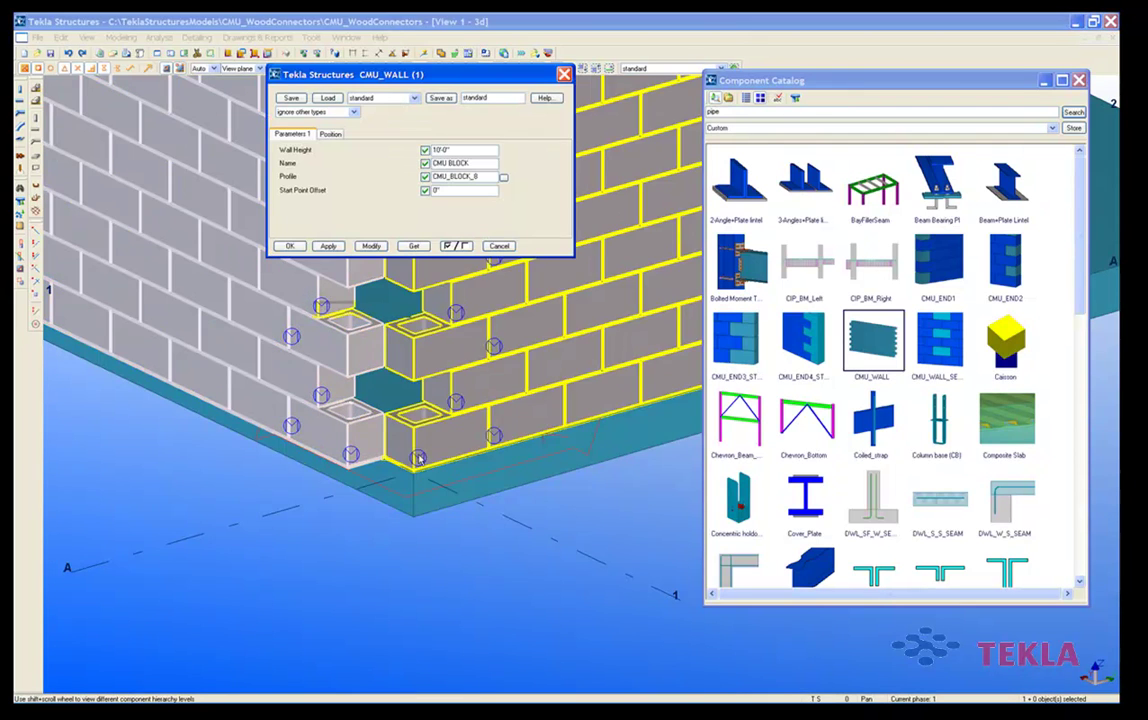
pyautogui.scroll(6, 390, 453)
pyautogui.moveTo(414, 462); pyautogui.dragTo(483, 486, button='middle')
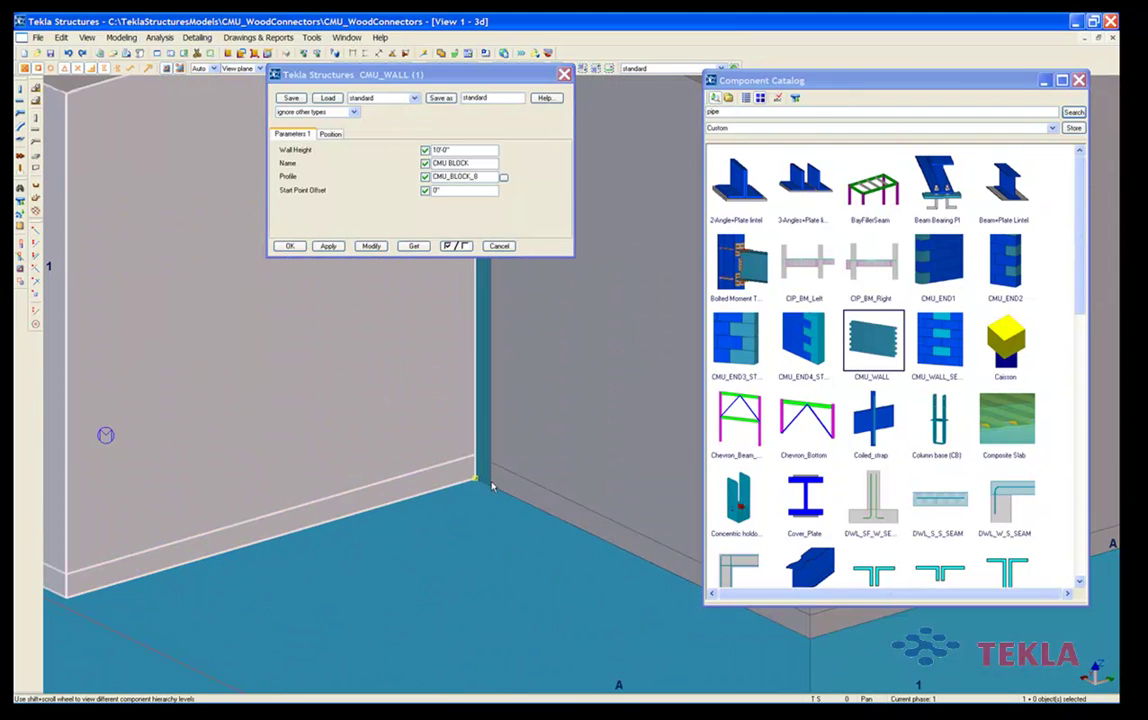
pyautogui.scroll(-2, 480, 473)
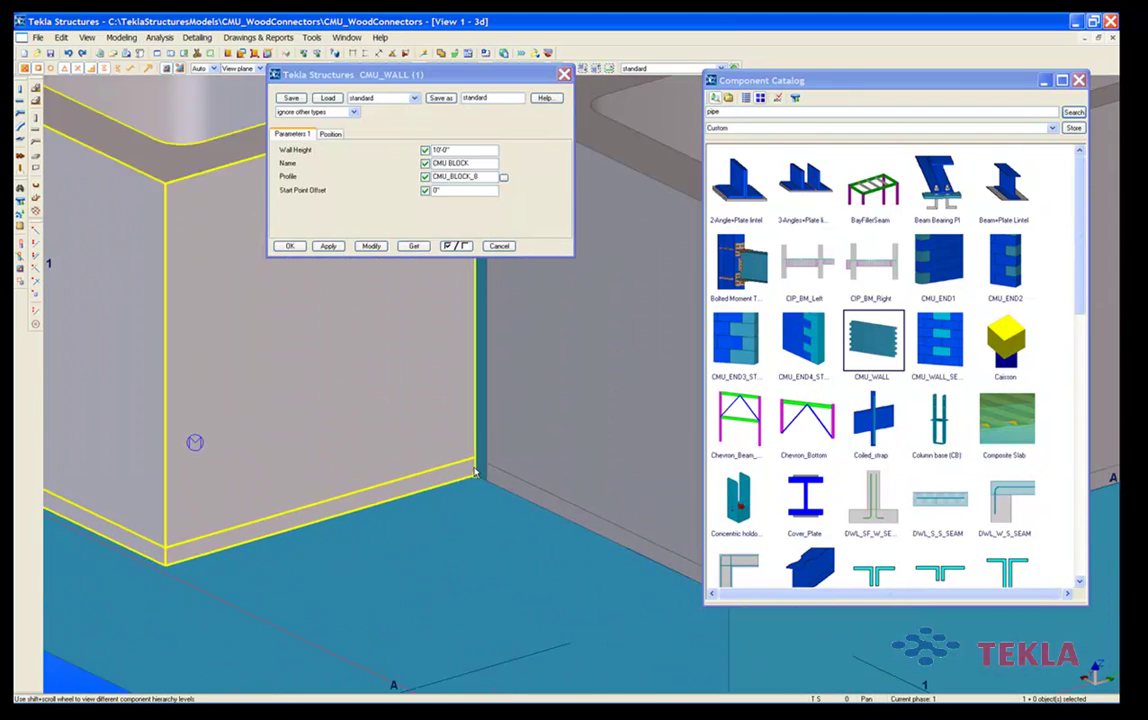
pyautogui.doubleClick(453, 190)
pyautogui.write('3/8')
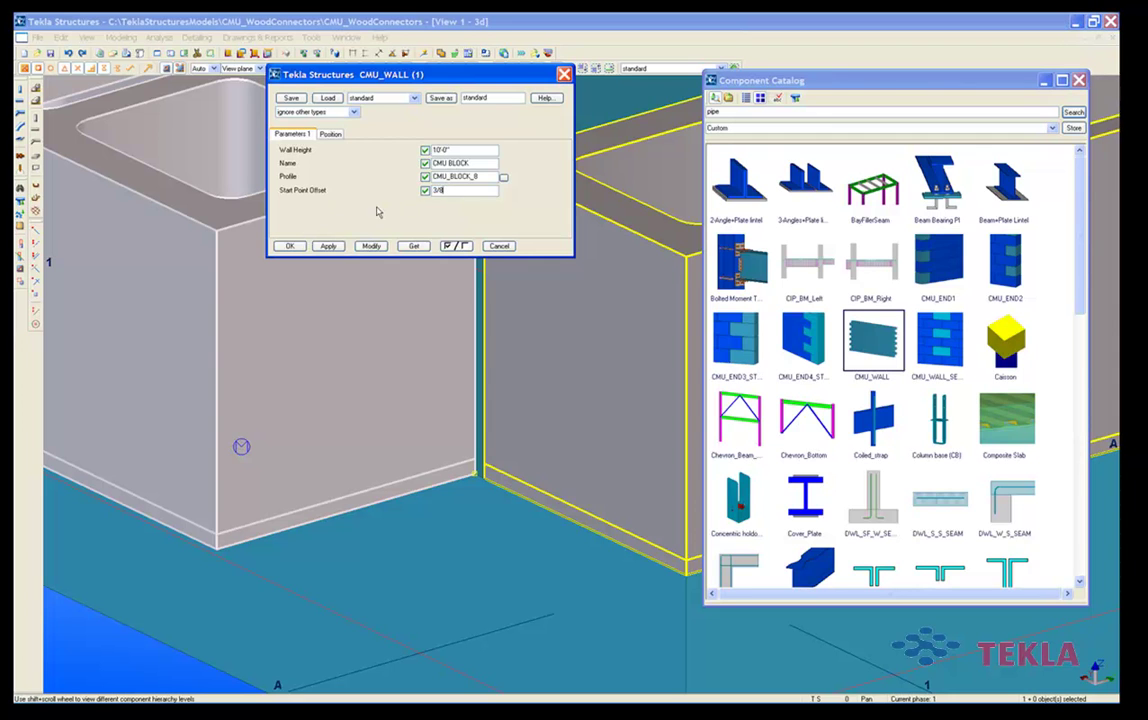
# Change the second wall's On plane position to Right, apply the modification, and close its properties
pyautogui.click(330, 134)
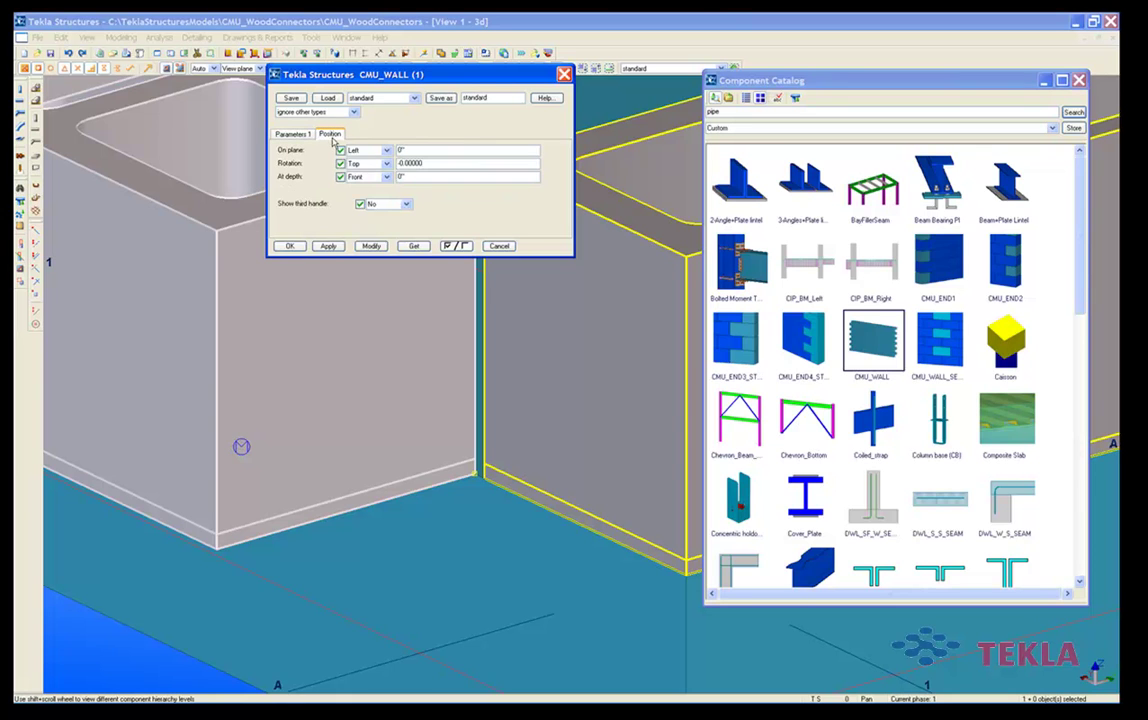
pyautogui.click(386, 150)
pyautogui.click(355, 171)
pyautogui.click(367, 247)
pyautogui.scroll(5, 470, 480)
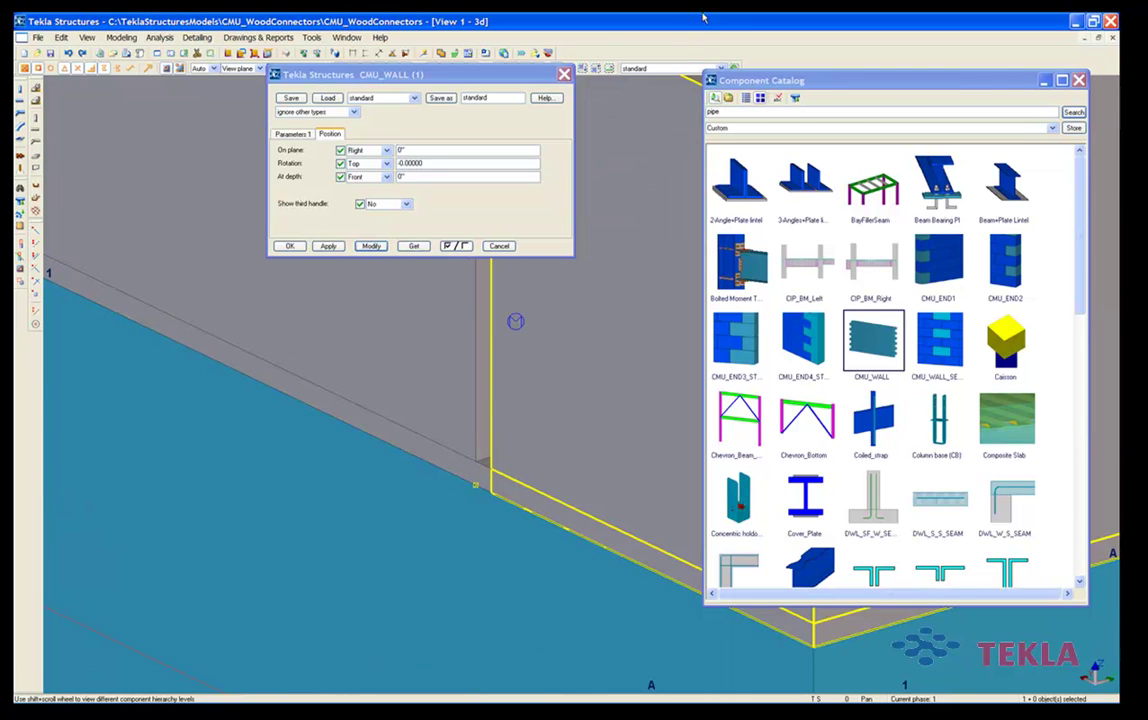
pyautogui.click(562, 77)
pyautogui.click(563, 74)
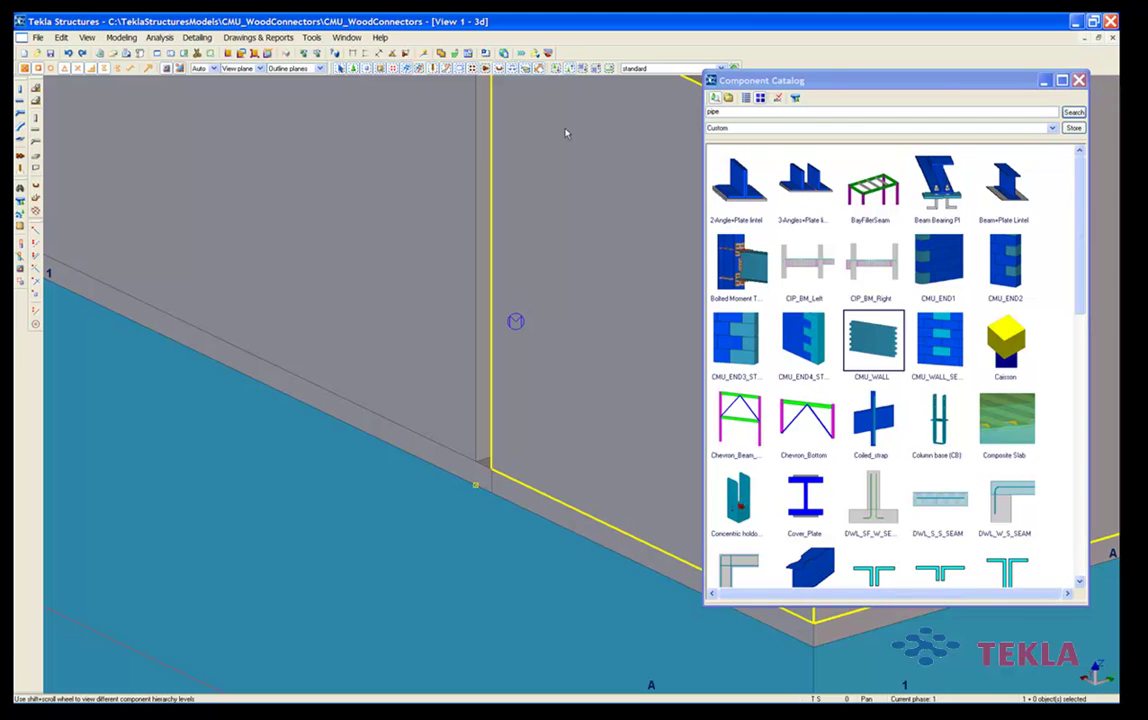
# Examine the mortar joint where the two masonry walls meet, and how their courses line up at the corner
pyautogui.click(510, 486)
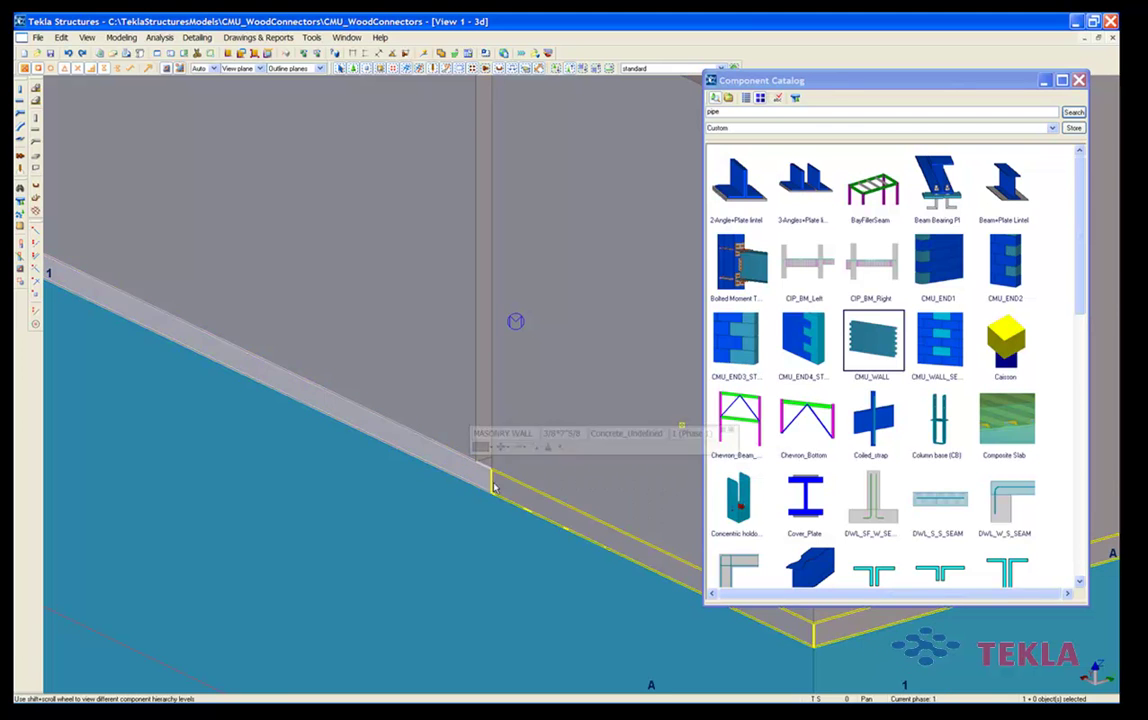
pyautogui.scroll(-6, 474, 533)
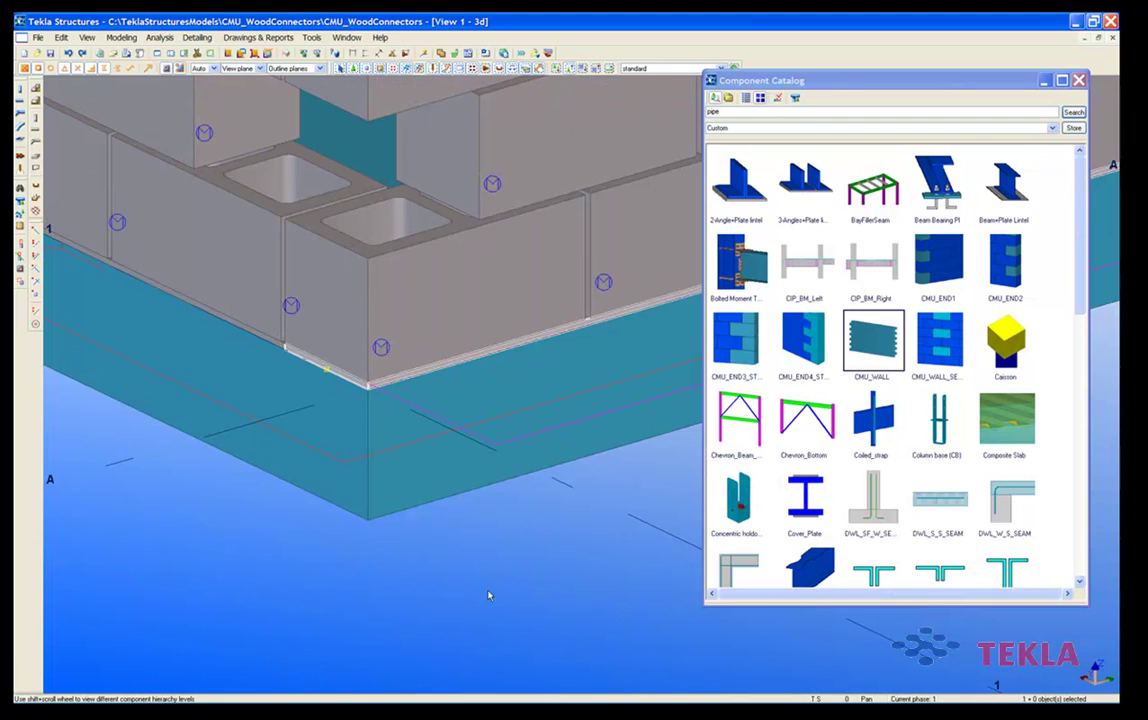
pyautogui.scroll(-6, 450, 550)
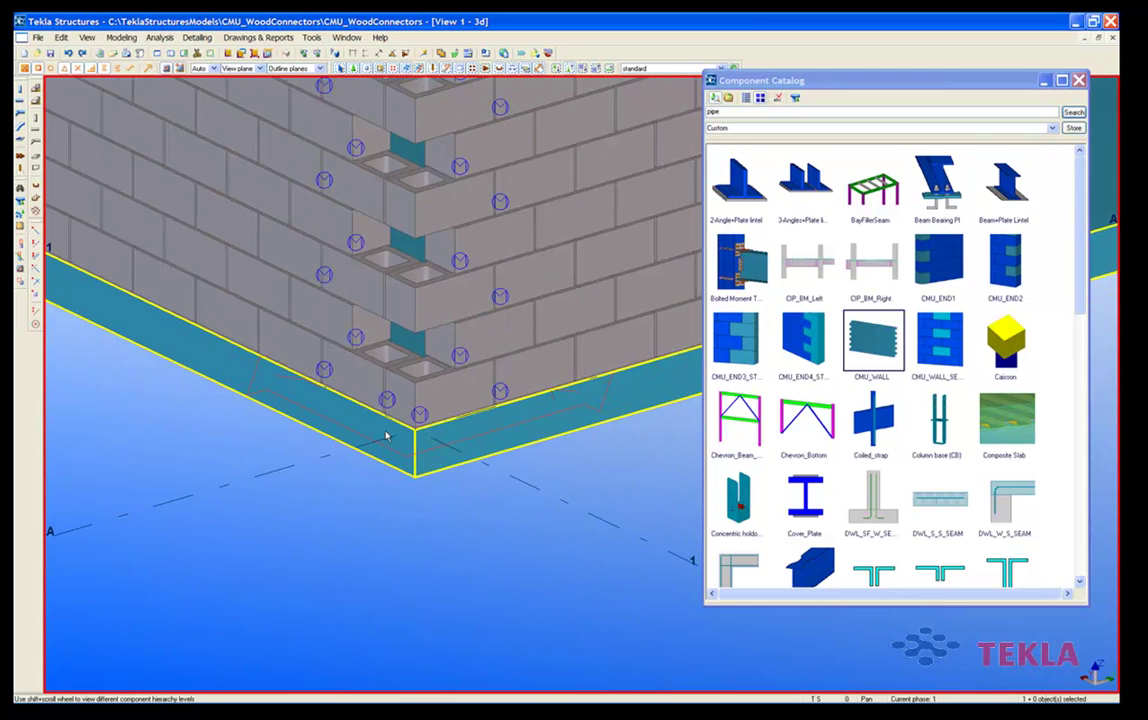
pyautogui.scroll(-3, 391, 425)
pyautogui.moveTo(415, 316); pyautogui.dragTo(456, 413, button='middle')
pyautogui.scroll(-2, 440, 430)
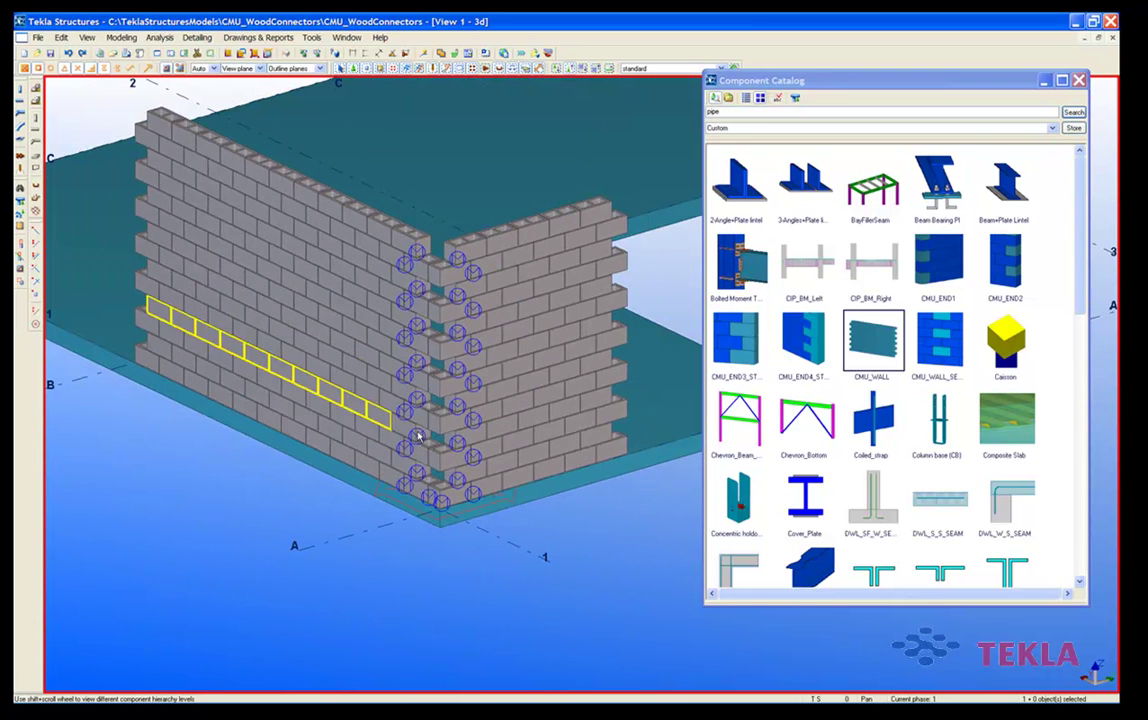
# Copy the masonry wall along grid line 1 from the slab corner at A to 16'-0" away at grid B, and end copying
pyautogui.moveTo(167, 456); pyautogui.dragTo(257, 488, button='middle')
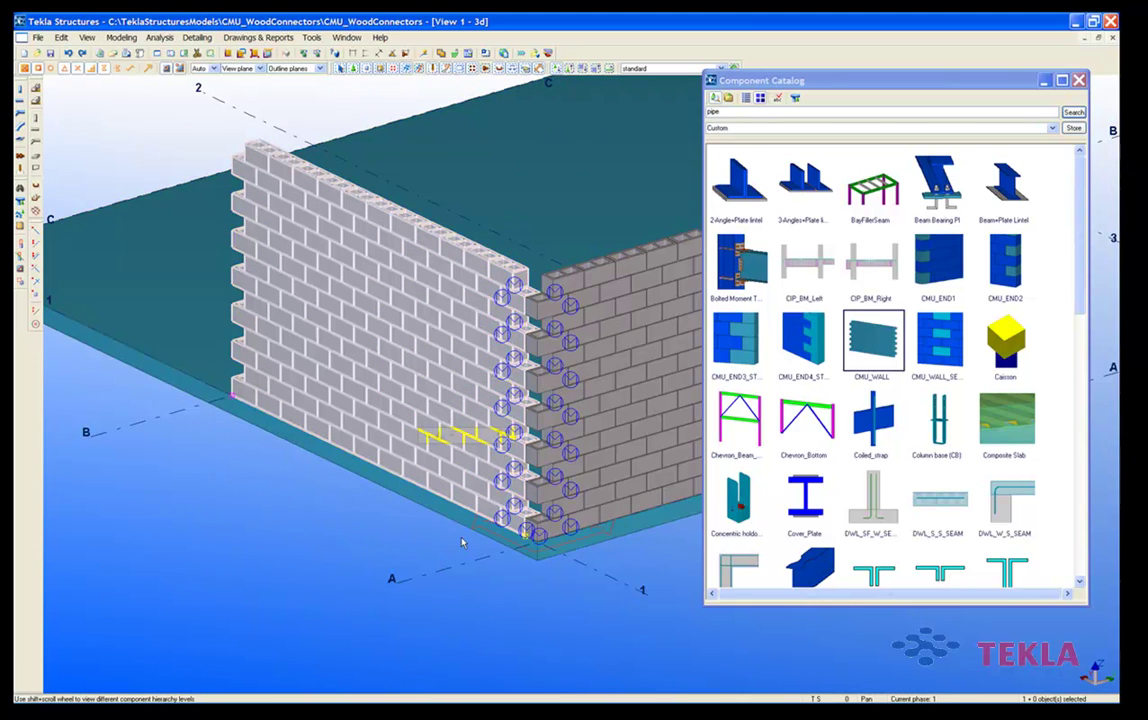
pyautogui.keyDown('ctrl'); pyautogui.moveTo(413, 482); pyautogui.dragTo(387, 497, button='middle'); pyautogui.keyUp('ctrl')
pyautogui.scroll(6, 386, 497)
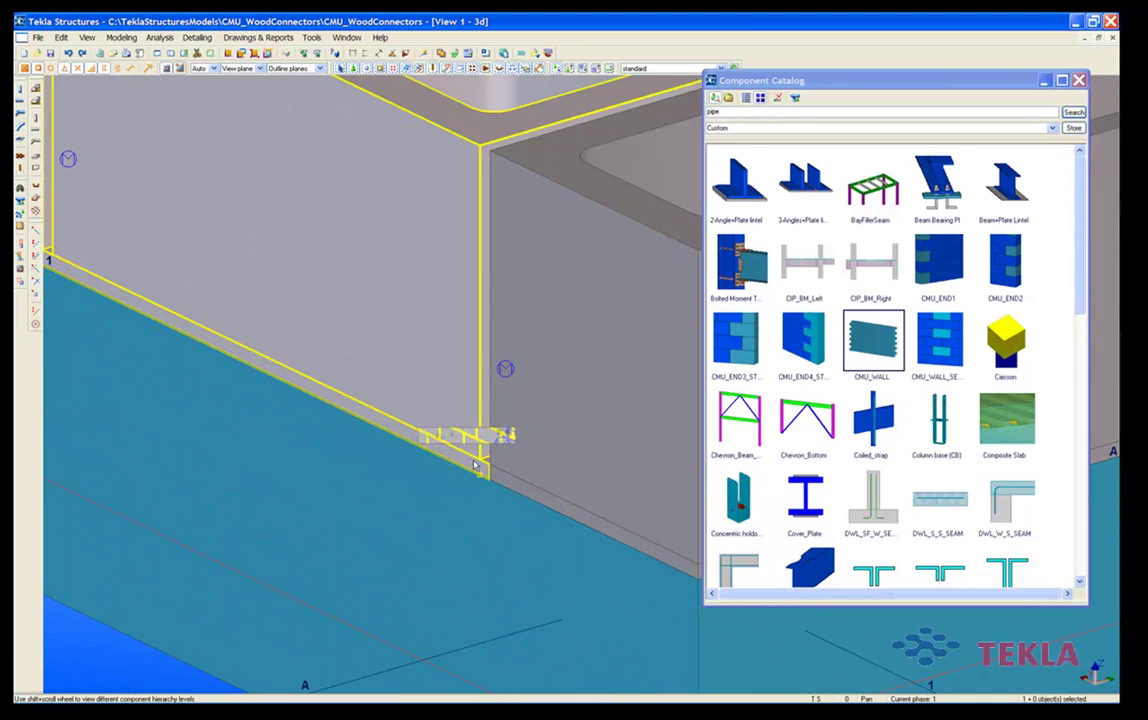
pyautogui.rightClick(388, 339)
pyautogui.click(416, 399)
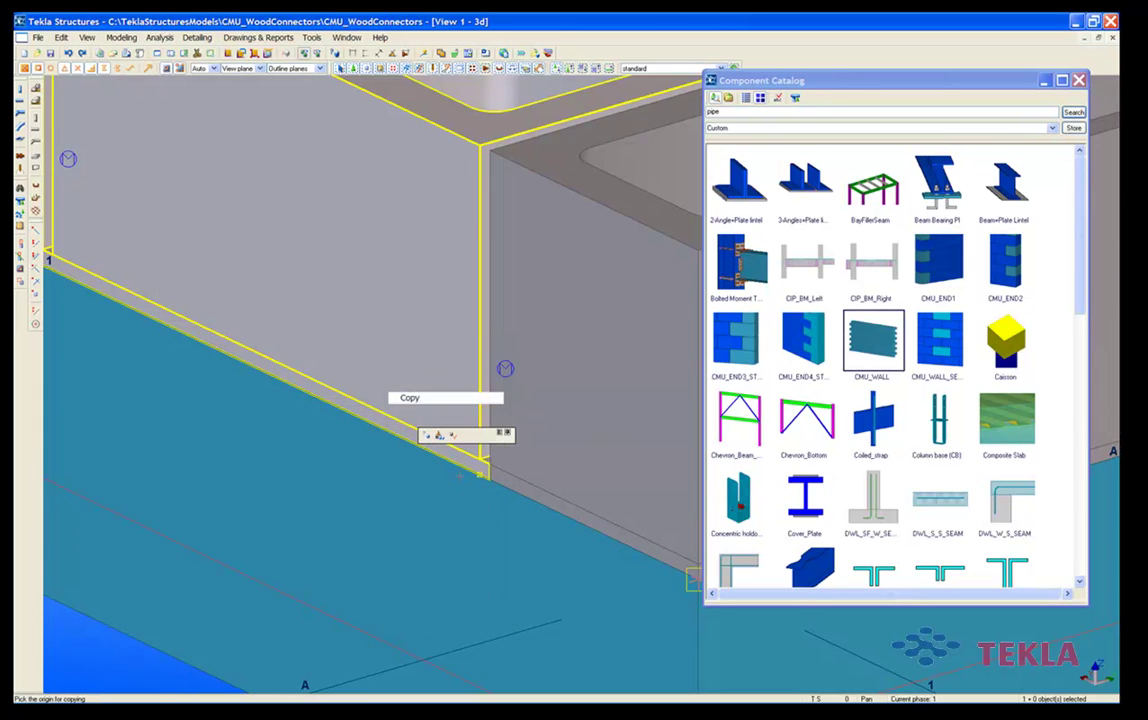
pyautogui.click(697, 577)
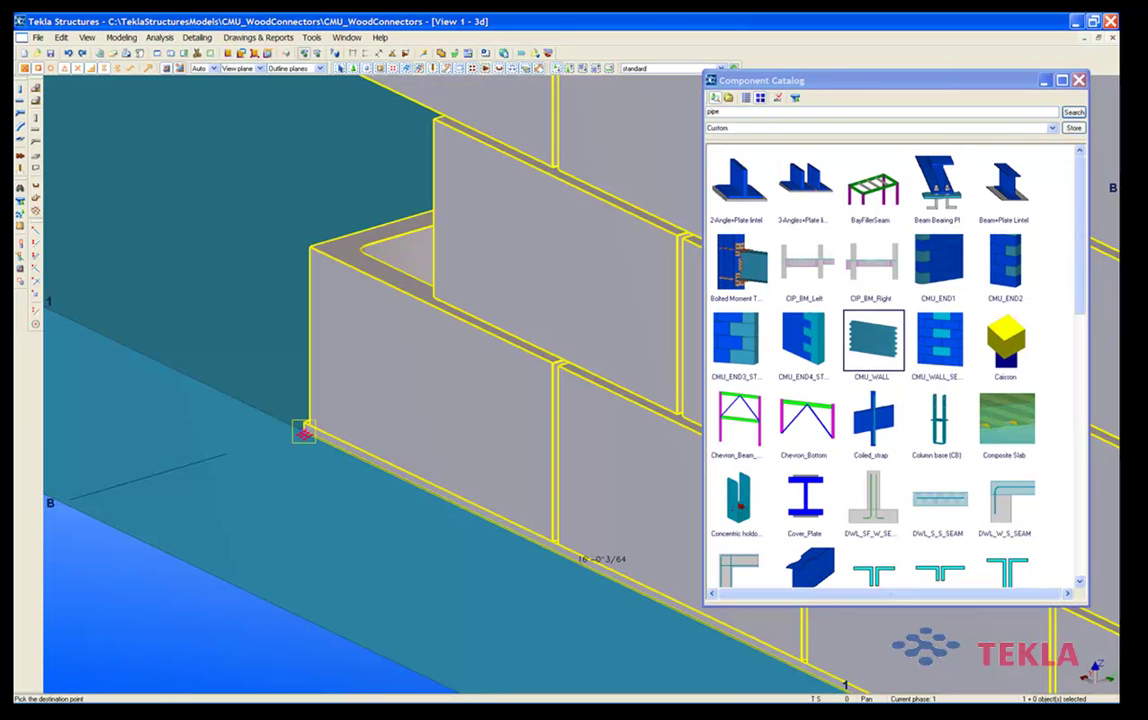
pyautogui.scroll(-2, 303, 432)
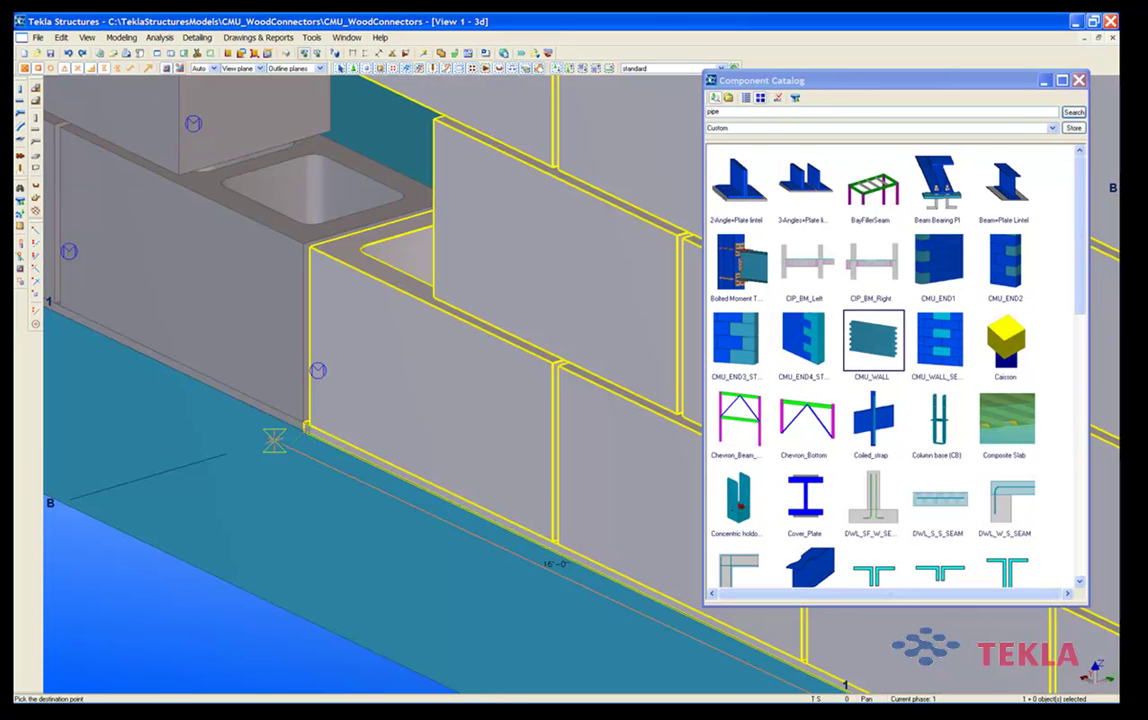
pyautogui.scroll(-4, 274, 438)
pyautogui.moveTo(268, 471); pyautogui.dragTo(415, 482, button='middle')
pyautogui.rightClick(296, 457)
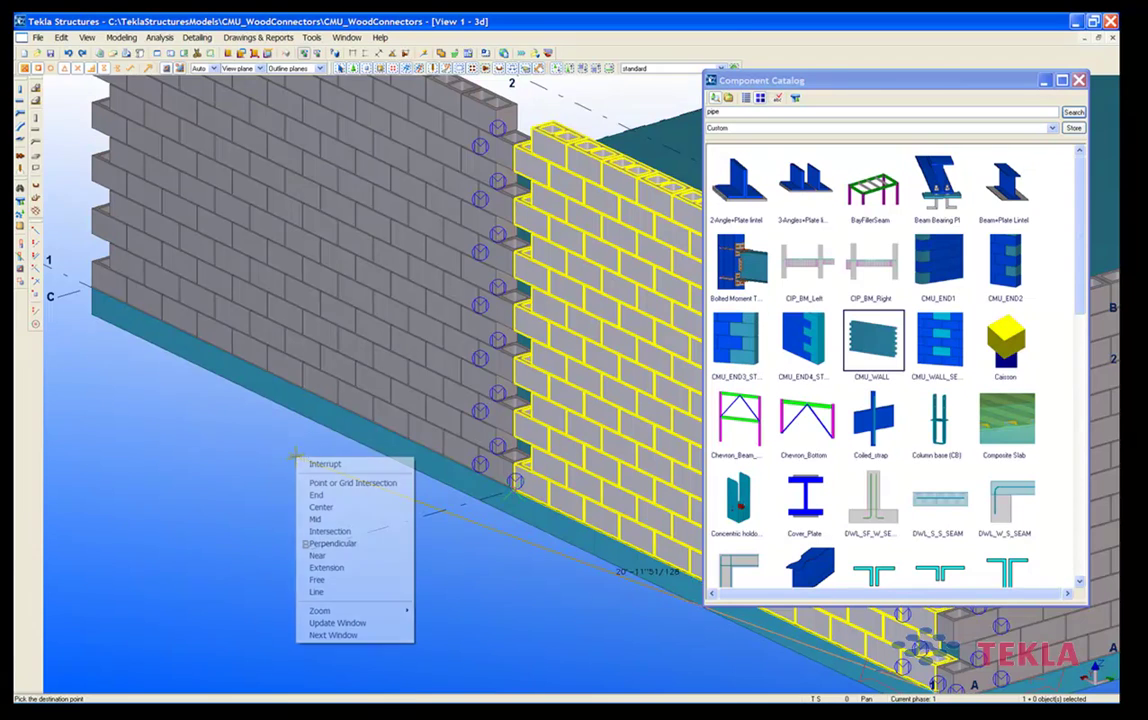
pyautogui.click(326, 465)
# Set the copied wall's Start Point Offset to 0, apply the modification, and close its properties
pyautogui.scroll(5, 383, 490)
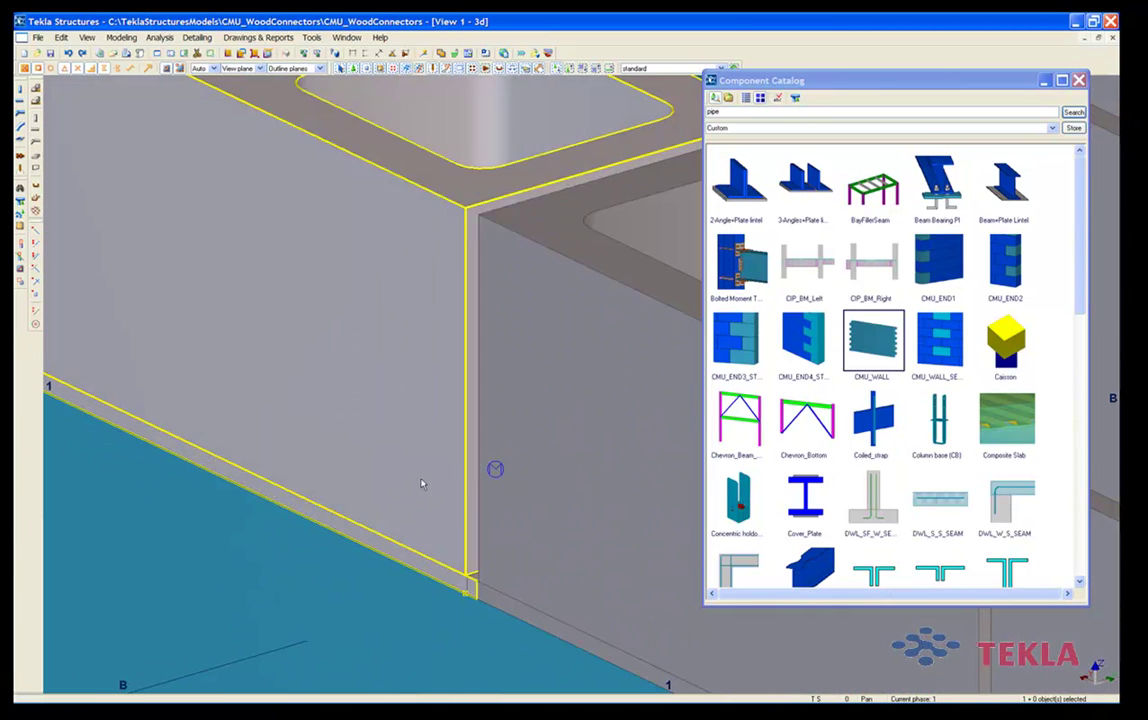
pyautogui.doubleClick(421, 484)
pyautogui.doubleClick(468, 191)
pyautogui.write('0')
pyautogui.click(372, 246)
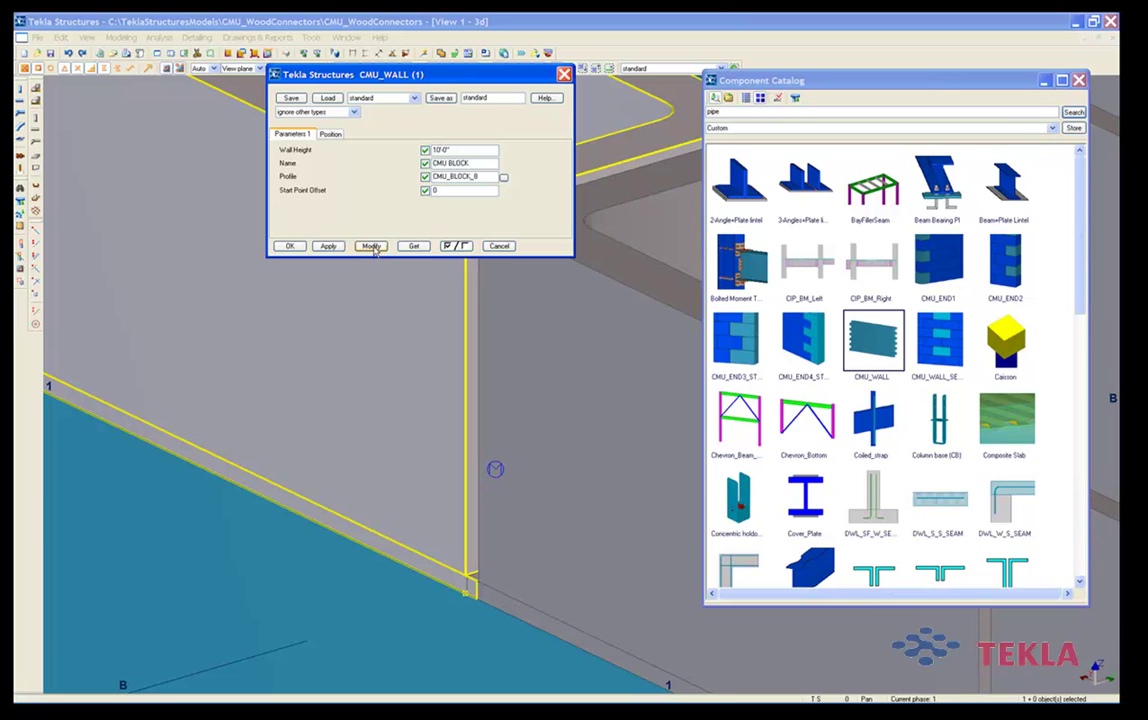
pyautogui.moveTo(480, 592); pyautogui.dragTo(323, 559, button='middle')
pyautogui.scroll(4, 426, 581)
pyautogui.scroll(-6, 368, 446)
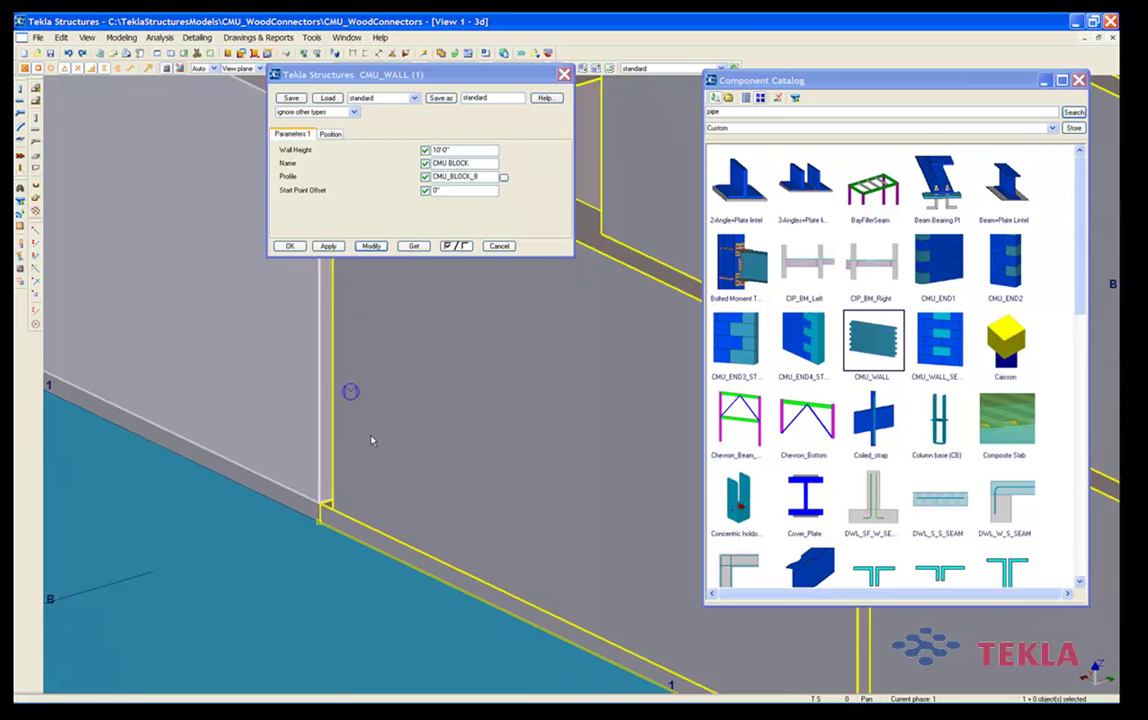
pyautogui.click(504, 247)
# Redraw the view to clear the component symbols from the walls
pyautogui.scroll(-8, 307, 353)
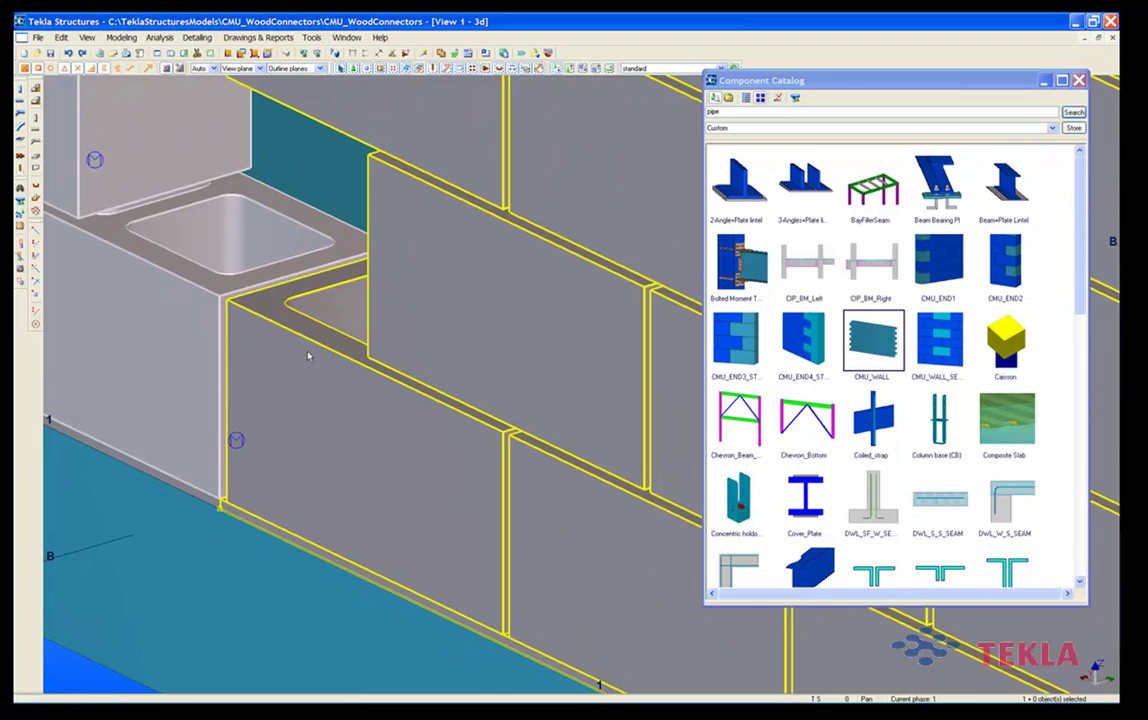
pyautogui.moveTo(320, 406); pyautogui.dragTo(278, 456, button='middle')
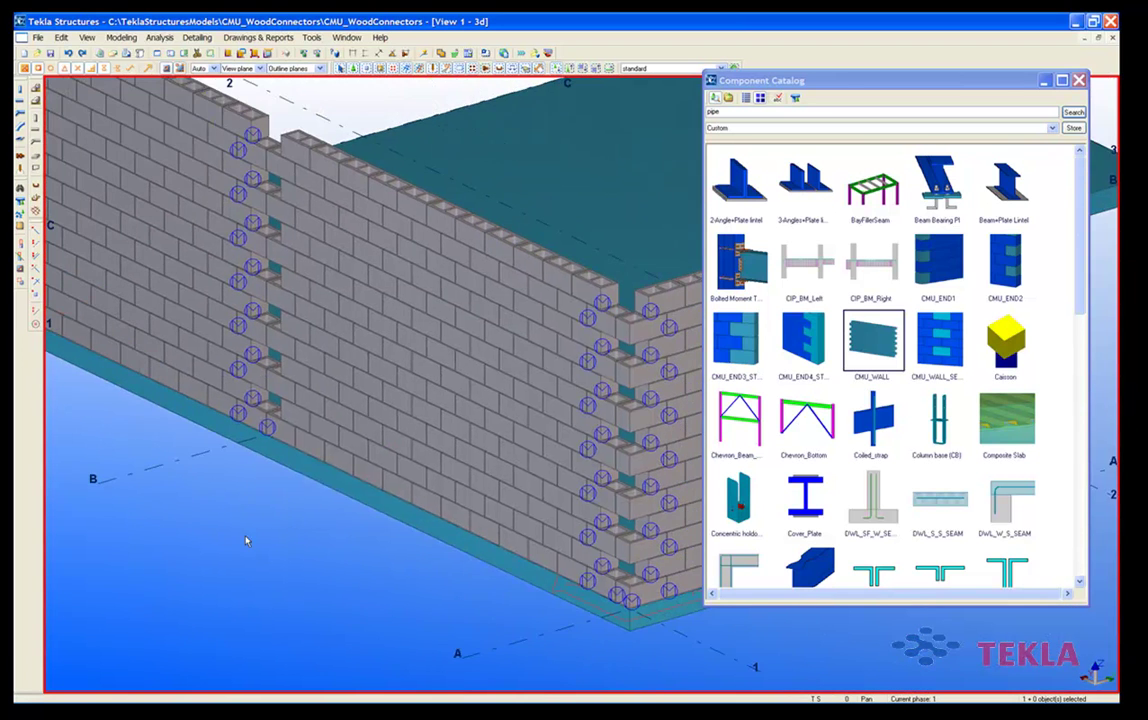
pyautogui.click(548, 263)
pyautogui.rightClick(318, 88)
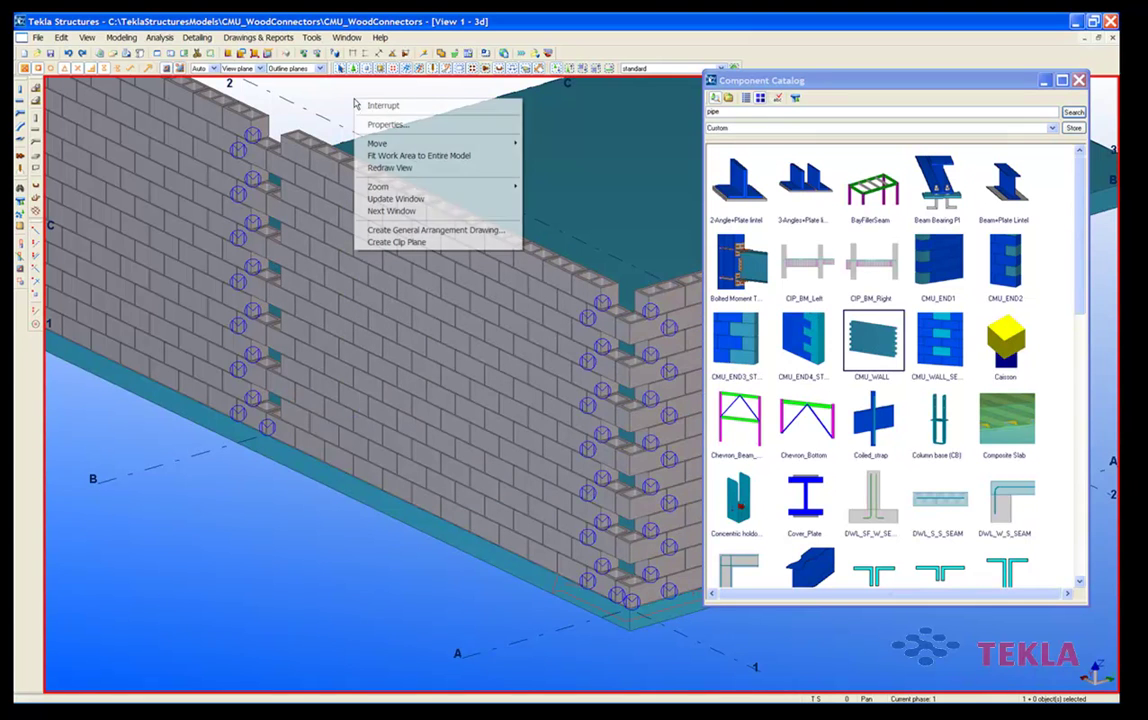
pyautogui.click(400, 153)
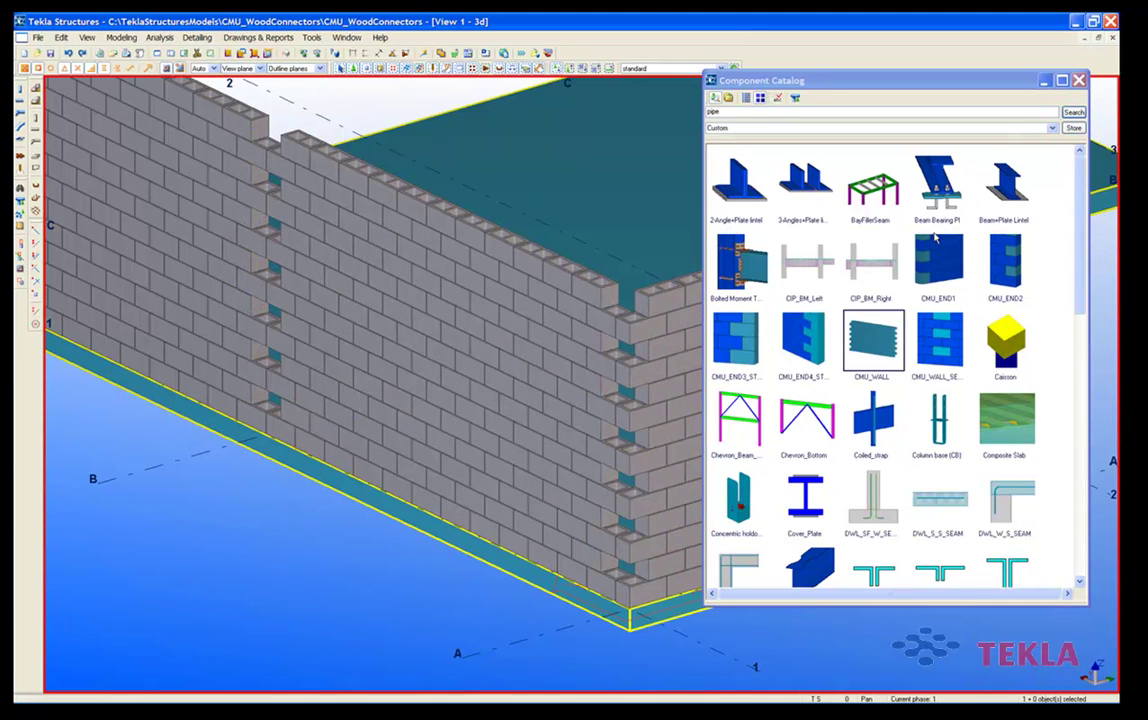
# Place a CMU_WALL_SEAM component in the toothed gap between the two walls along grid line 1 at grid B
pyautogui.click(943, 346)
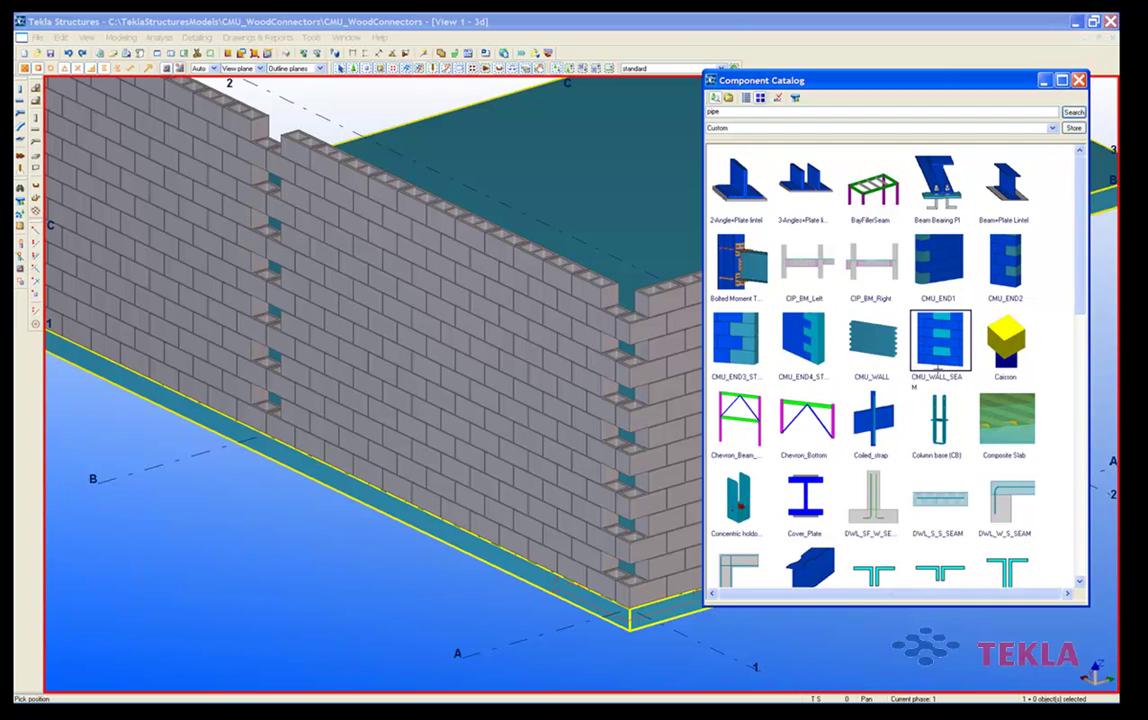
pyautogui.scroll(10, 320, 462)
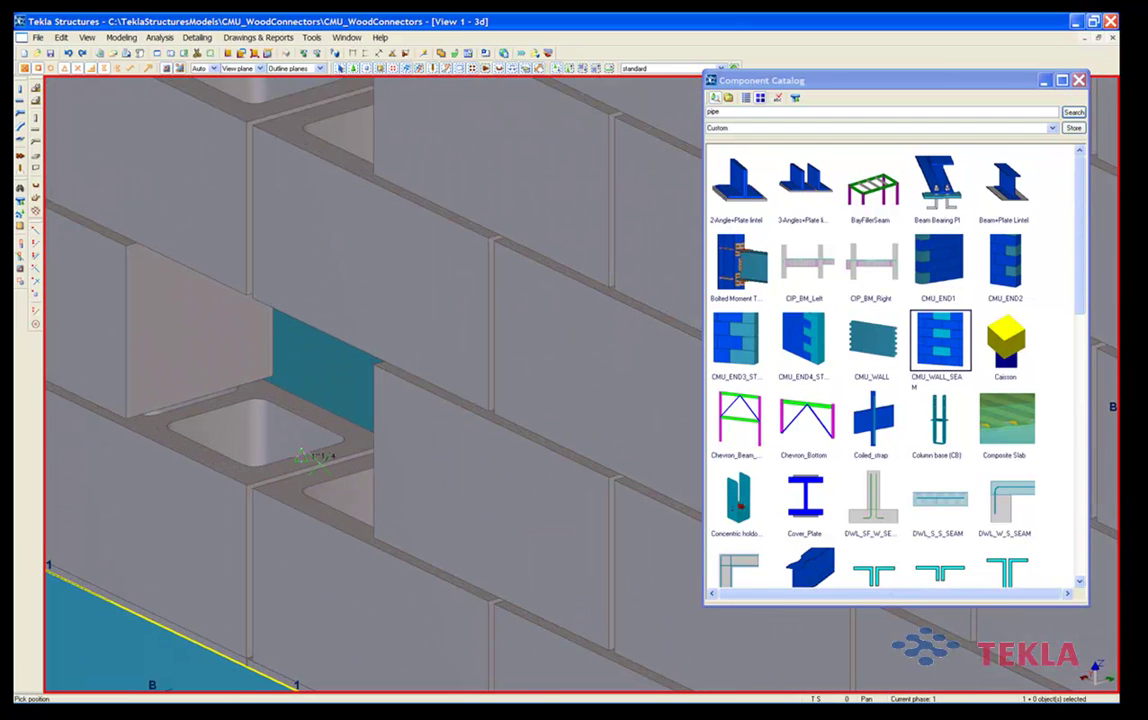
pyautogui.click(298, 460)
pyautogui.scroll(-10, 516, 484)
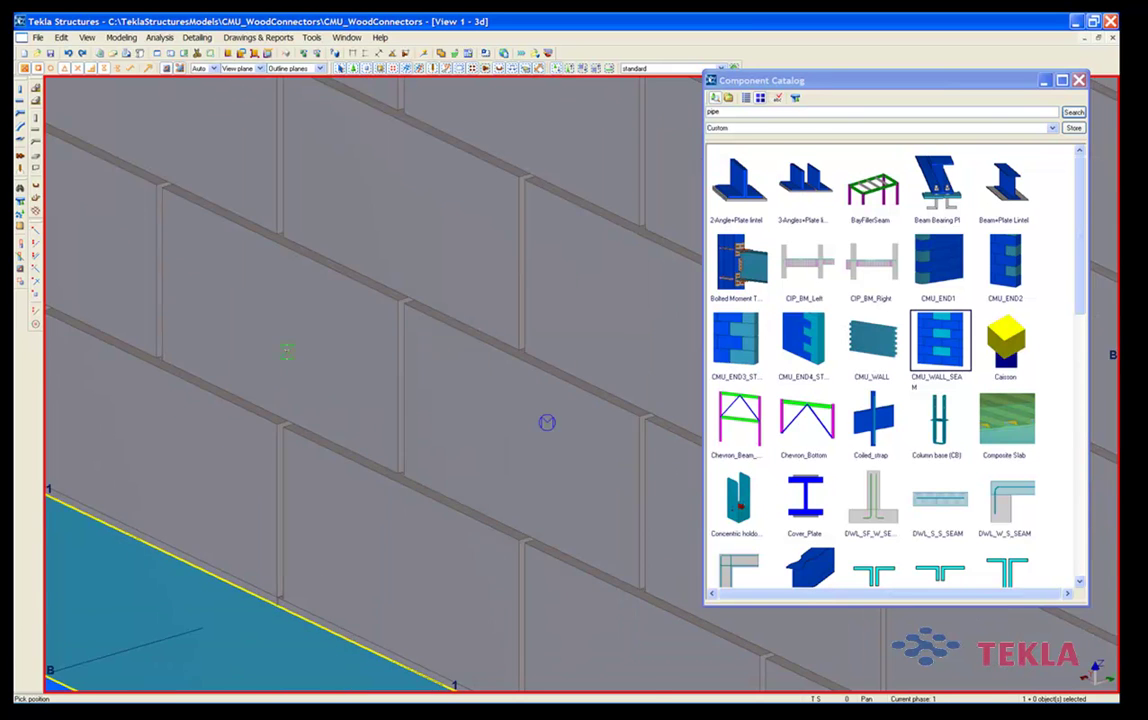
pyautogui.scroll(-3, 345, 531)
# Try wall heights of 8'-0" and 6'-0" on the placed seam component, restore 10'-0", and close its properties
pyautogui.doubleClick(322, 484)
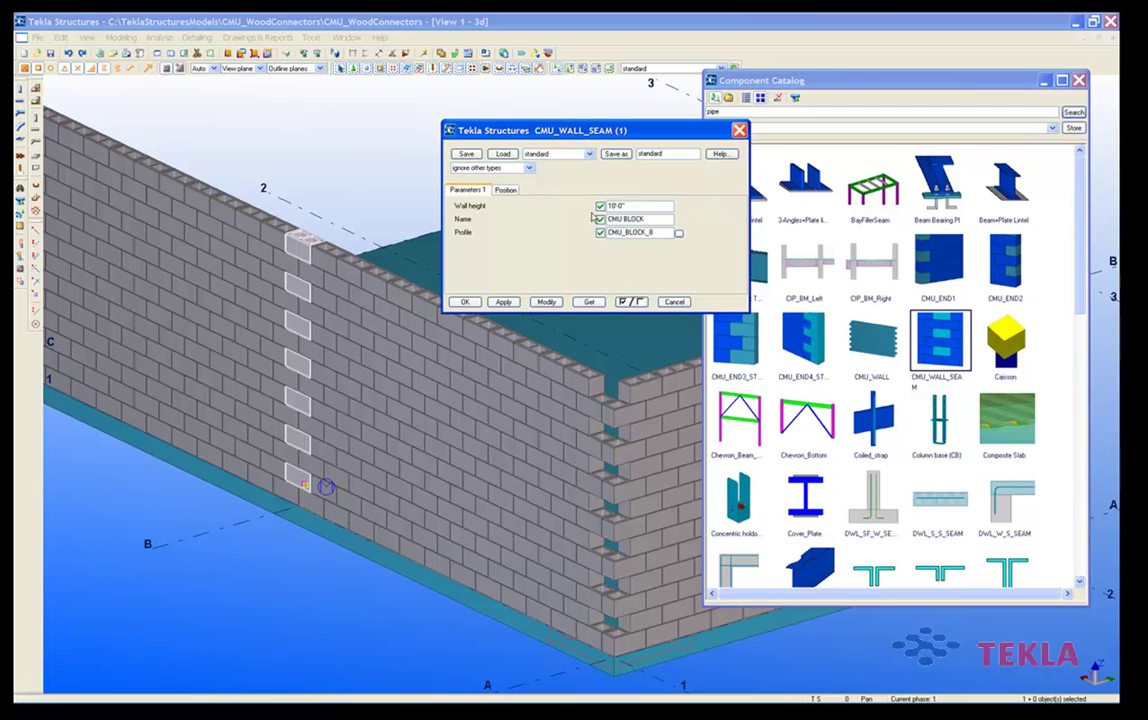
pyautogui.doubleClick(633, 206)
pyautogui.write('8')
pyautogui.click(546, 301)
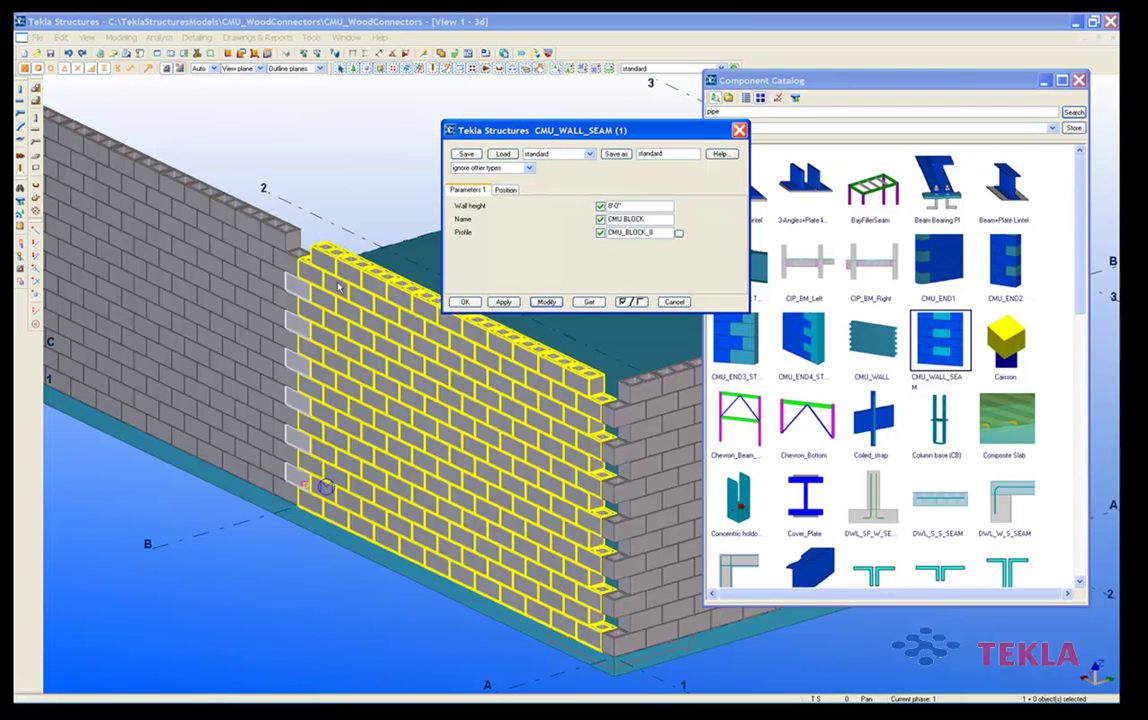
pyautogui.write('6')
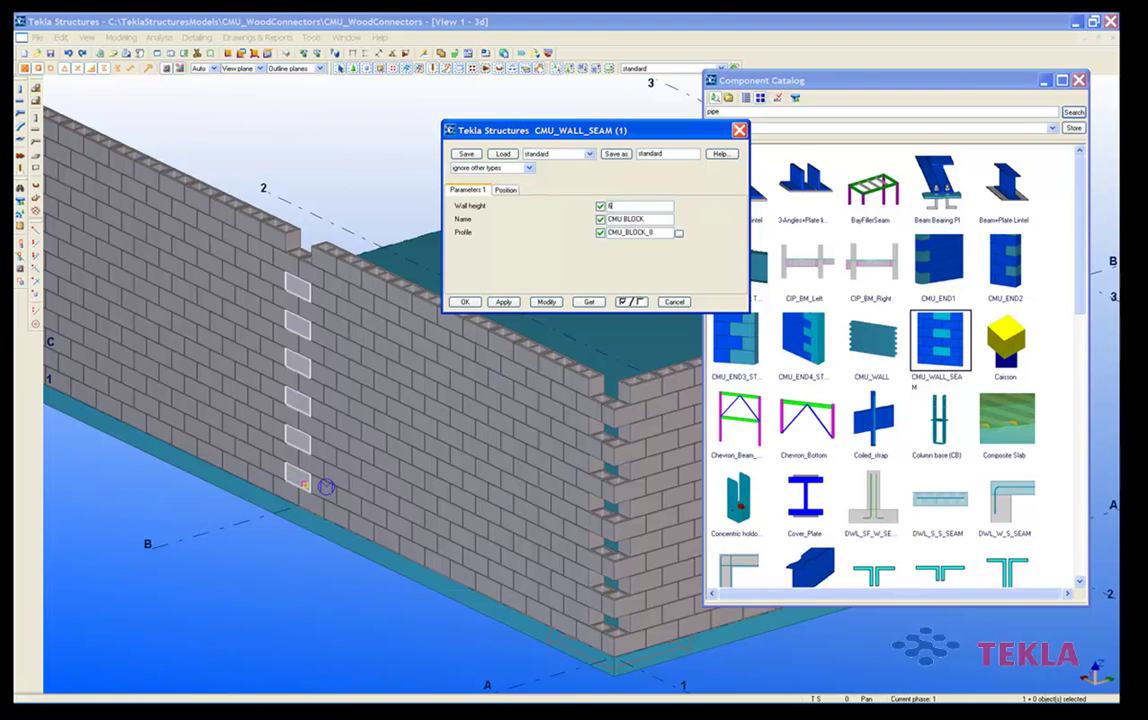
pyautogui.click(546, 301)
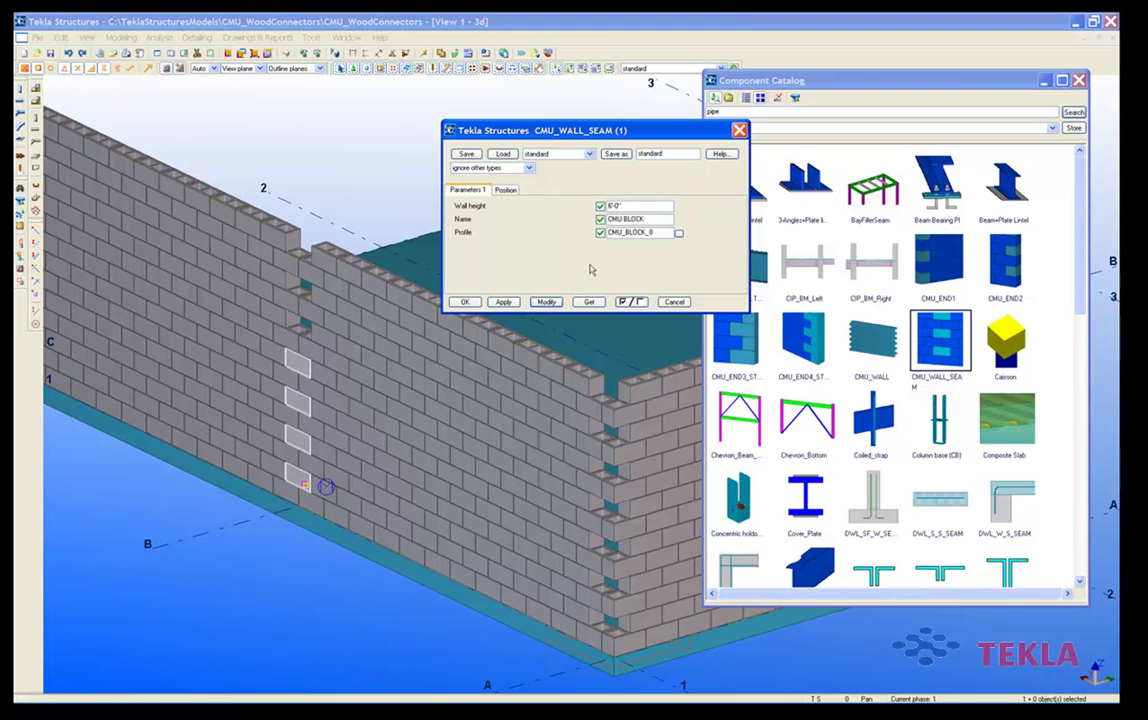
pyautogui.doubleClick(632, 206)
pyautogui.click(546, 301)
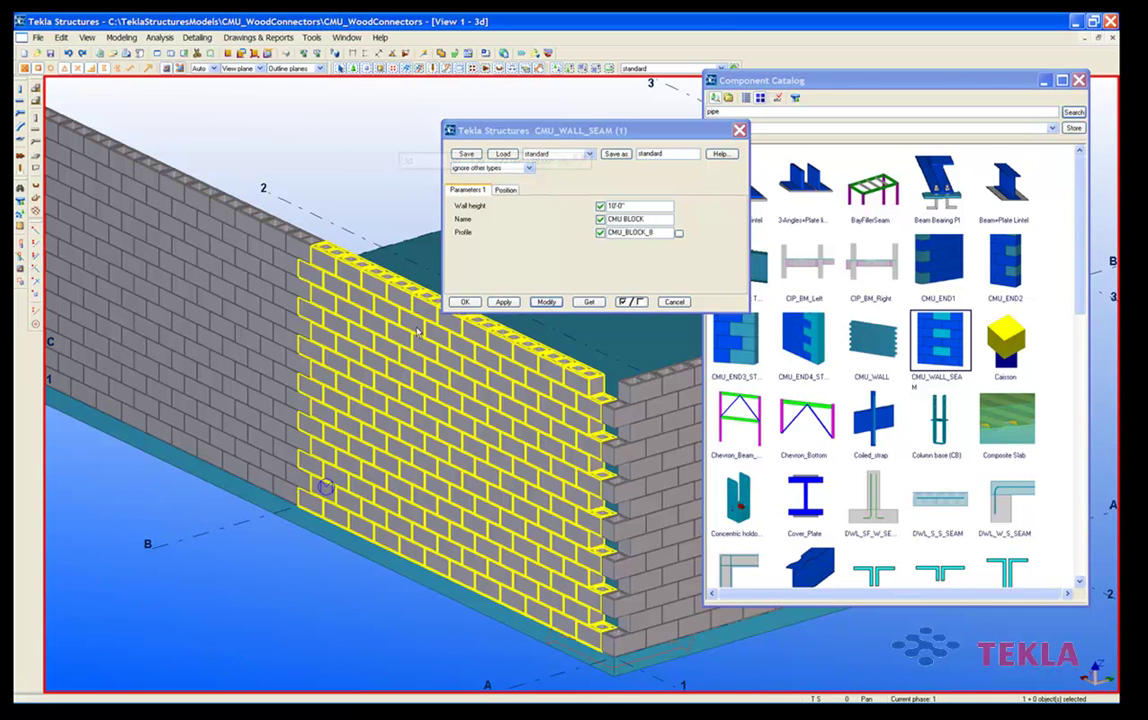
pyautogui.click(464, 301)
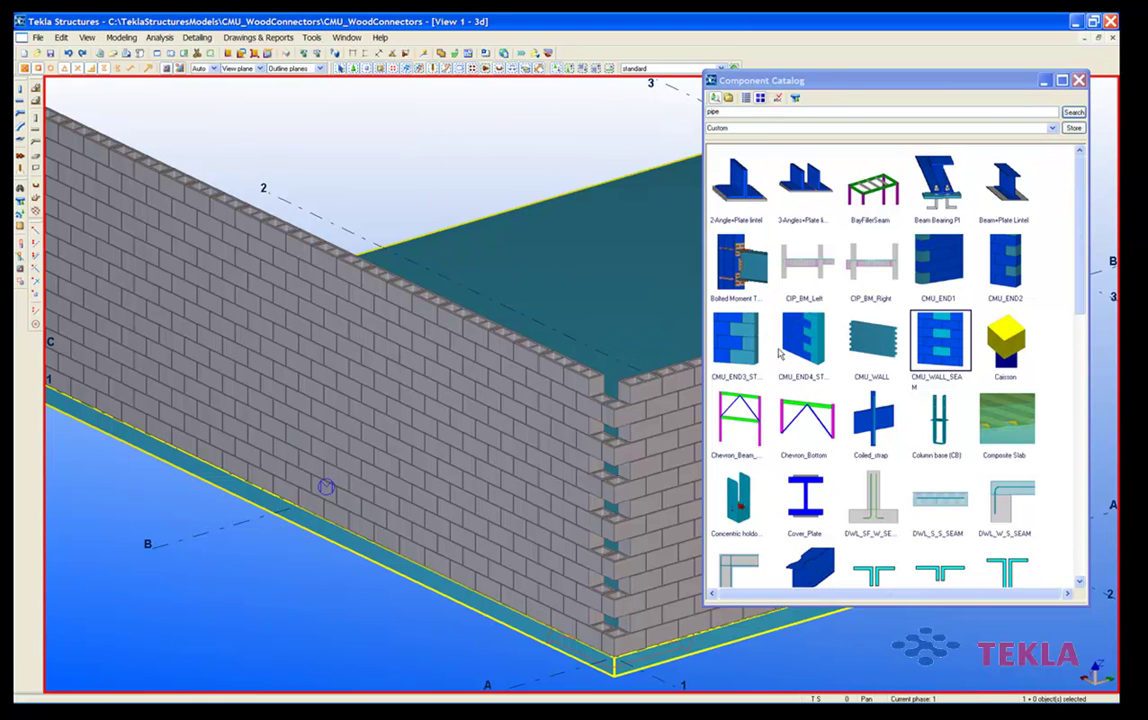
# Place another CMU_WALL_SEAM component in the toothed gap at the wall corner of grids A and 1, and end the placement
pyautogui.doubleClick(943, 340)
pyautogui.moveTo(611, 418); pyautogui.dragTo(433, 283, button='middle')
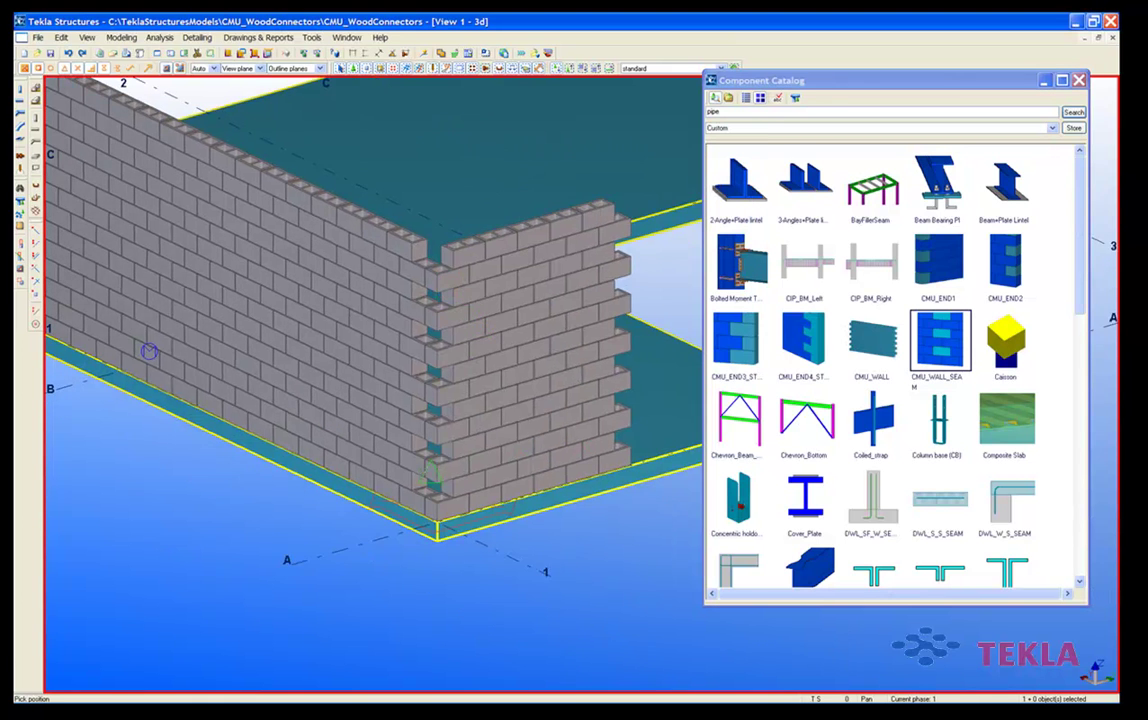
pyautogui.scroll(3, 410, 492)
pyautogui.scroll(2, 461, 553)
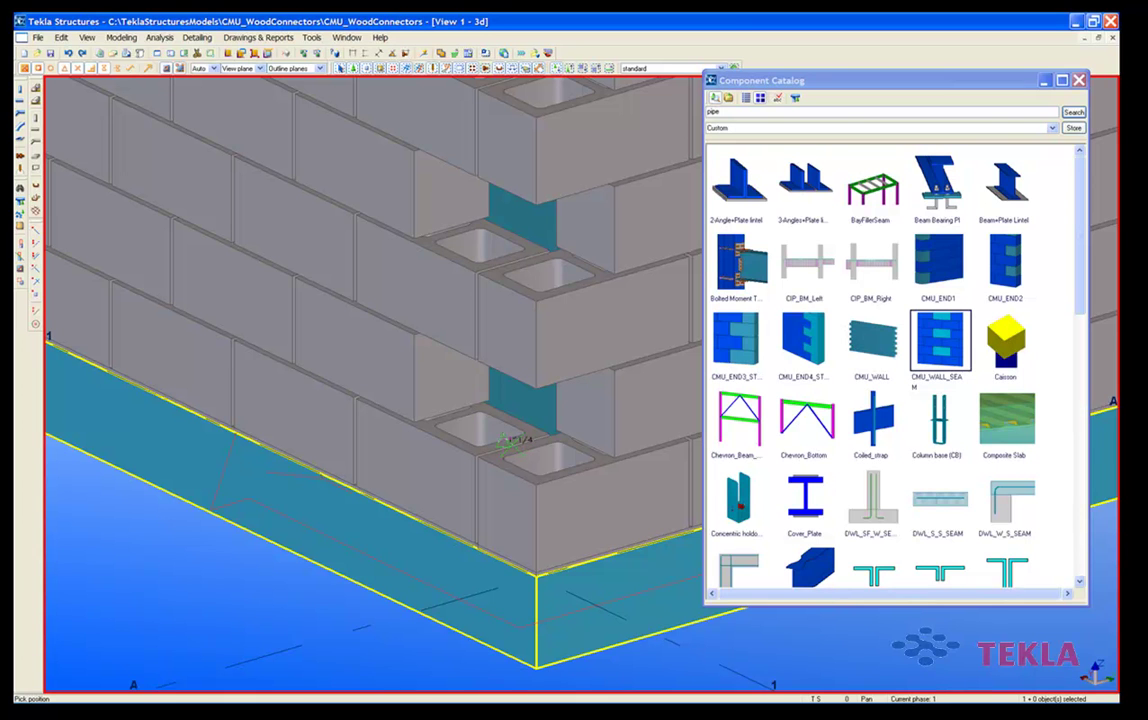
pyautogui.scroll(-5, 505, 438)
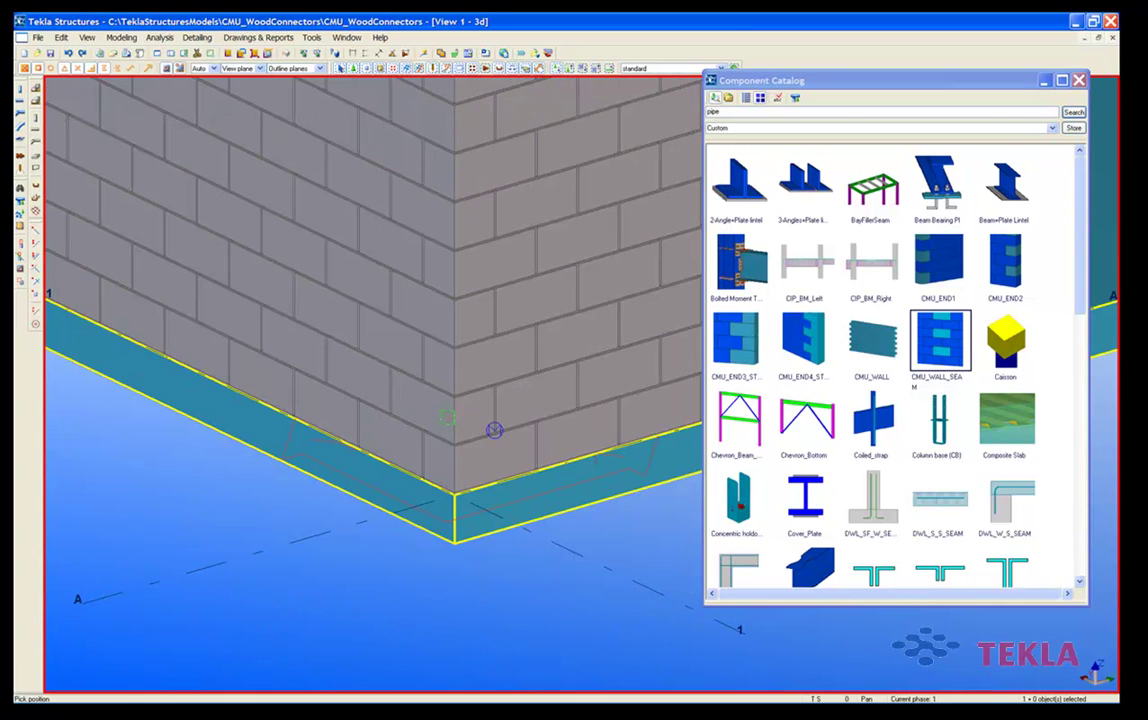
pyautogui.scroll(-3, 494, 430)
pyautogui.rightClick(463, 497)
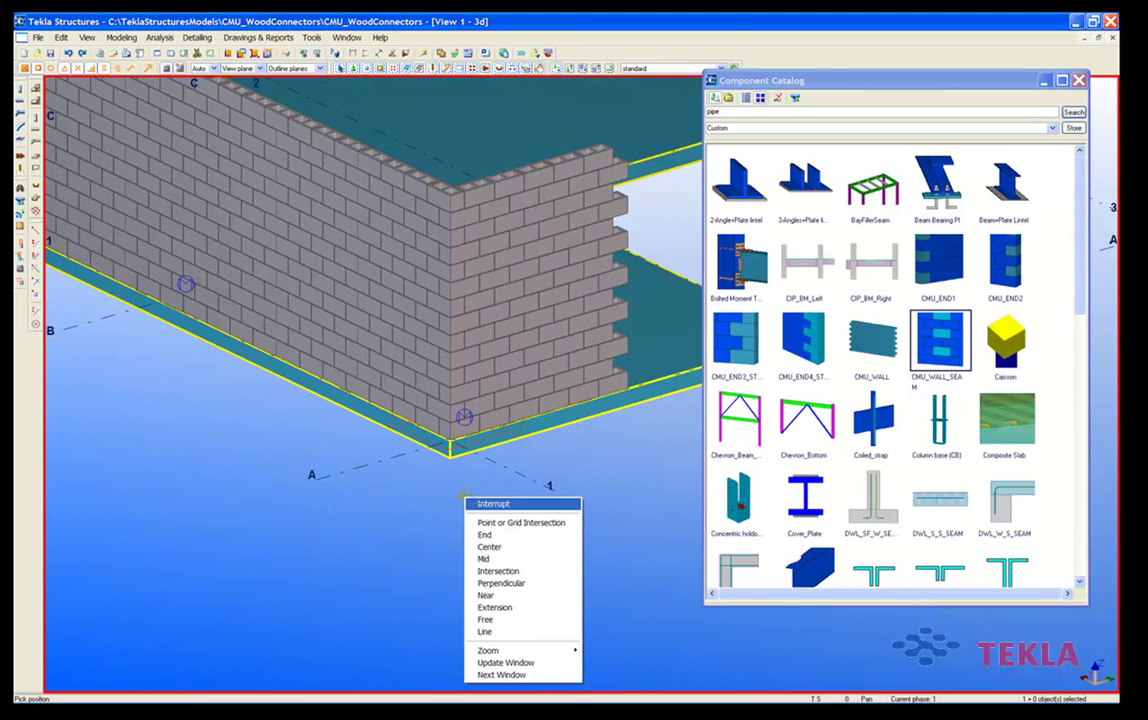
pyautogui.click(479, 504)
pyautogui.moveTo(412, 492); pyautogui.dragTo(456, 527, button='middle')
pyautogui.scroll(-2, 456, 527)
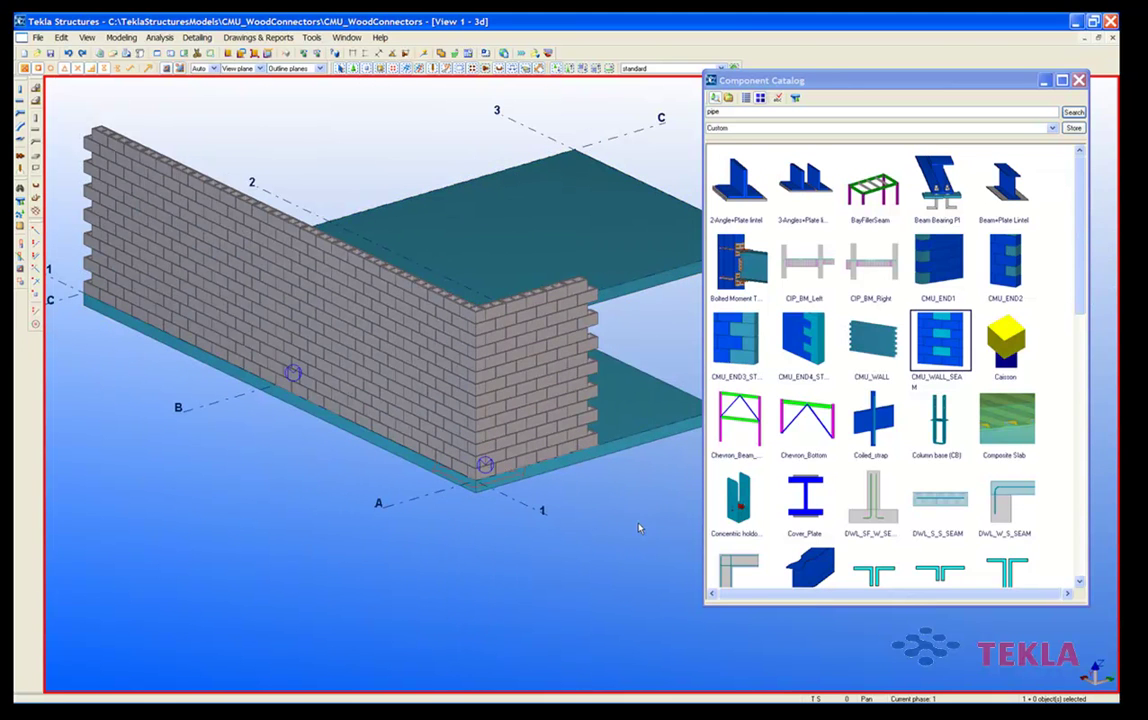
pyautogui.moveTo(582, 493); pyautogui.dragTo(573, 489, button='middle')
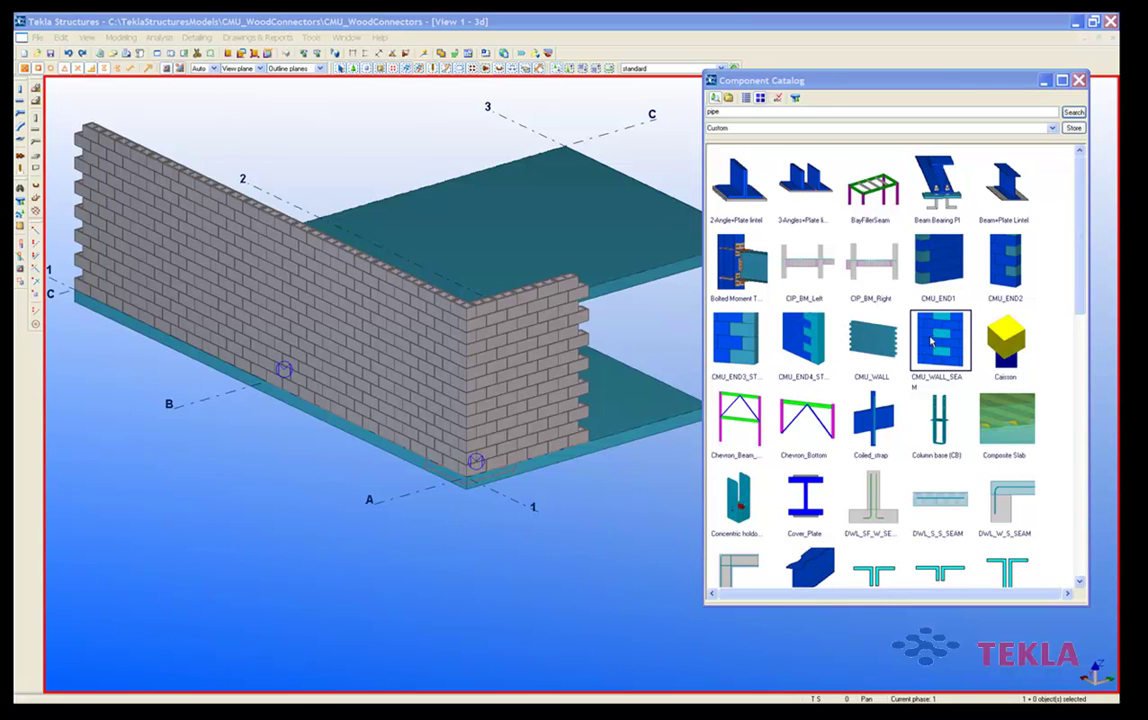
# Switch to Windows Explorer and show the custom-components folder inside the usimp engineering environment folder
pyautogui.rightClick(1057, 268)
pyautogui.click(1080, 272)
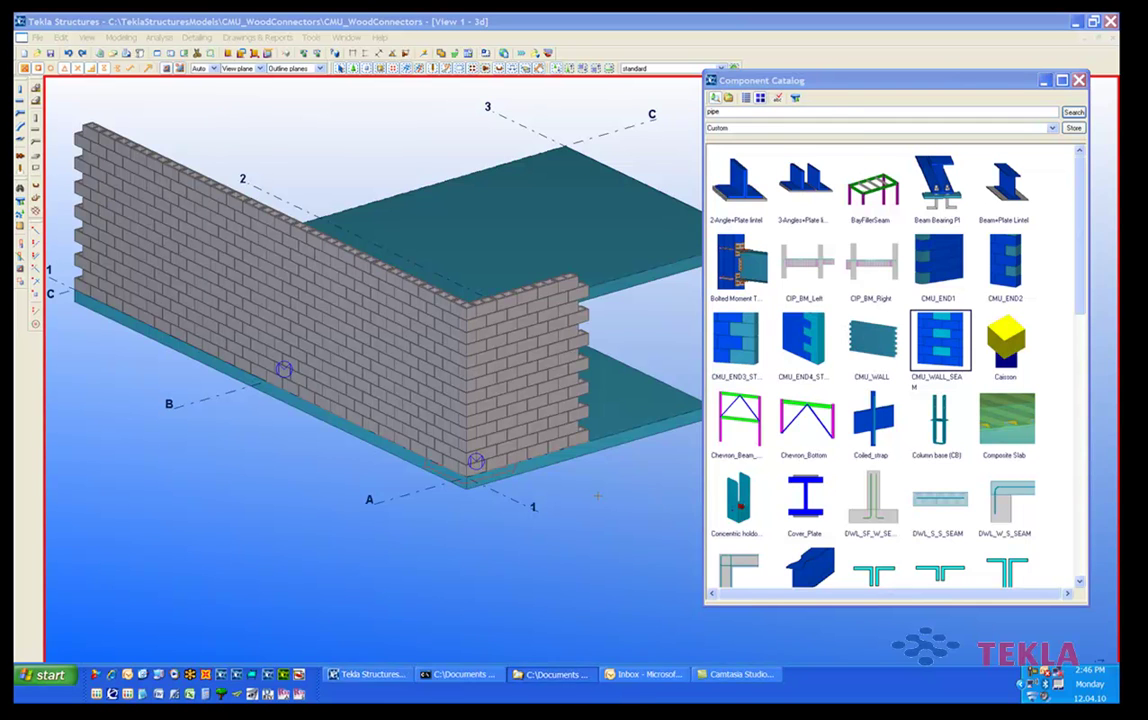
pyautogui.click(552, 674)
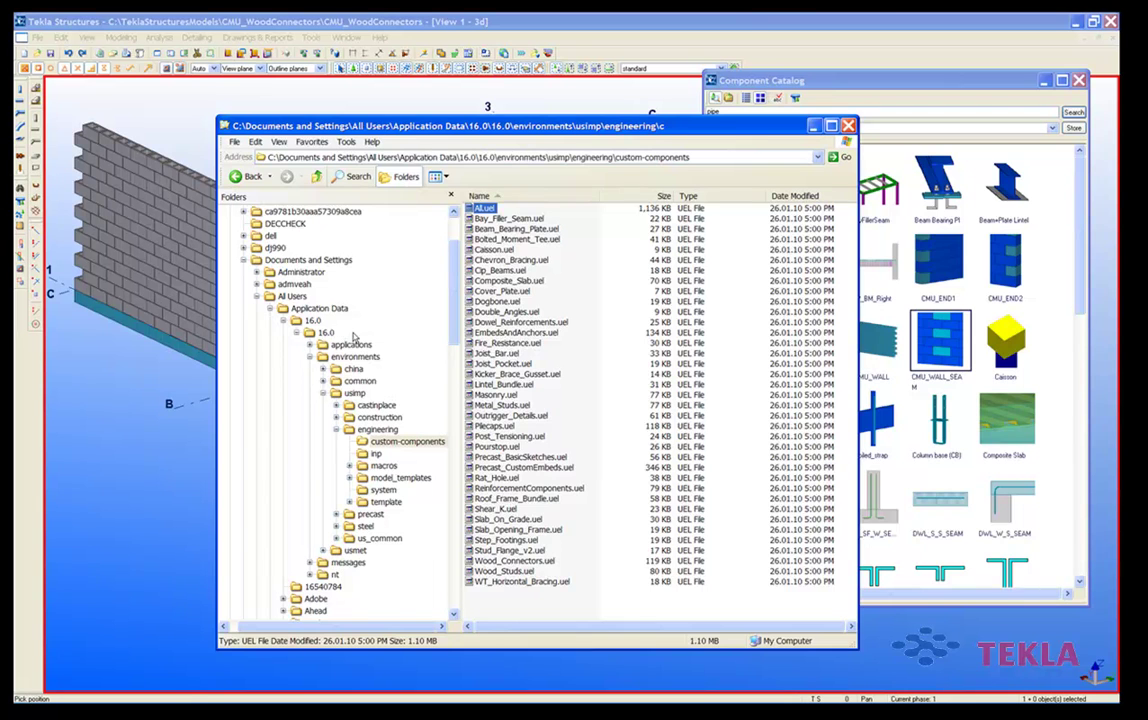
pyautogui.click(355, 393)
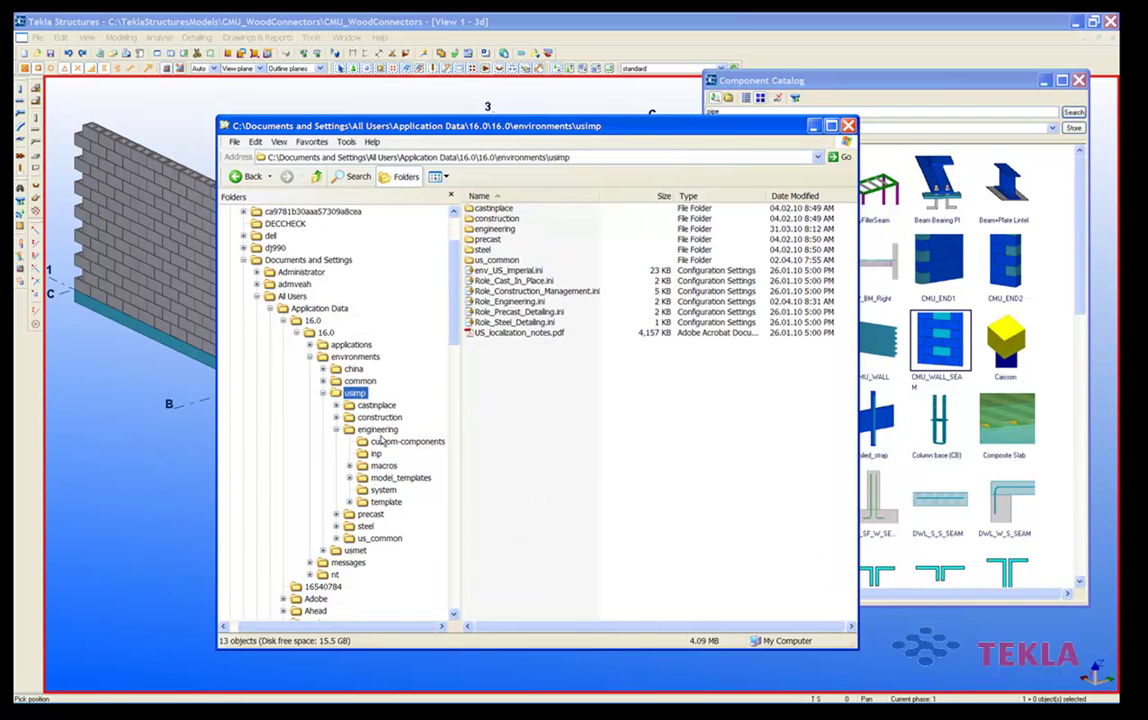
pyautogui.click(377, 429)
pyautogui.click(407, 441)
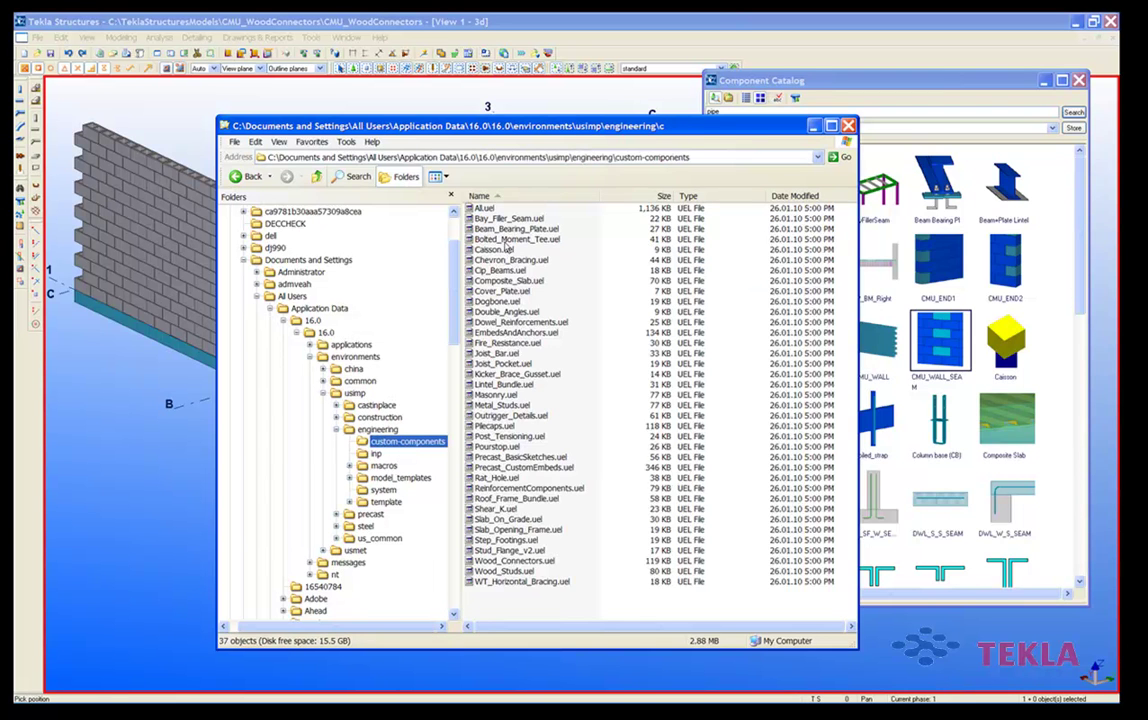
# Locate the component files Masonry.uel, Metal_Studs.uel, Wood_Studs.uel and Wood_Connectors.uel in the custom-components folder
pyautogui.click(494, 396)
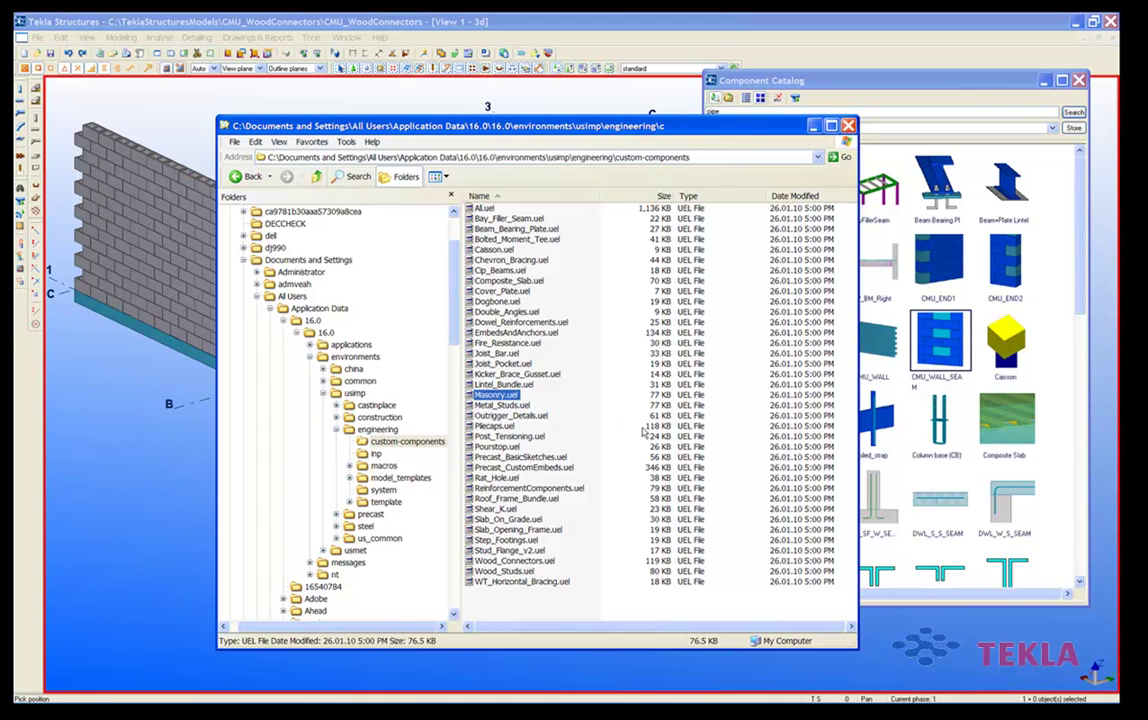
pyautogui.click(500, 405)
pyautogui.click(505, 571)
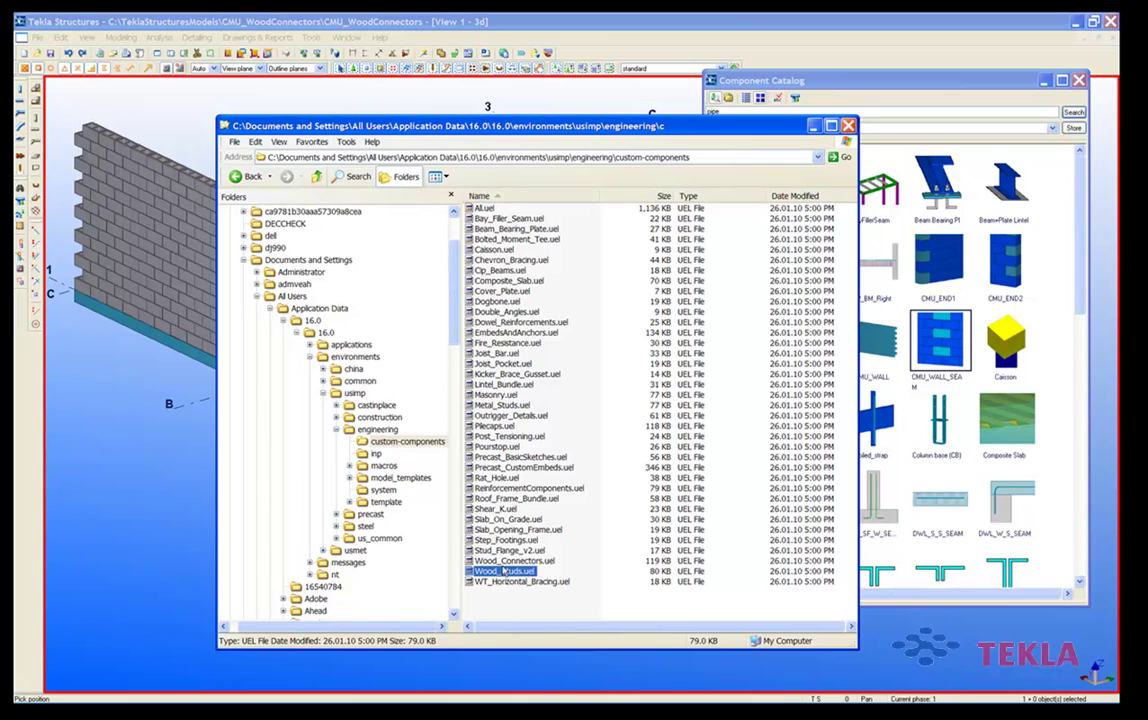
pyautogui.click(515, 561)
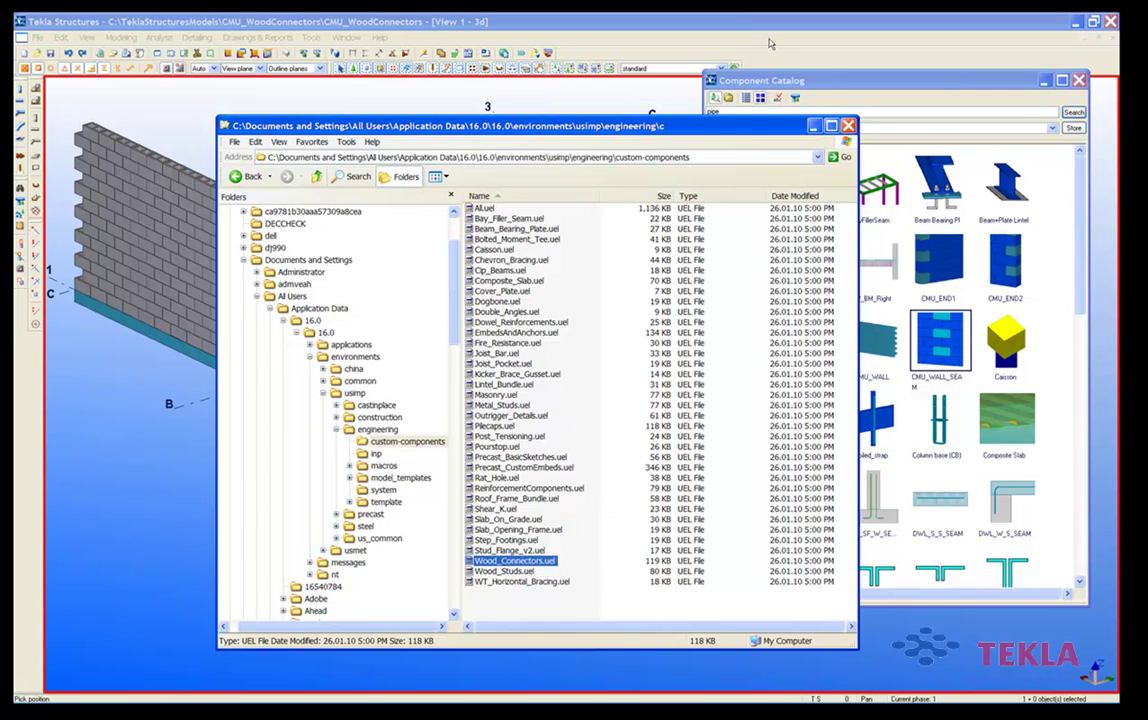
# Switch back to Tekla Structures and place a 4'-0" long CMU_WALL component along grid A from the slab corner at grid 2
pyautogui.click(778, 79)
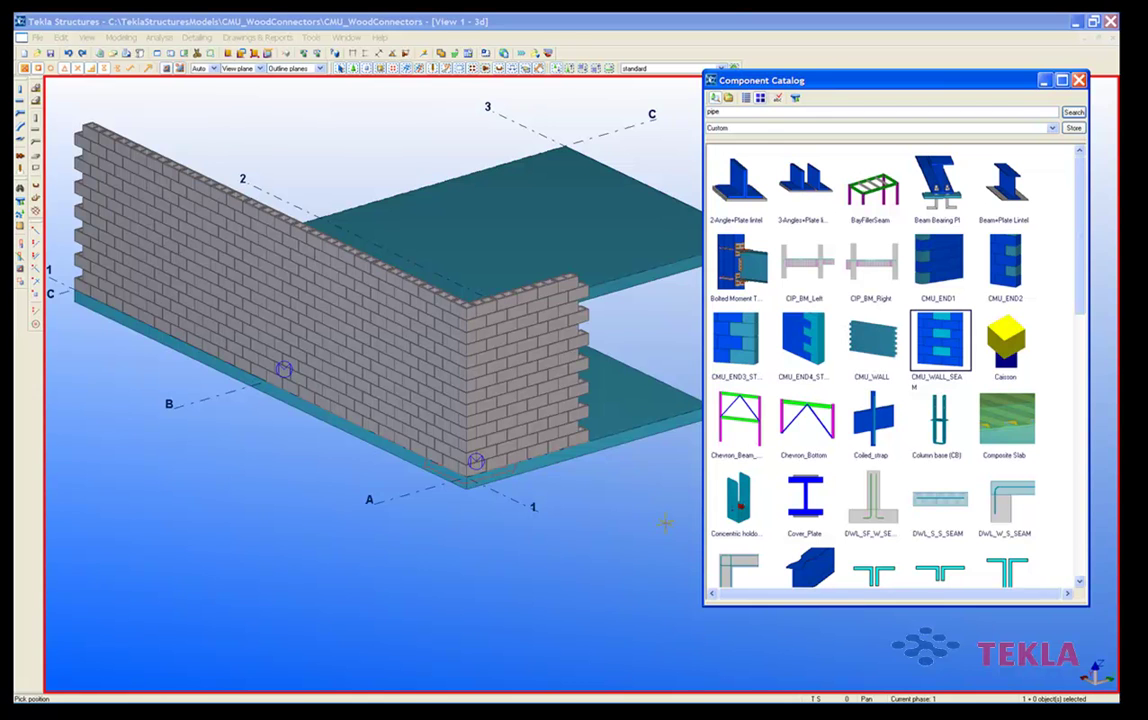
pyautogui.press('Escape')
pyautogui.moveTo(612, 508); pyautogui.dragTo(469, 553, button='middle')
pyautogui.scroll(4, 478, 468)
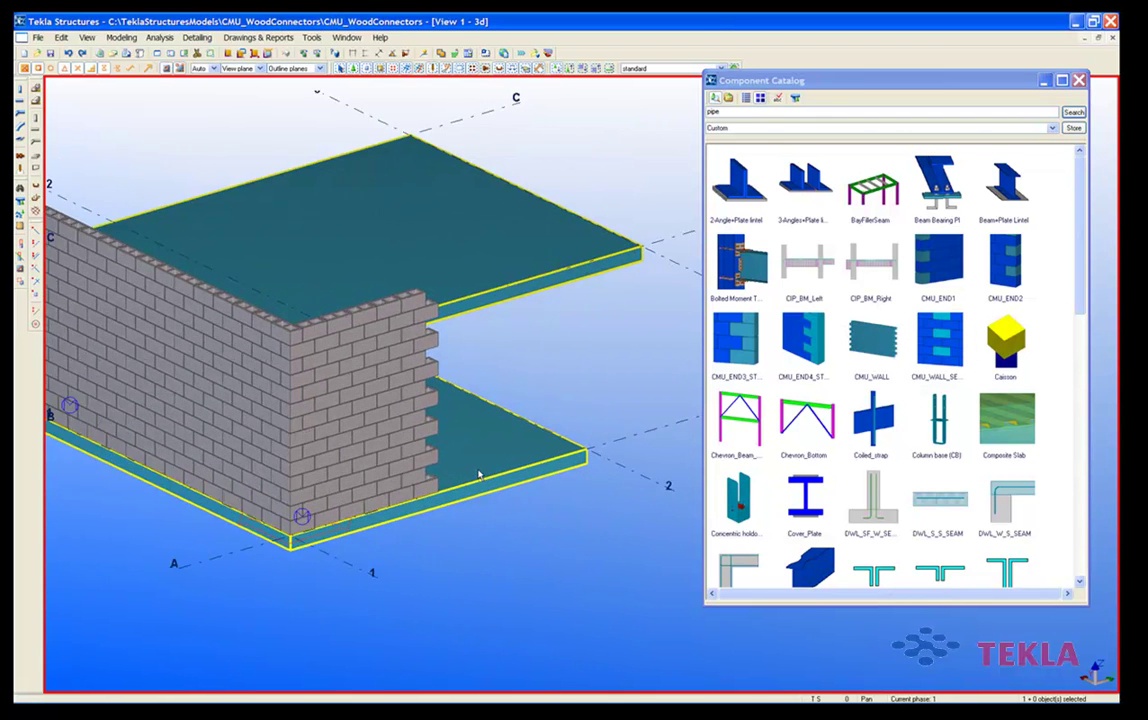
pyautogui.scroll(3, 480, 470)
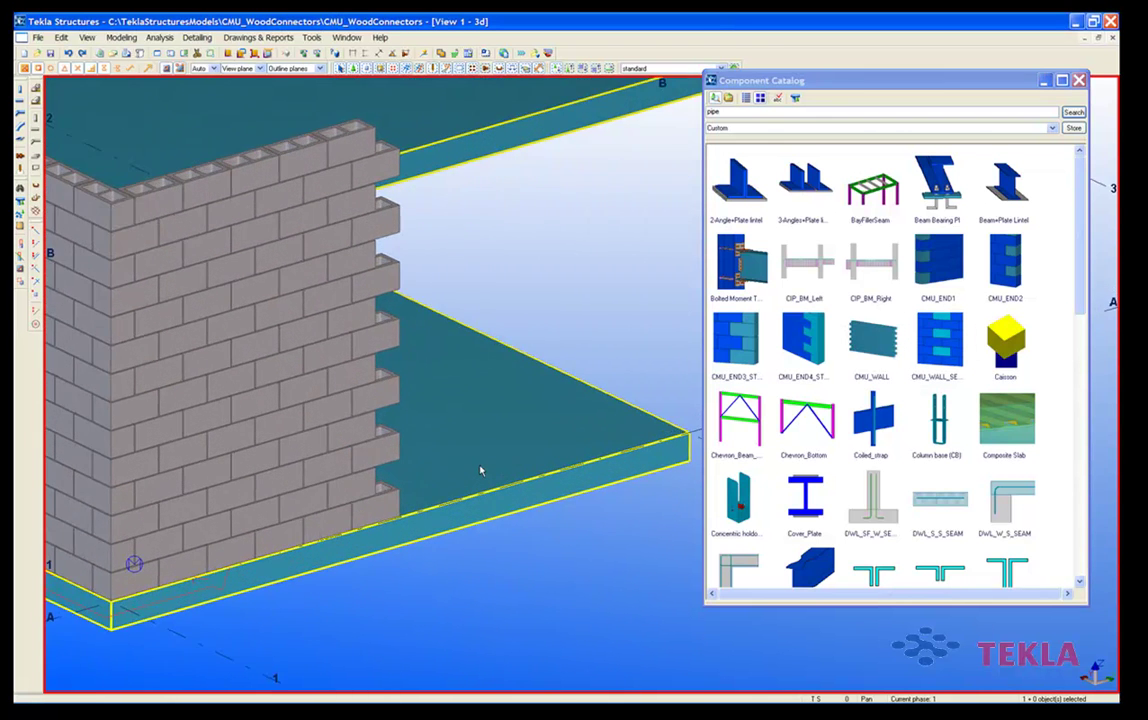
pyautogui.moveTo(540, 445); pyautogui.dragTo(528, 464, button='middle')
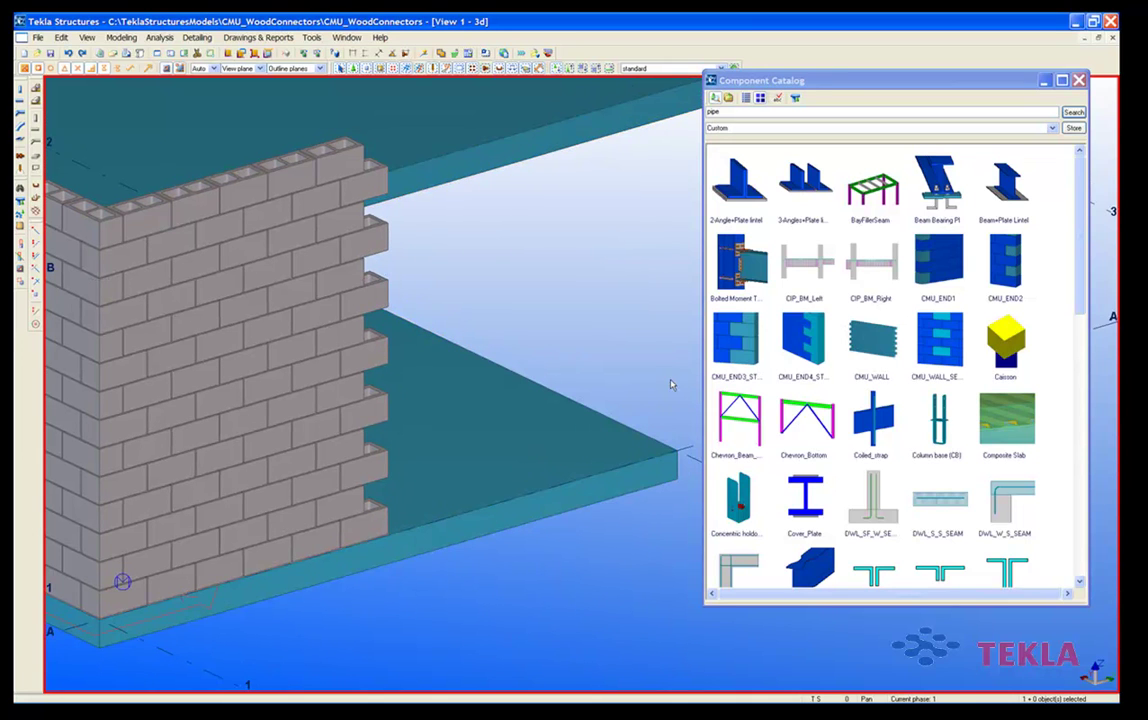
pyautogui.click(869, 341)
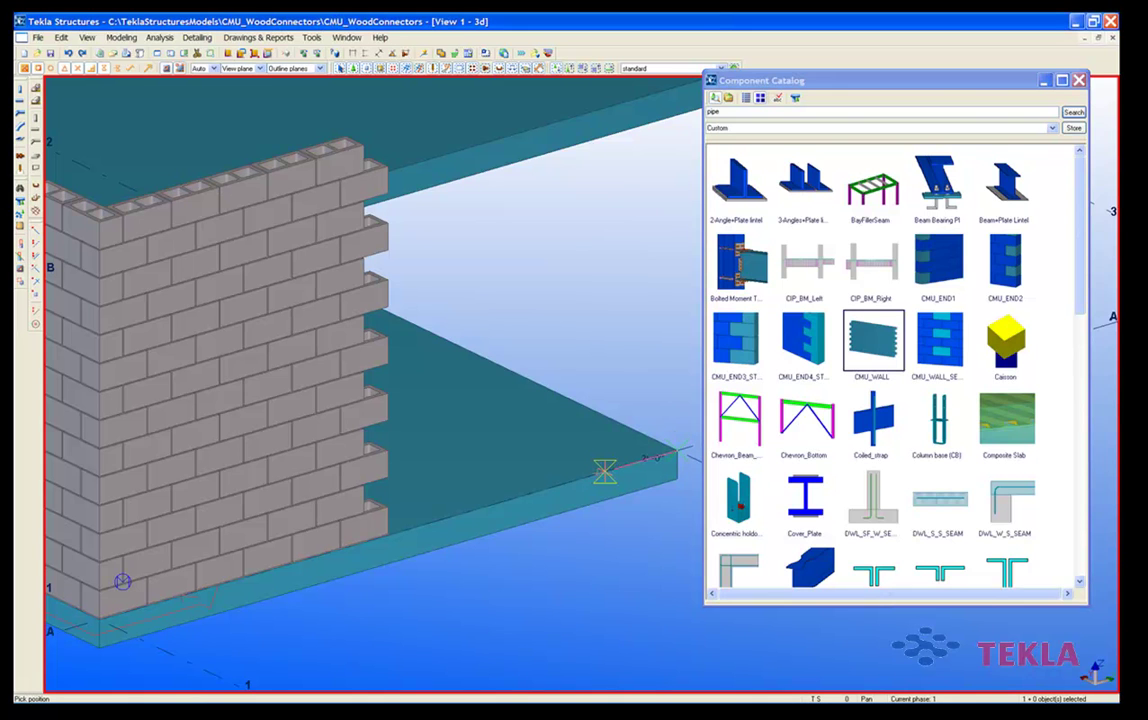
pyautogui.write("4'0")
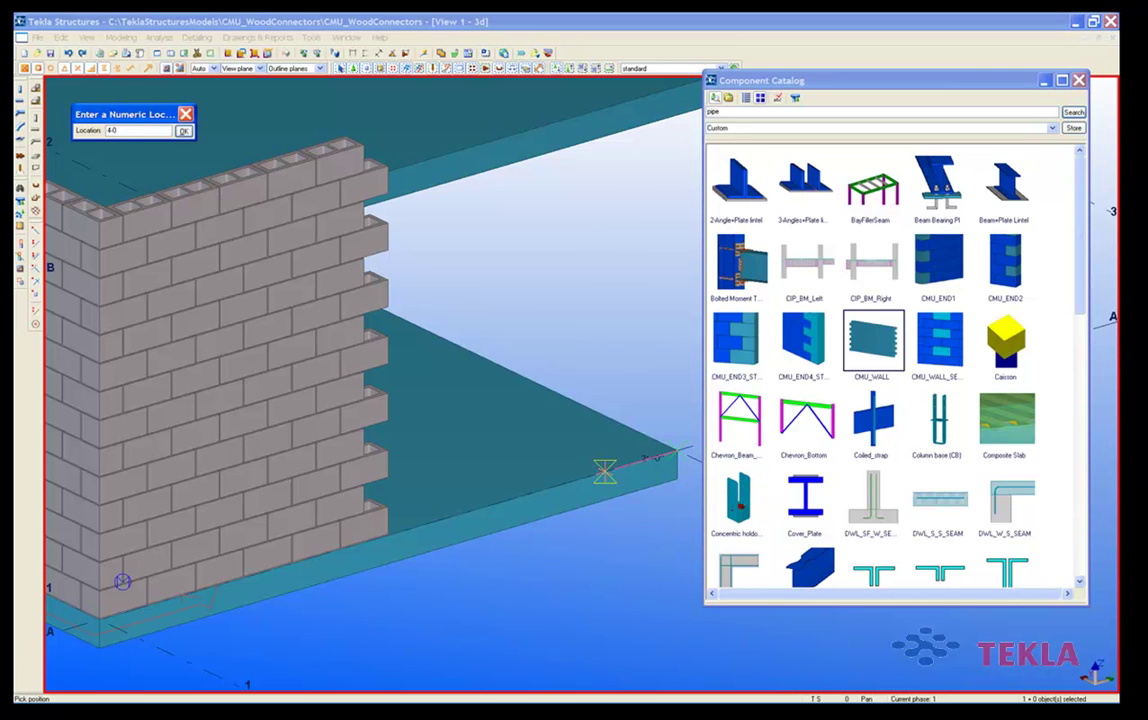
pyautogui.press('Return')
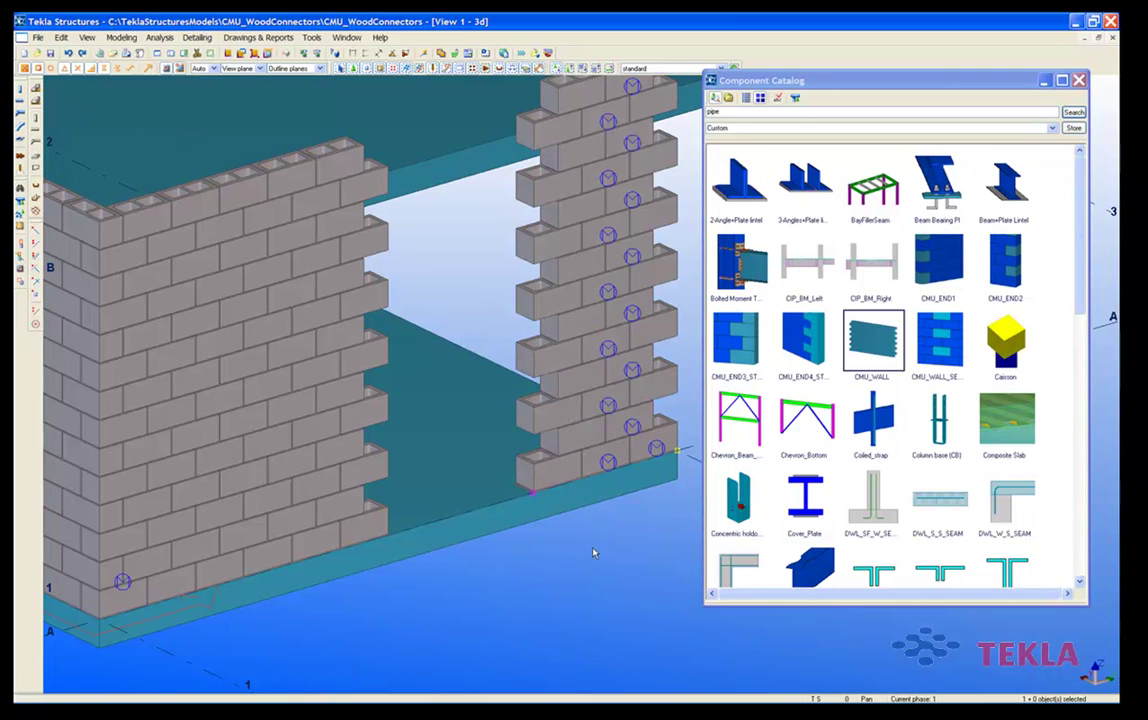
# Place another 4'-0" long CMU_WALL component in the opening, starting at the base of the end wall segment, and end the placement
pyautogui.scroll(4, 447, 486)
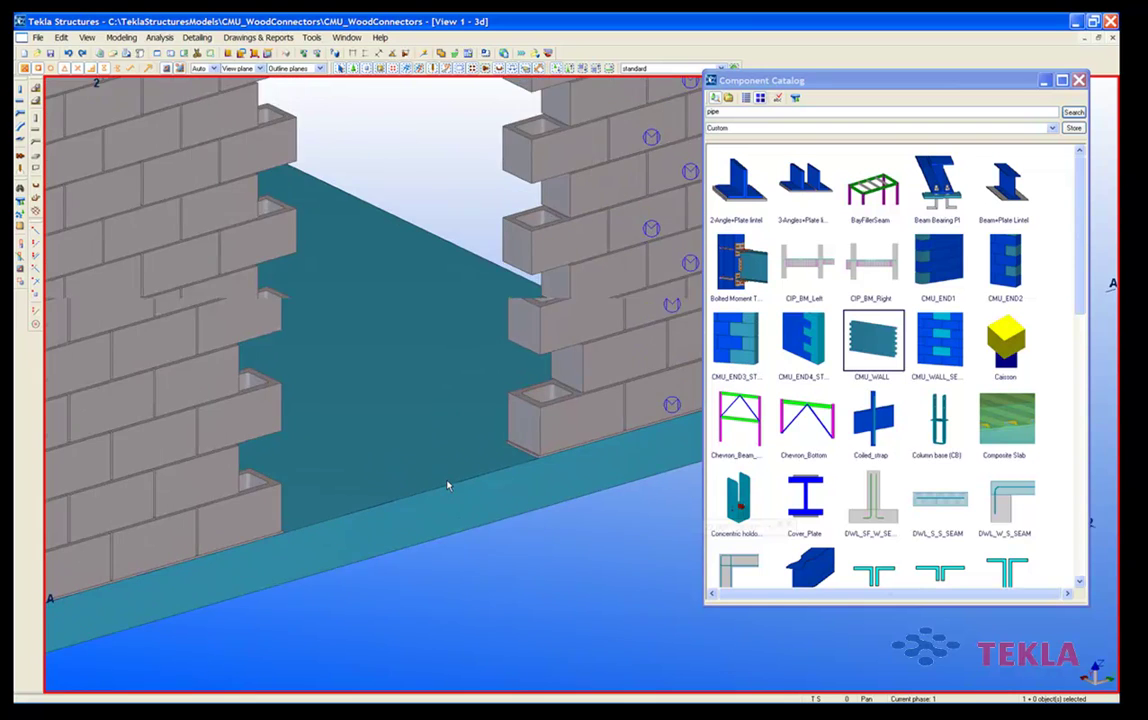
pyautogui.scroll(4, 447, 486)
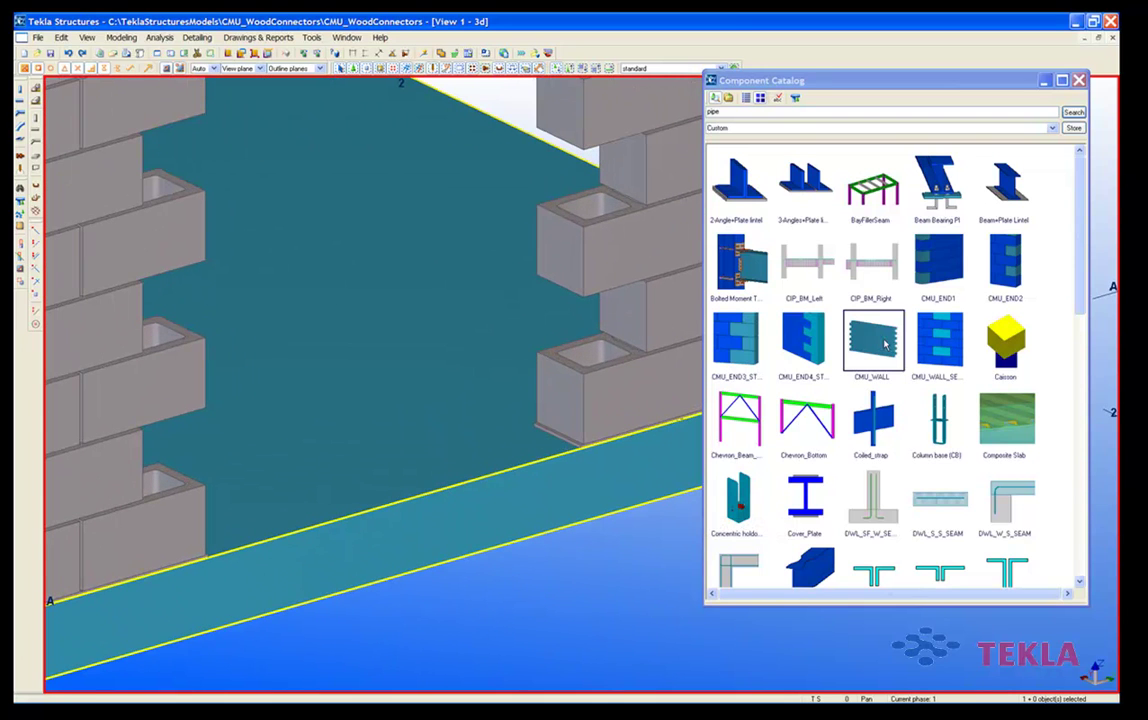
pyautogui.doubleClick(884, 340)
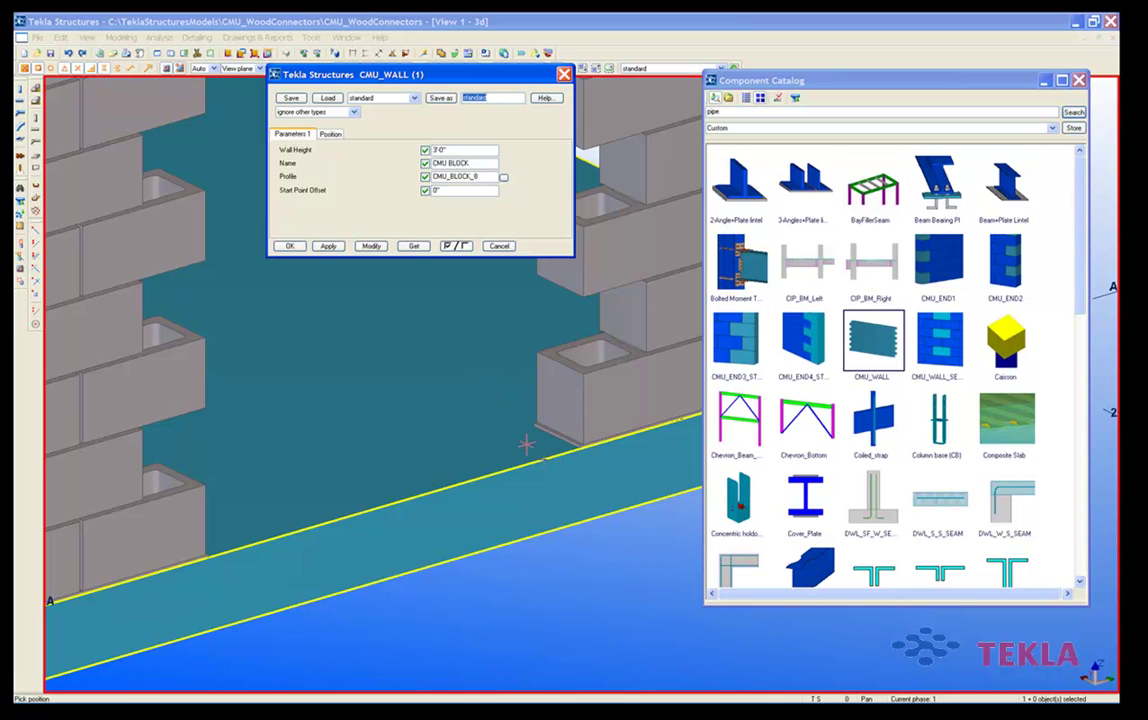
pyautogui.click(568, 450)
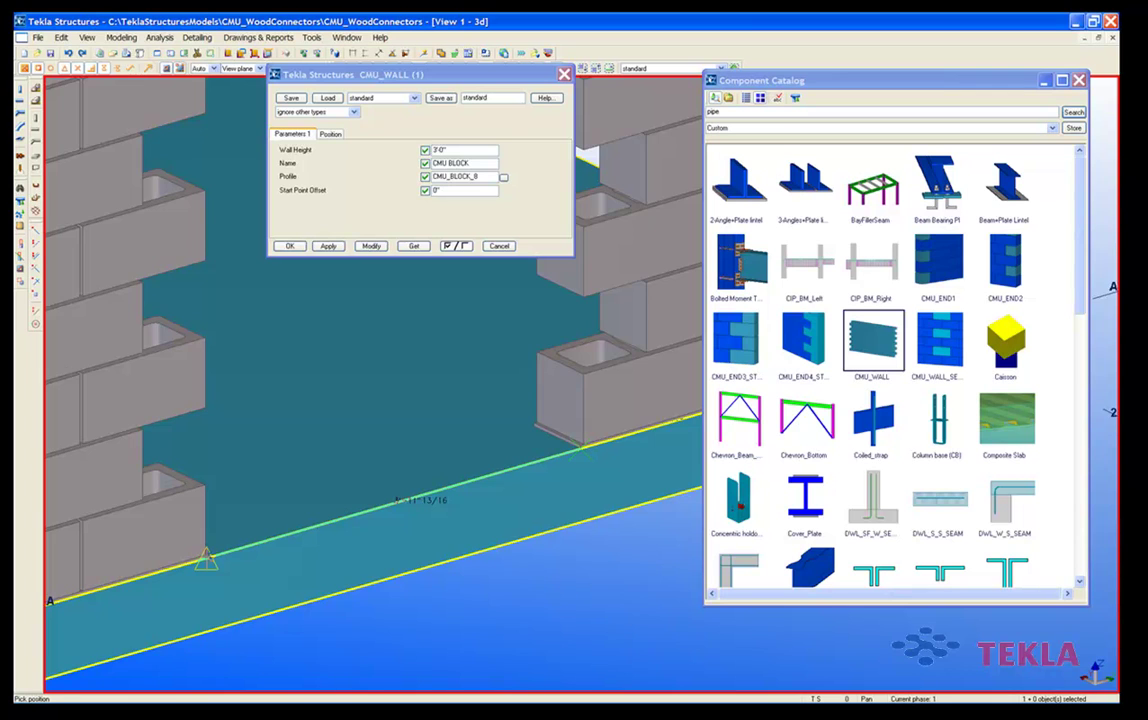
pyautogui.scroll(5, 205, 560)
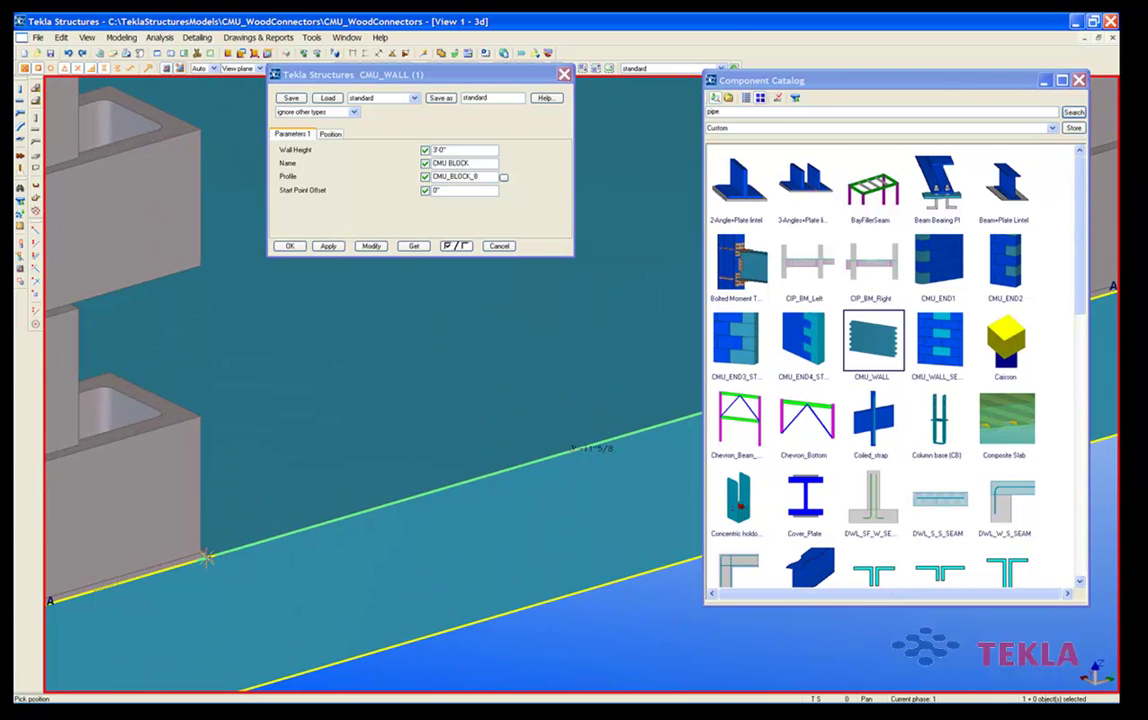
pyautogui.scroll(1, 207, 557)
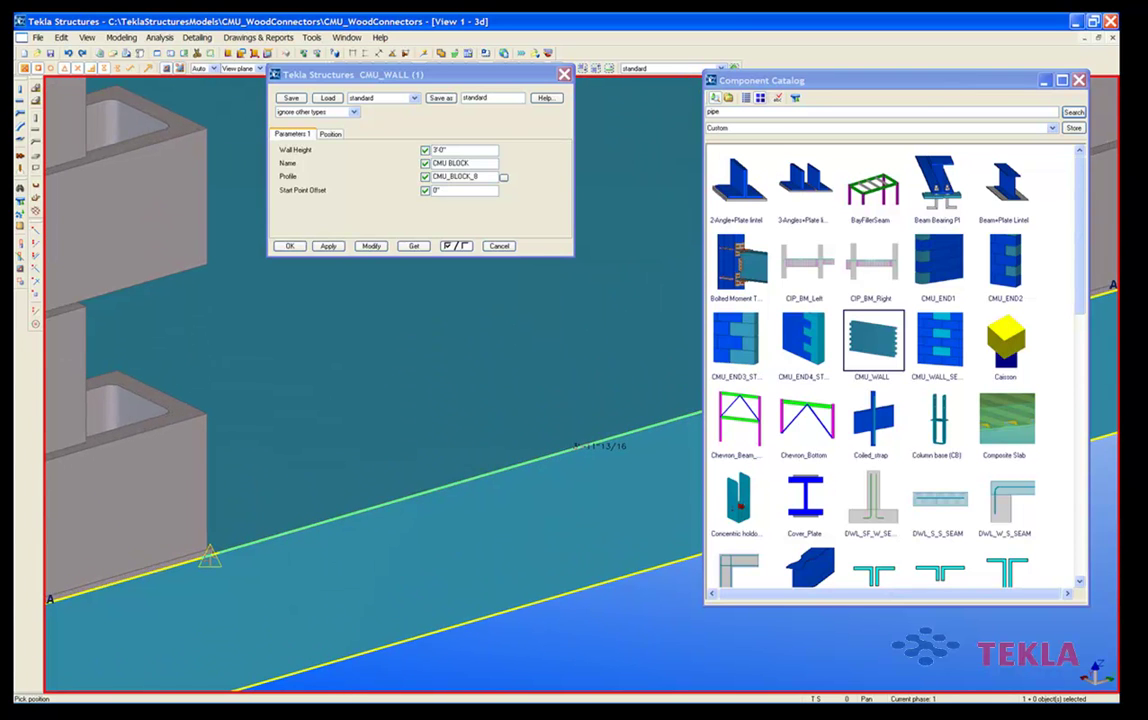
pyautogui.write("4'0")
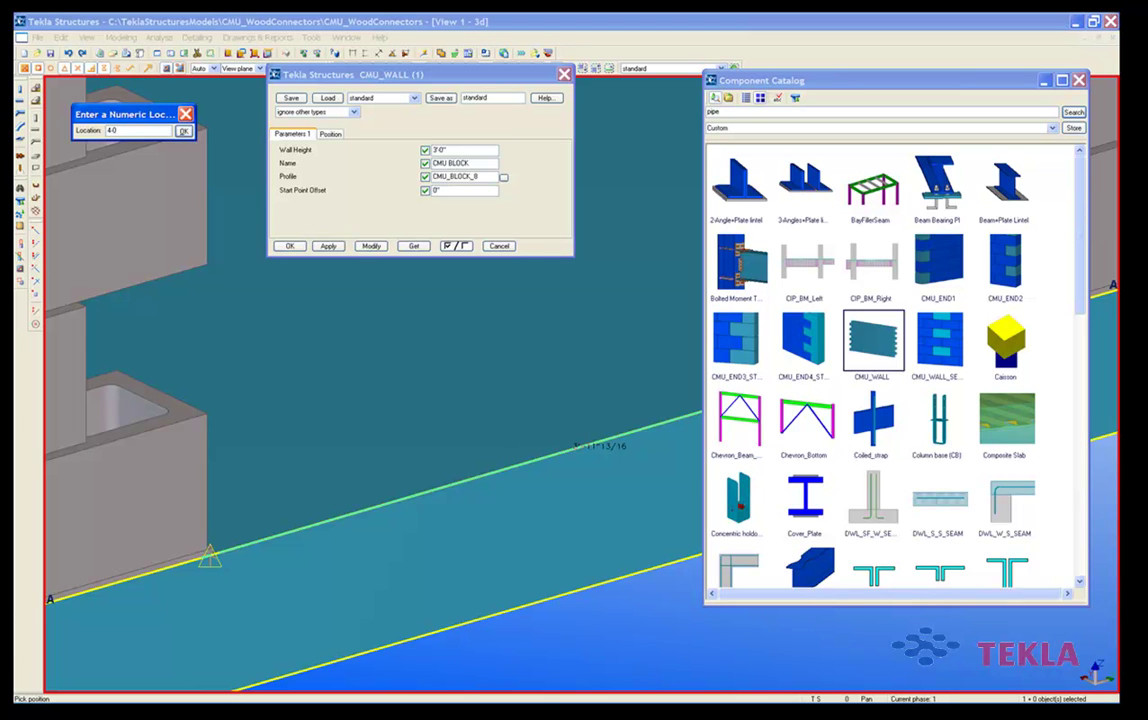
pyautogui.press('Return')
pyautogui.scroll(-5, 543, 437)
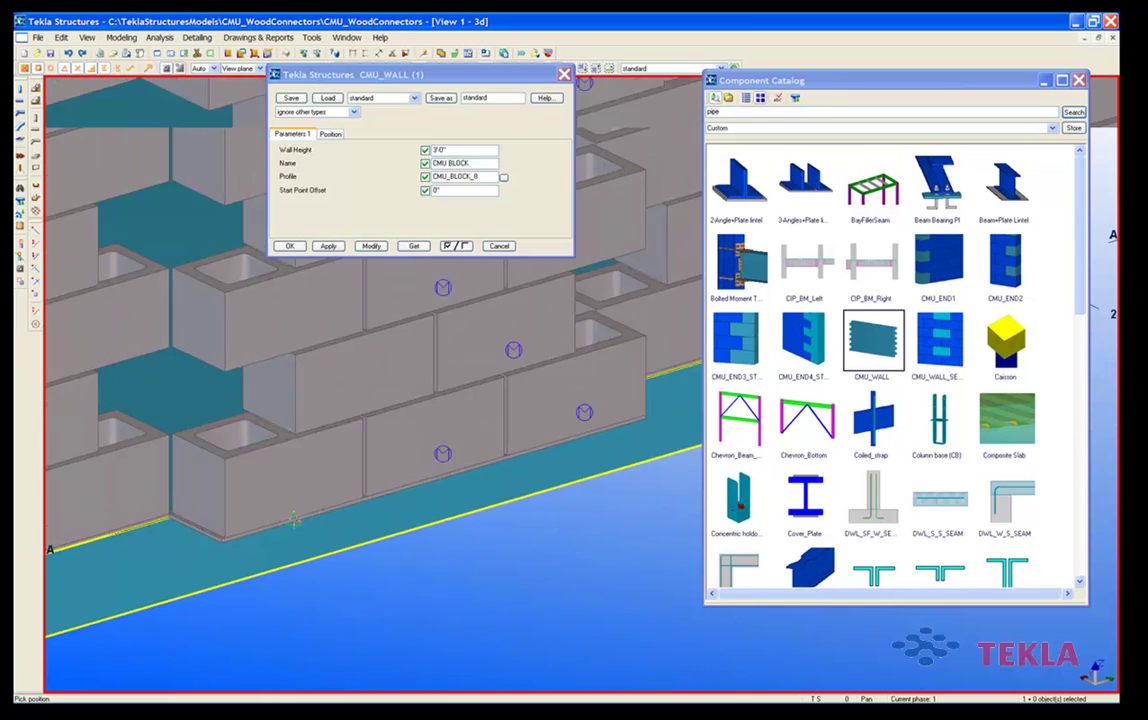
pyautogui.moveTo(543, 437); pyautogui.dragTo(459, 448, button='middle')
pyautogui.rightClick(583, 573)
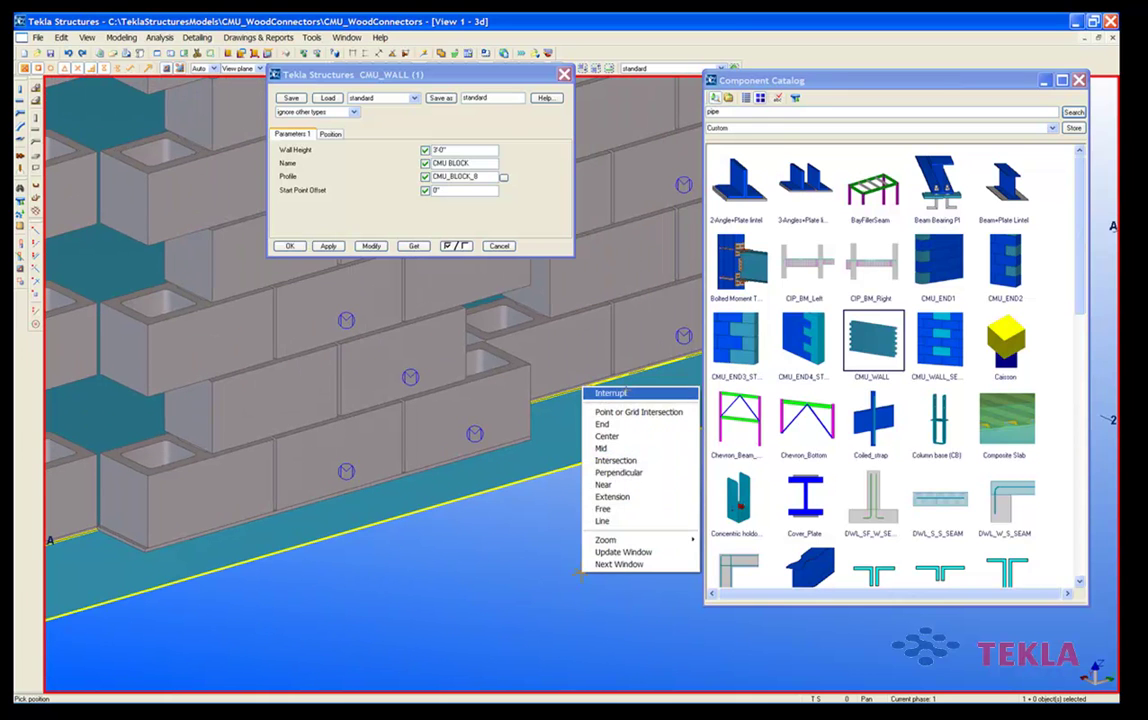
pyautogui.click(611, 393)
# Set the on-plane position of the CMU_WALL component in the opening to Right and modify it
pyautogui.doubleClick(292, 377)
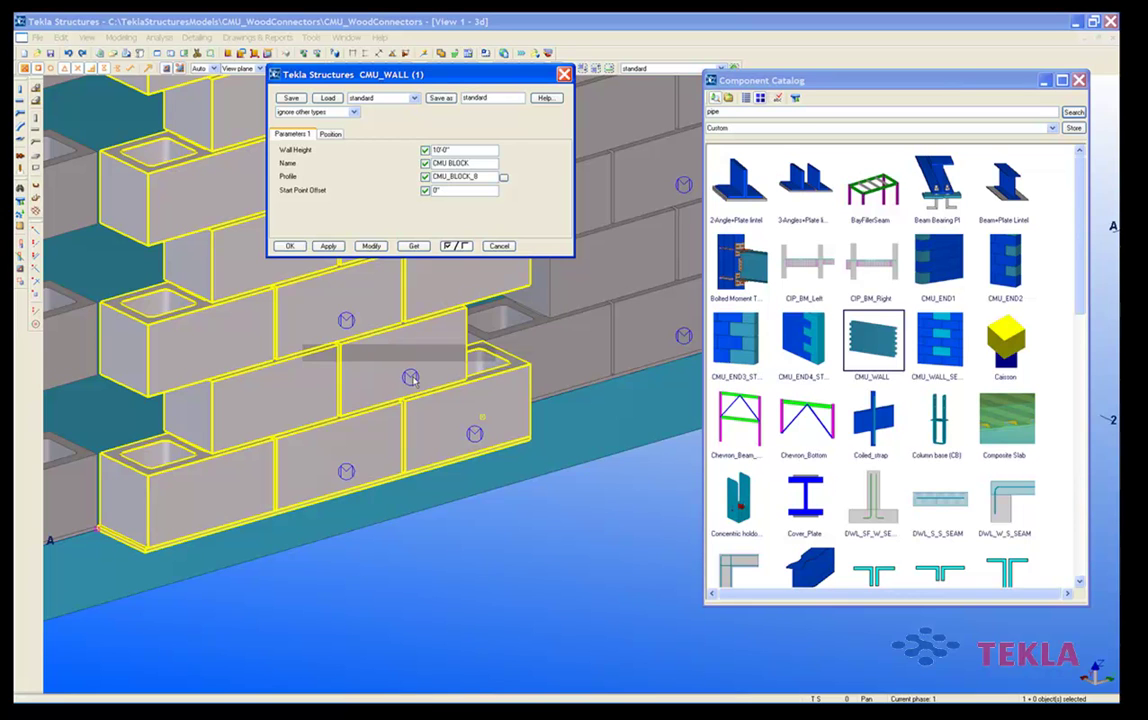
pyautogui.click(330, 133)
pyautogui.click(366, 150)
pyautogui.click(366, 163)
pyautogui.click(369, 151)
pyautogui.click(369, 171)
pyautogui.click(369, 247)
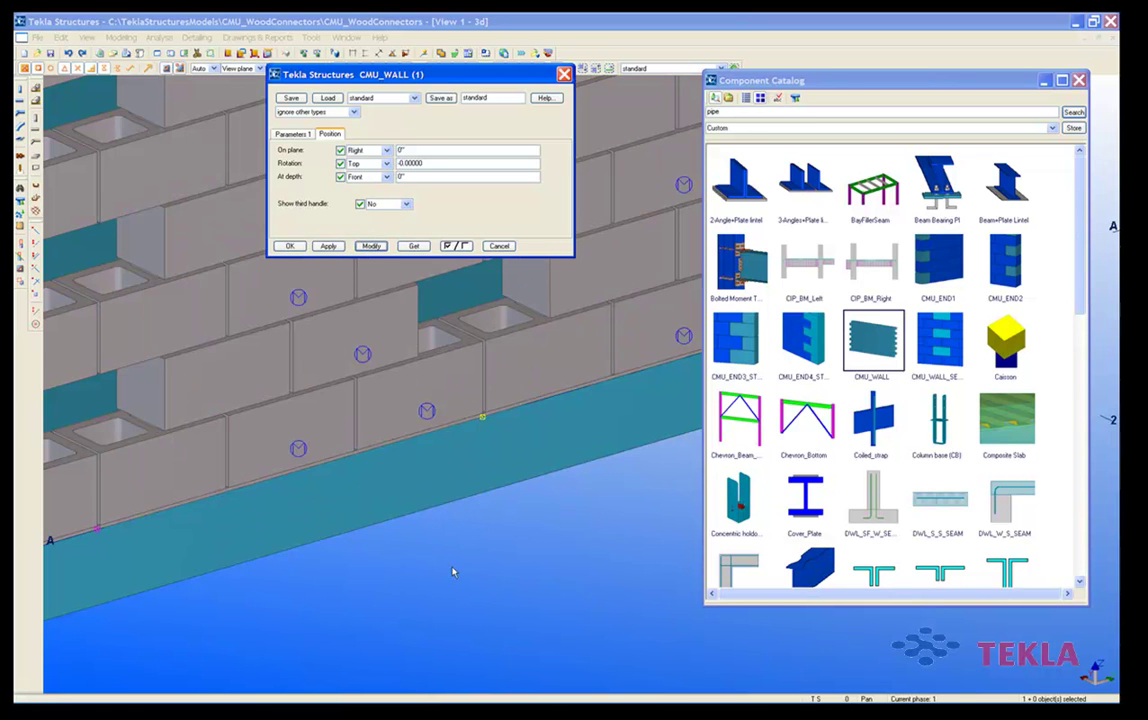
# Reduce the wall height of the CMU_WALL component in the opening to four block courses and close its properties
pyautogui.scroll(3, 458, 415)
pyautogui.scroll(-6, 458, 415)
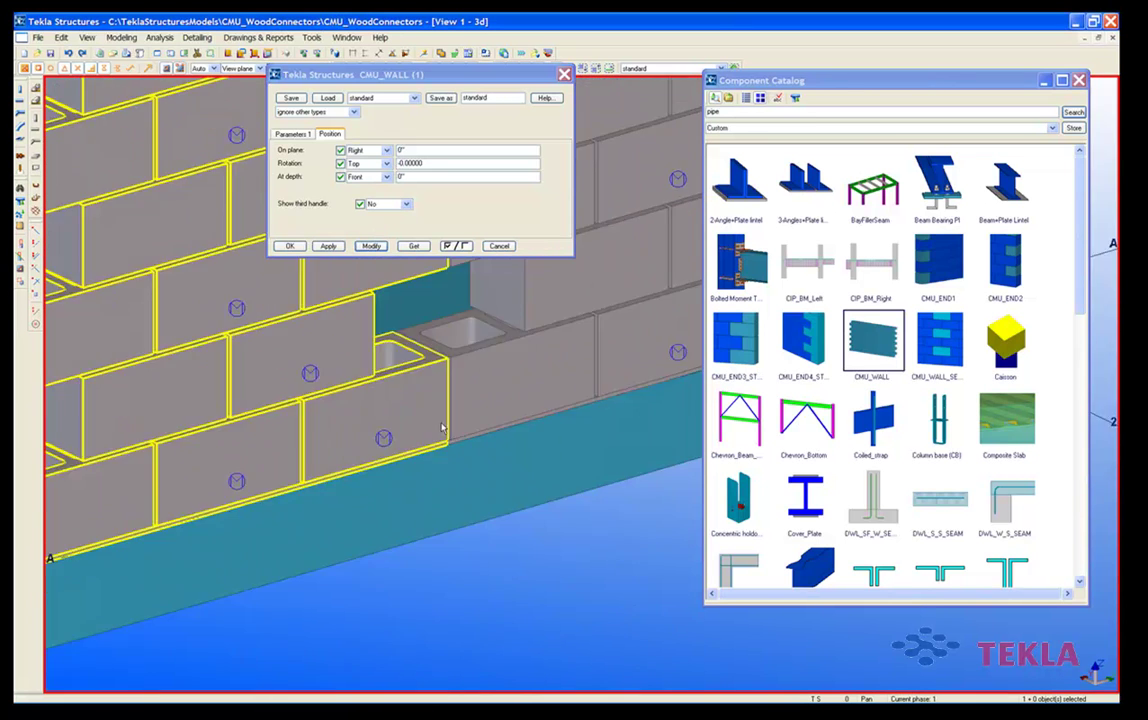
pyautogui.moveTo(341, 351); pyautogui.dragTo(295, 564, button='middle')
pyautogui.scroll(-2, 295, 564)
pyautogui.click(229, 450)
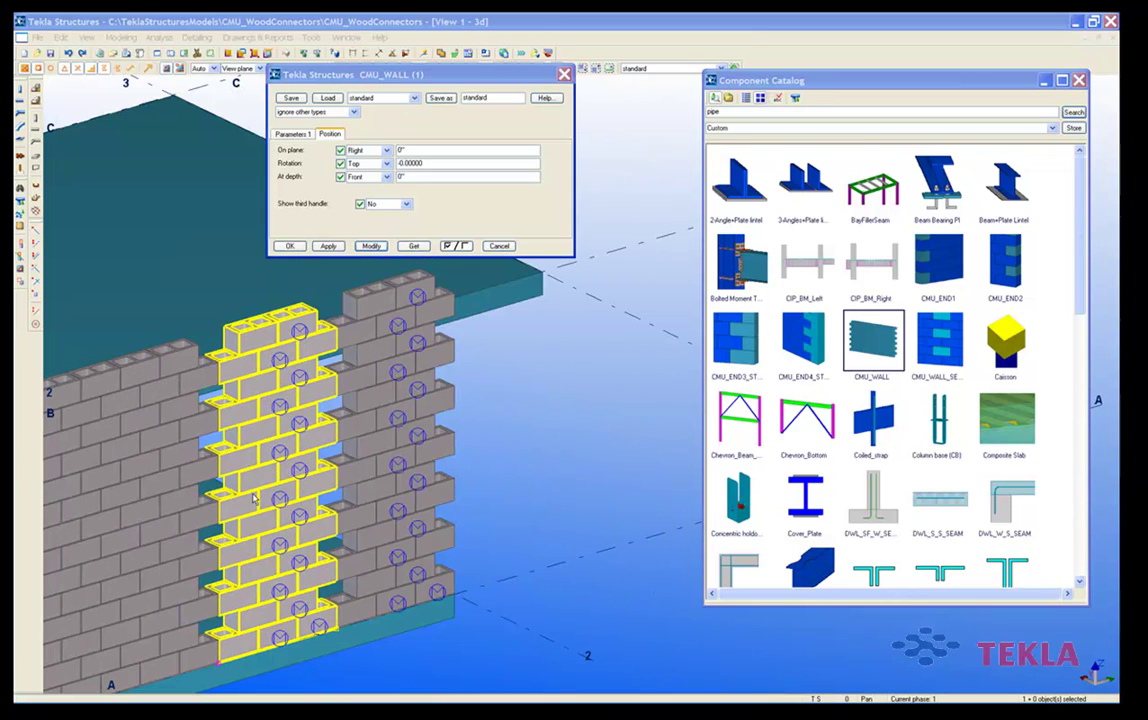
pyautogui.click(304, 135)
pyautogui.doubleClick(445, 149)
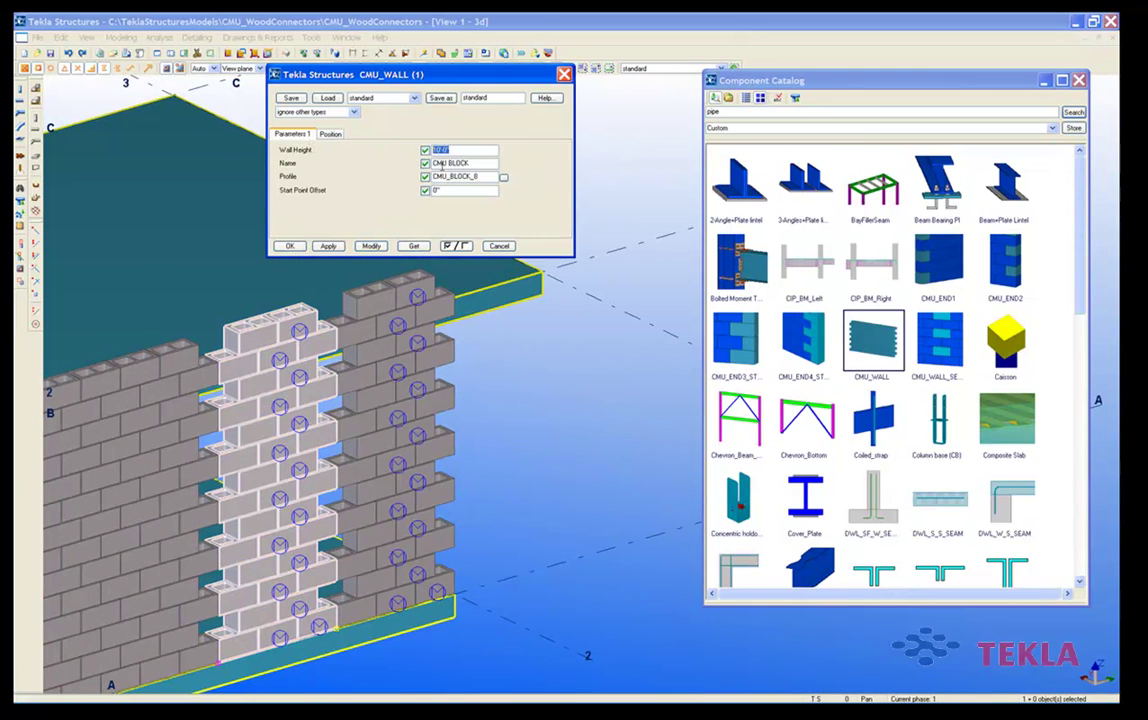
pyautogui.write('8')
pyautogui.click(371, 245)
pyautogui.click(508, 249)
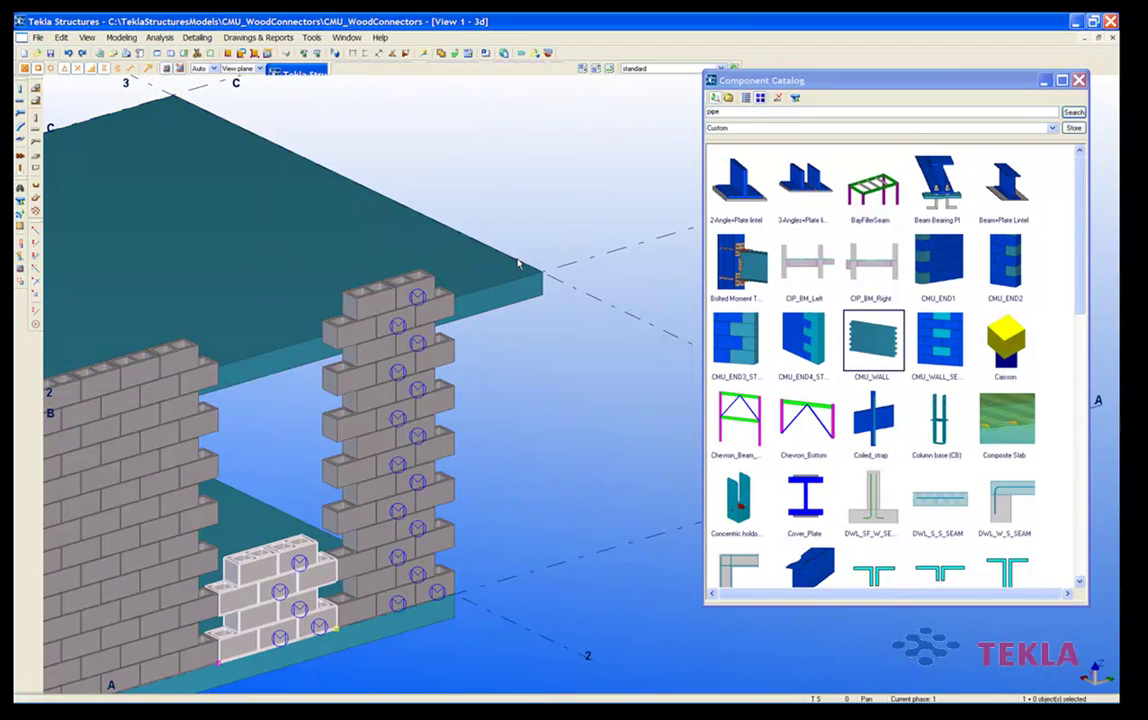
# Place a CMU_WALL_SEAM component with a 3'-0" wall height in the toothed joint between the corner wall and the low wall
pyautogui.click(550, 500)
pyautogui.moveTo(551, 502); pyautogui.dragTo(641, 361, button='middle')
pyautogui.scroll(3, 415, 430)
pyautogui.scroll(5, 415, 430)
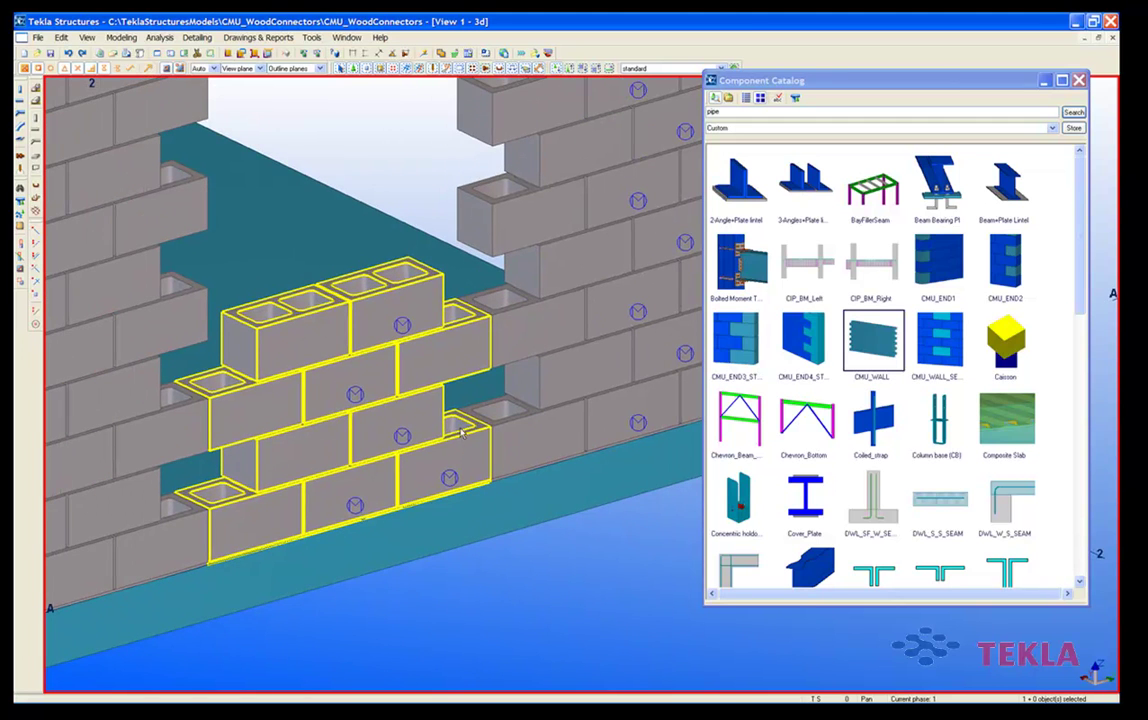
pyautogui.scroll(1, 450, 436)
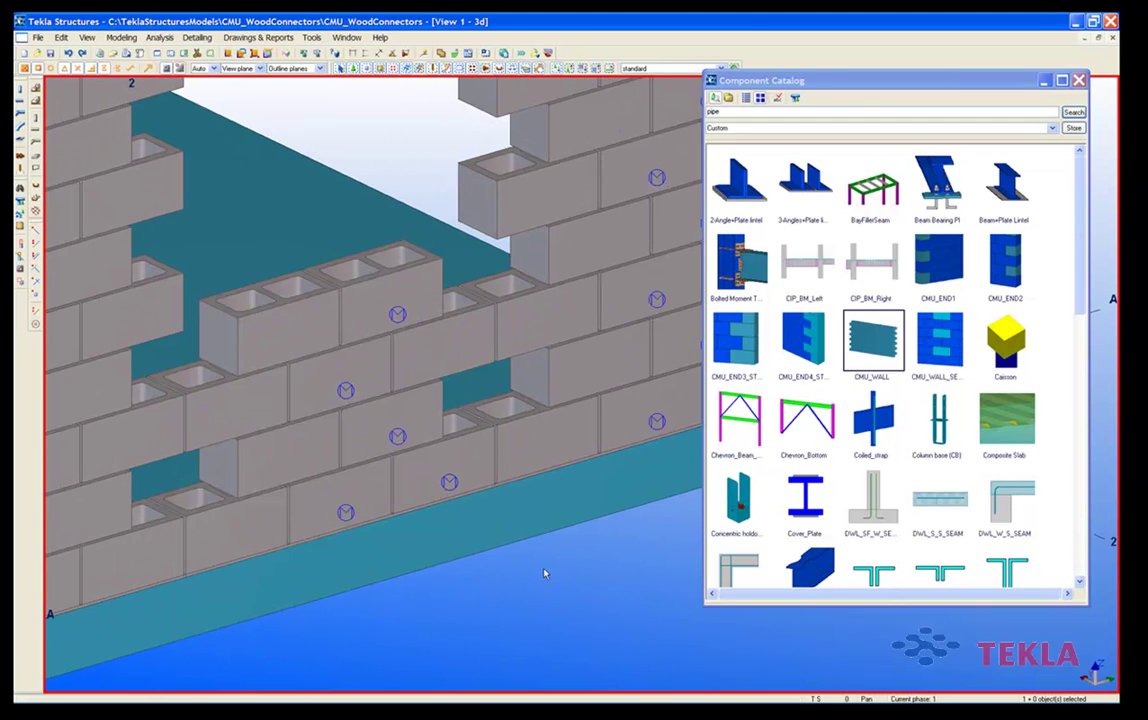
pyautogui.scroll(-5, 463, 432)
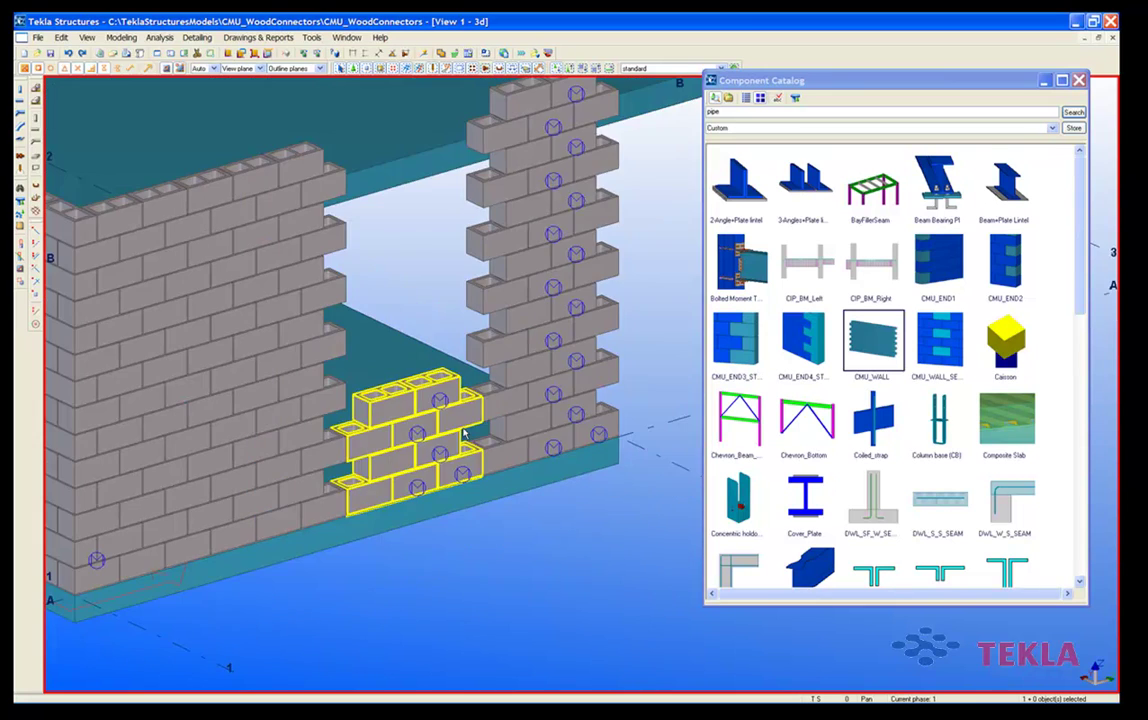
pyautogui.keyDown('ctrl'); pyautogui.moveTo(466, 495); pyautogui.dragTo(348, 460, button='middle'); pyautogui.keyUp('ctrl')
pyautogui.moveTo(423, 546); pyautogui.dragTo(361, 463, button='middle')
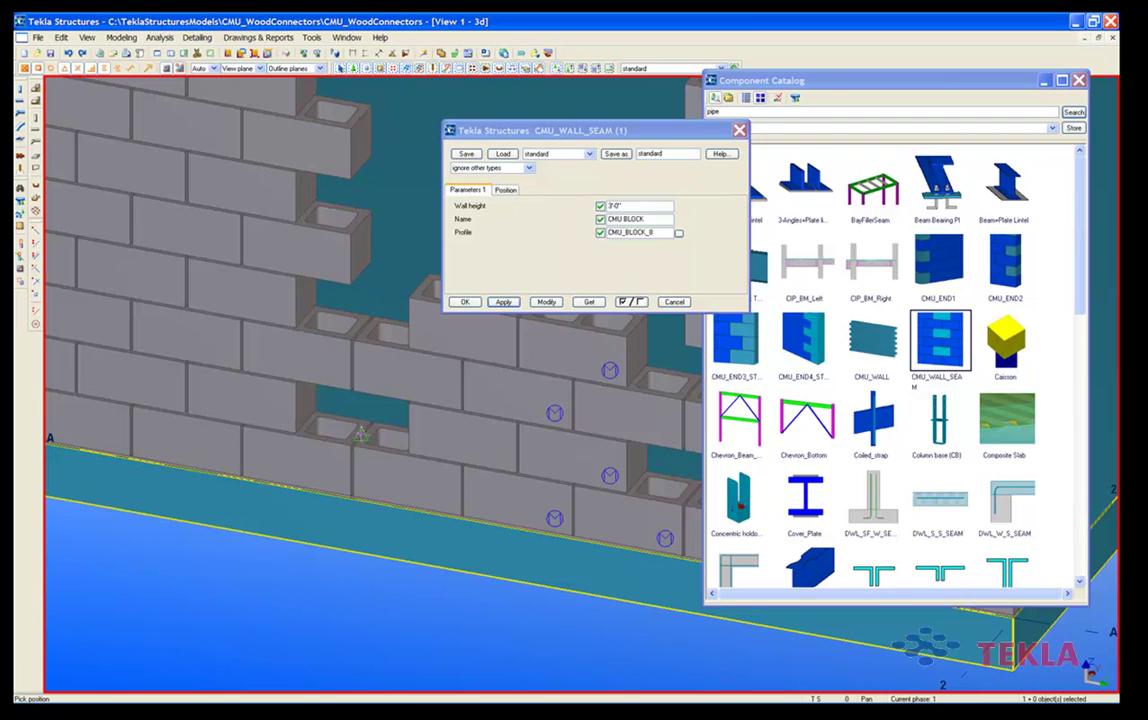
pyautogui.scroll(2, 361, 433)
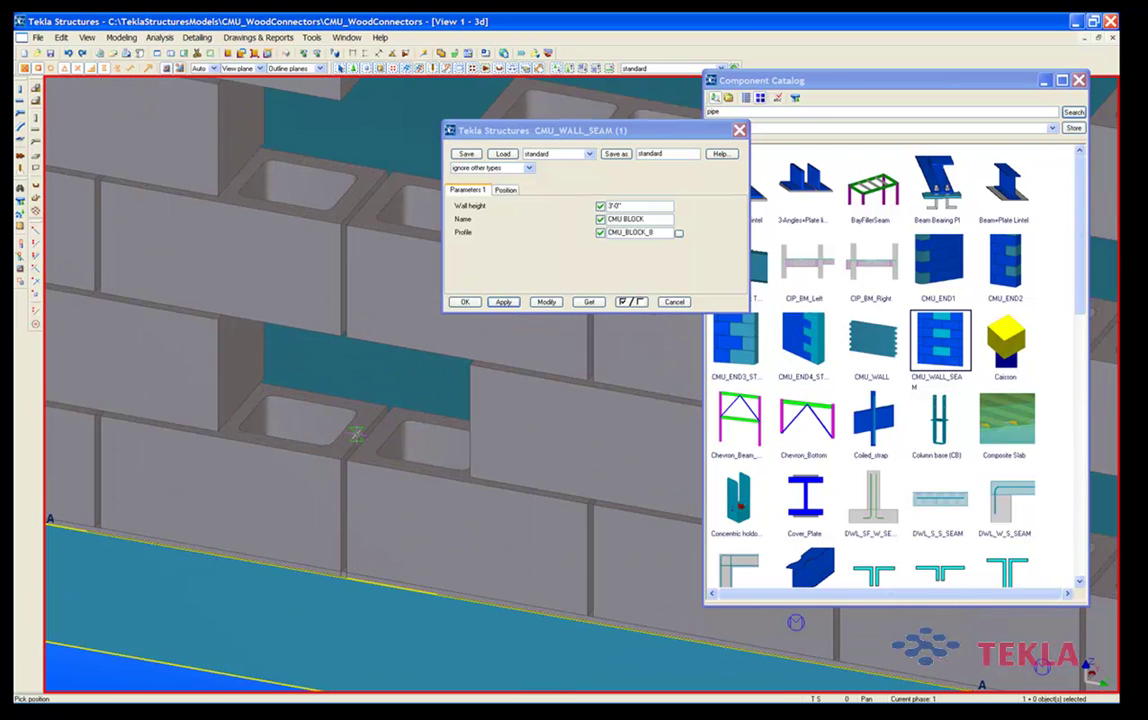
pyautogui.scroll(-5, 350, 430)
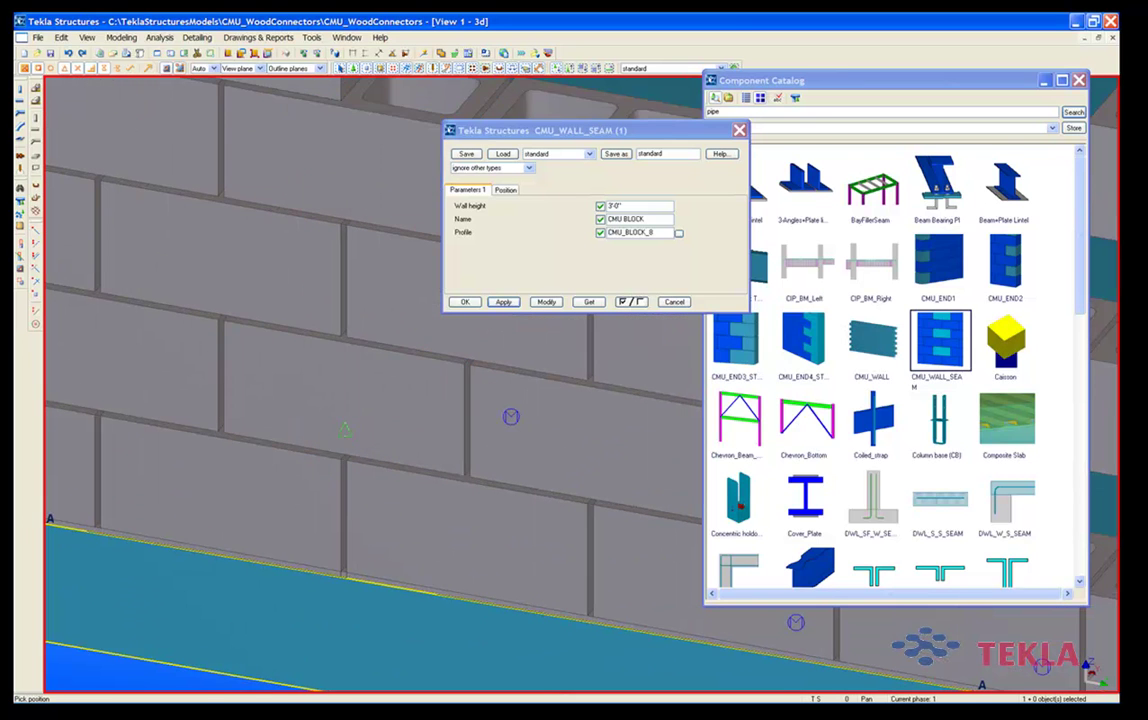
# Place another CMU_WALL_SEAM in the joint between the low wall and the end wall segment, end the placement and close the component properties
pyautogui.scroll(3, 444, 476)
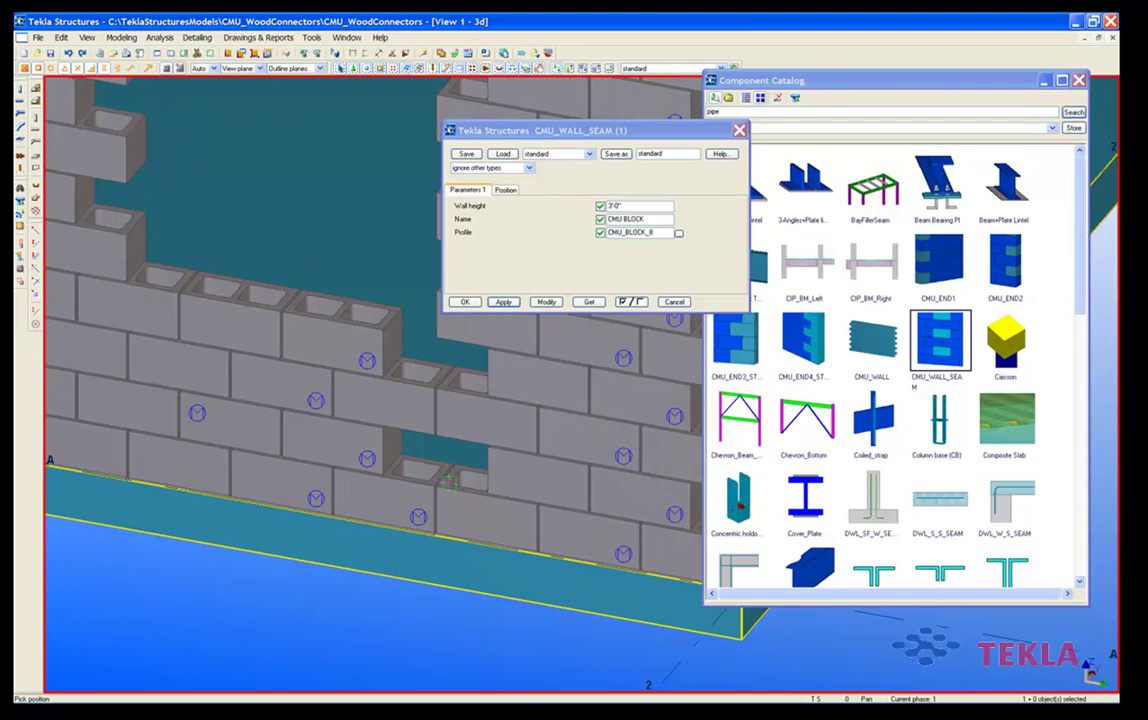
pyautogui.scroll(3, 449, 473)
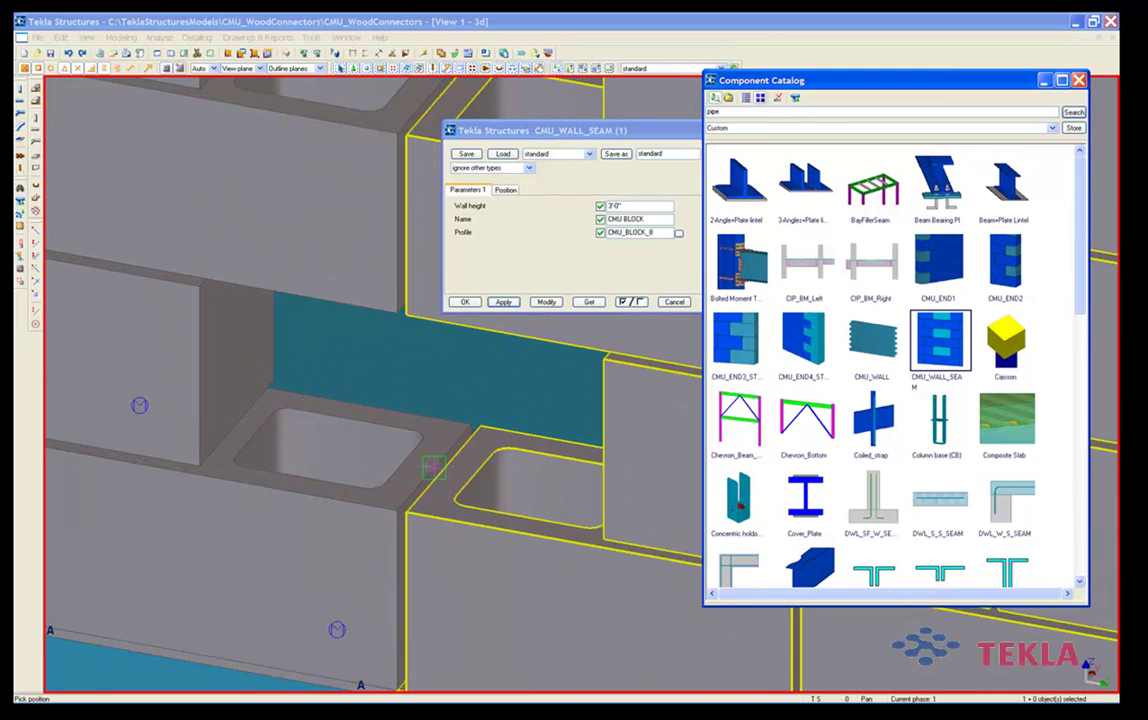
pyautogui.scroll(-5, 404, 462)
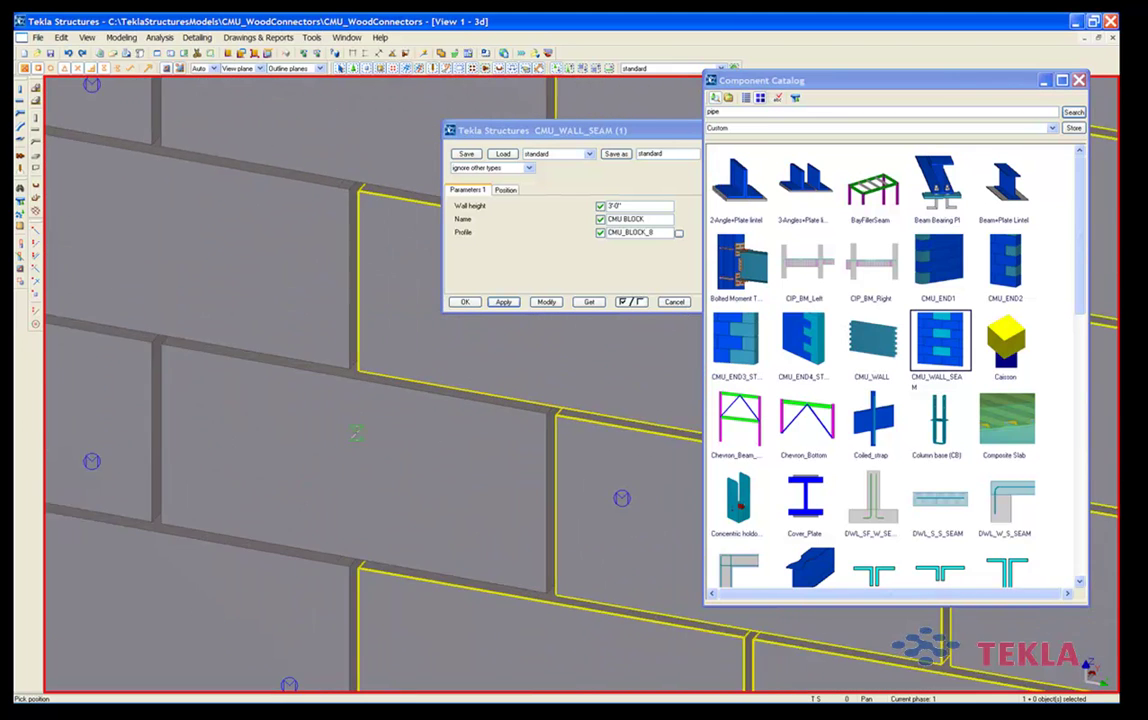
pyautogui.scroll(2, 472, 425)
pyautogui.scroll(-4, 472, 425)
pyautogui.scroll(3, 462, 288)
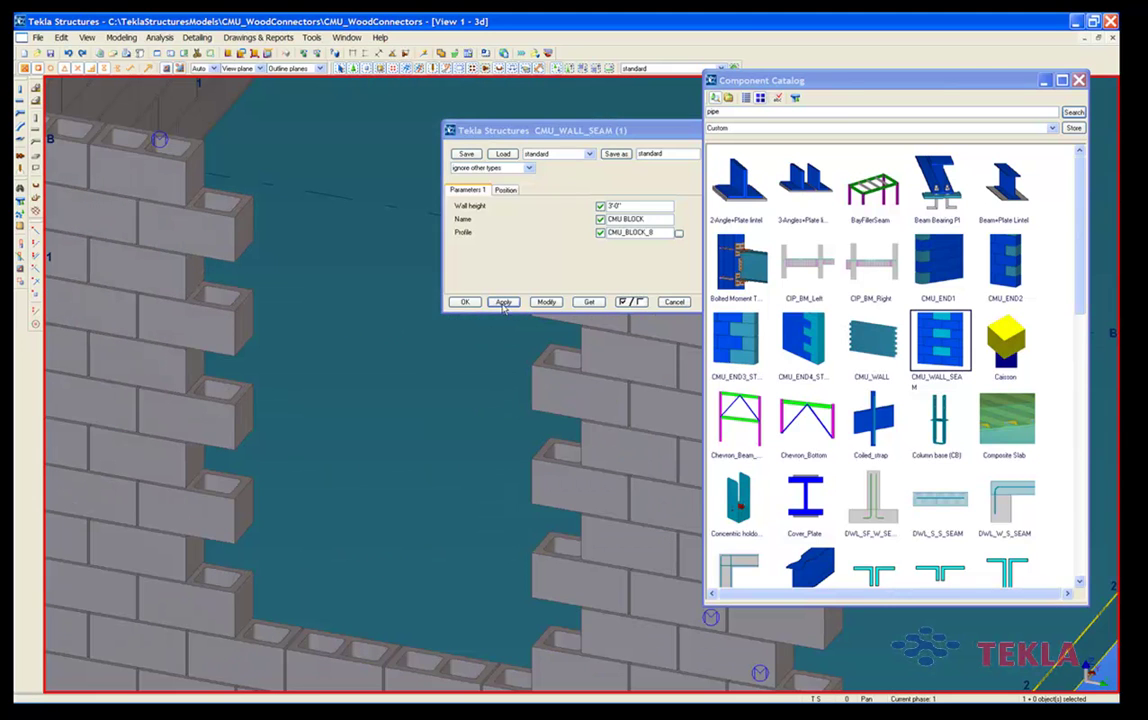
pyautogui.click(466, 301)
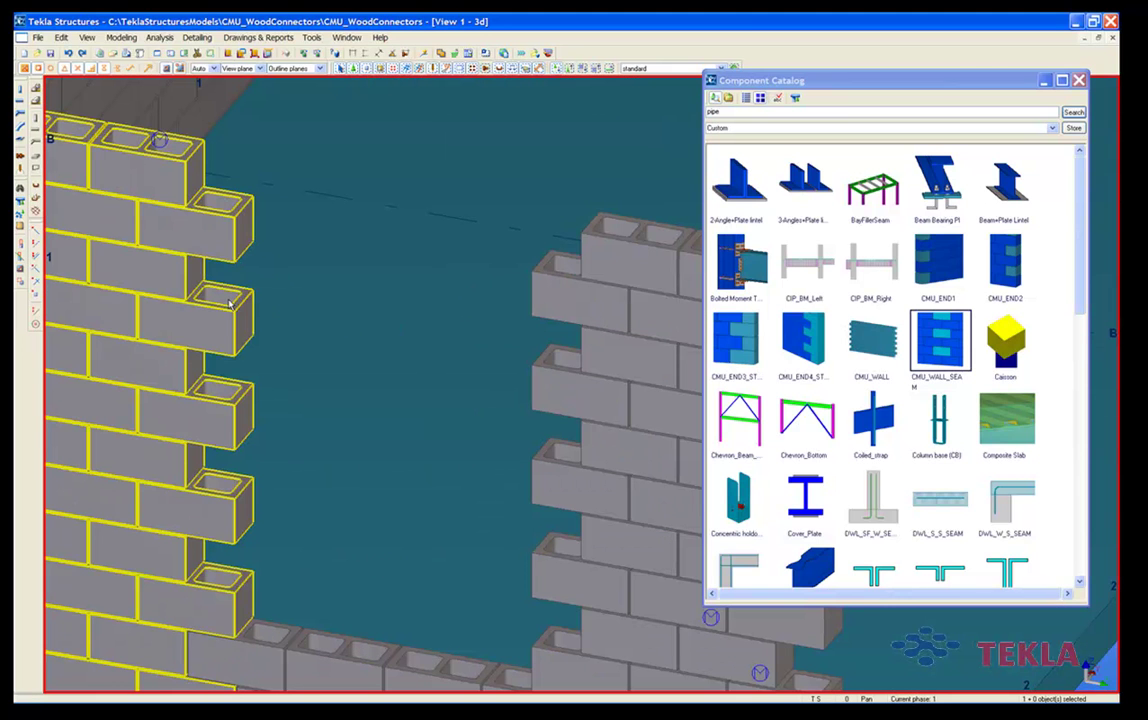
# Start a concrete beam and load the Masonry_Bond_Beam settings into its properties
pyautogui.doubleClick(36, 130)
pyautogui.click(550, 118)
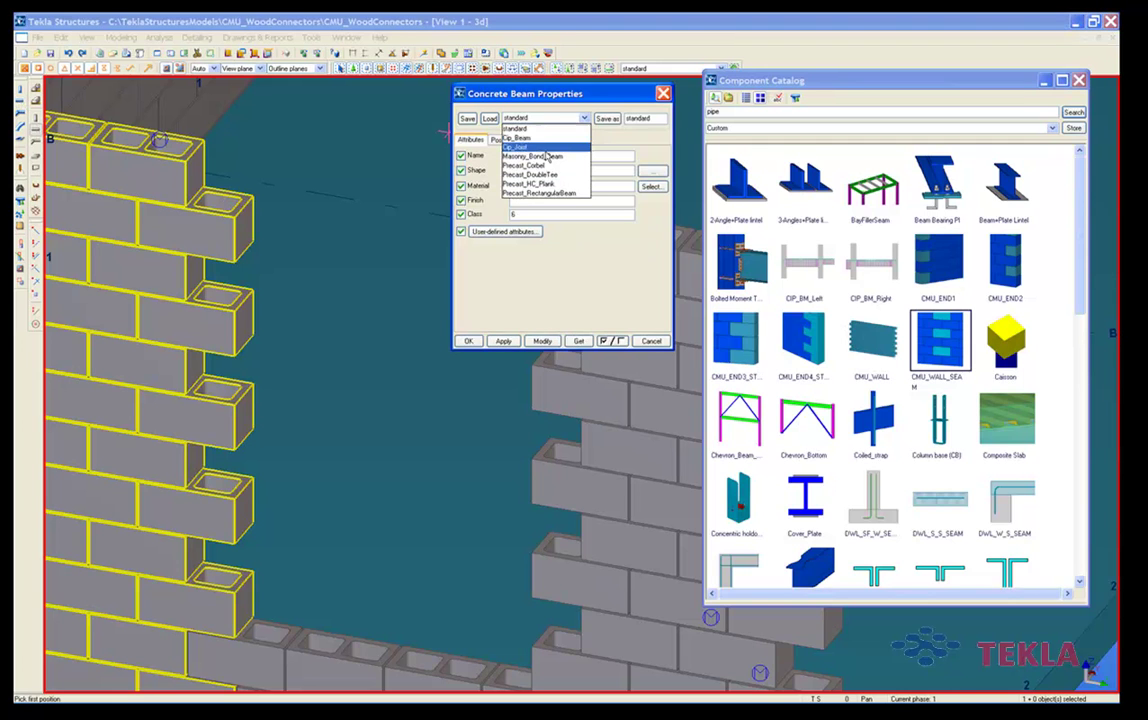
pyautogui.click(545, 153)
pyautogui.click(489, 118)
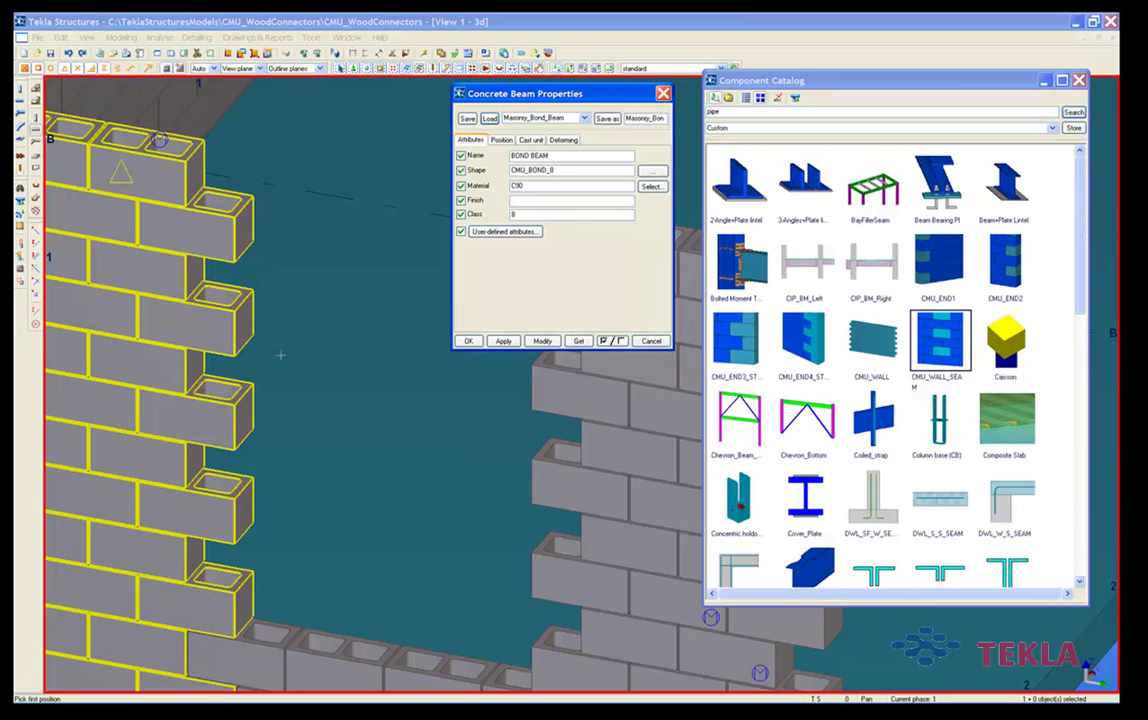
# Place the bond beam across the window opening, between the notches in the toothed block ends of both walls, and end the beam command
pyautogui.scroll(10, 201, 292)
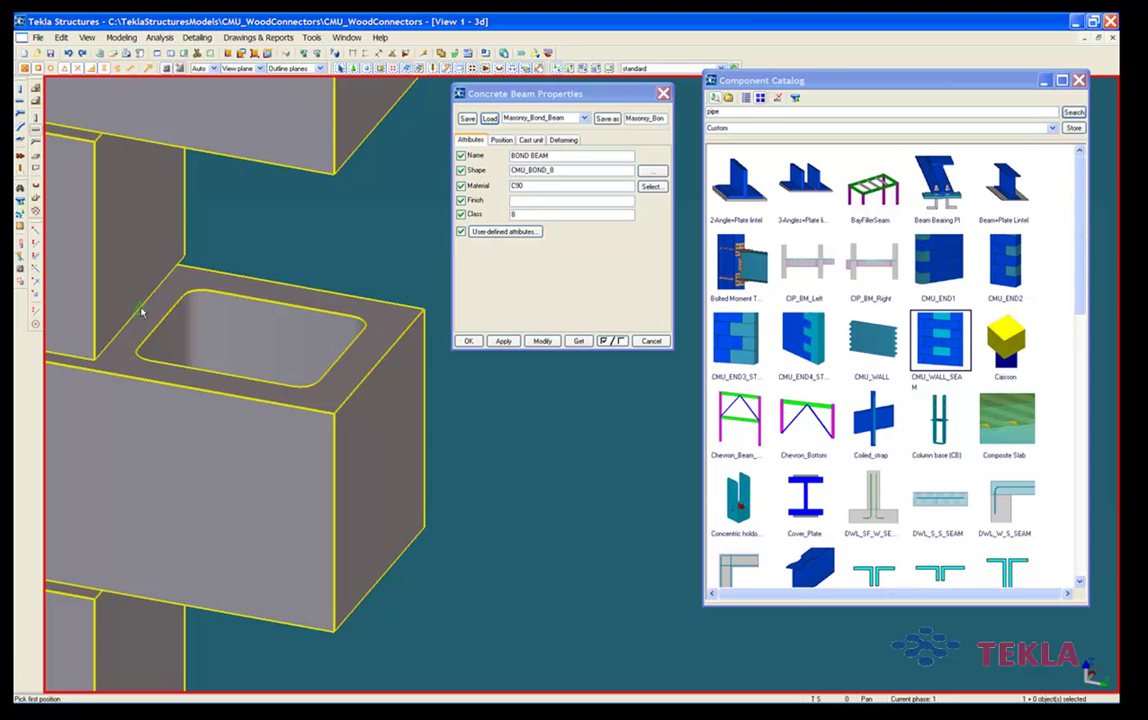
pyautogui.click(141, 312)
pyautogui.scroll(-10, 300, 350)
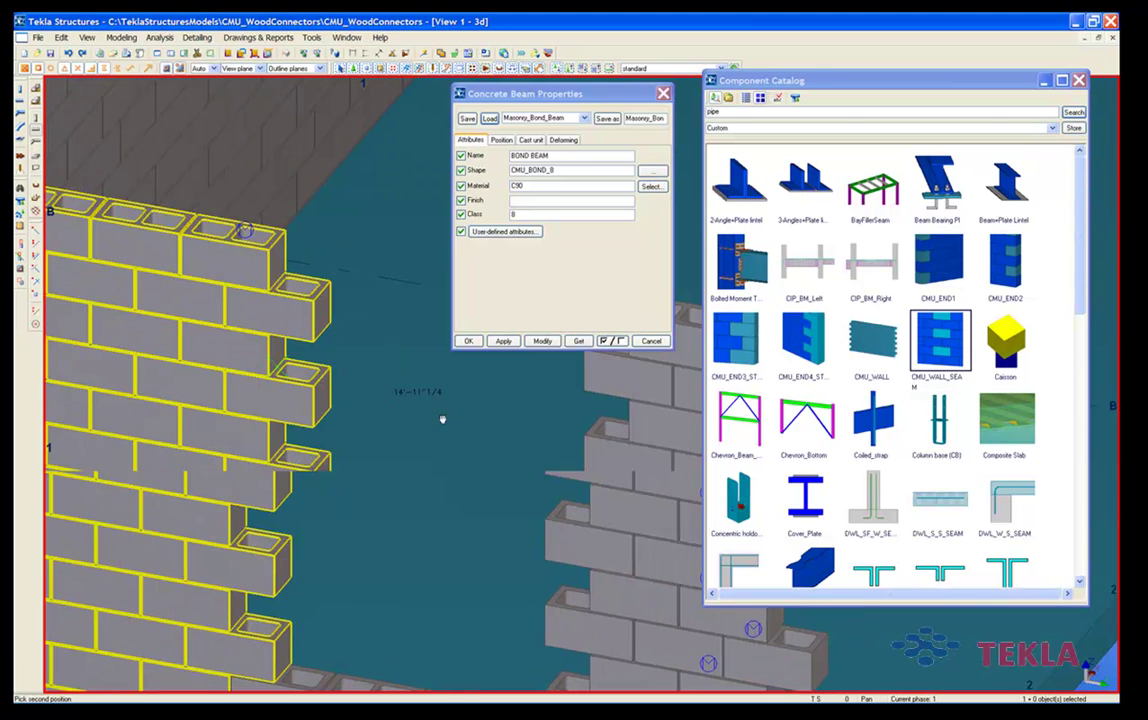
pyautogui.moveTo(443, 419); pyautogui.dragTo(322, 399, button='middle')
pyautogui.scroll(-2, 427, 446)
pyautogui.keyDown('ctrl'); pyautogui.moveTo(459, 457); pyautogui.dragTo(598, 454, button='middle'); pyautogui.keyUp('ctrl')
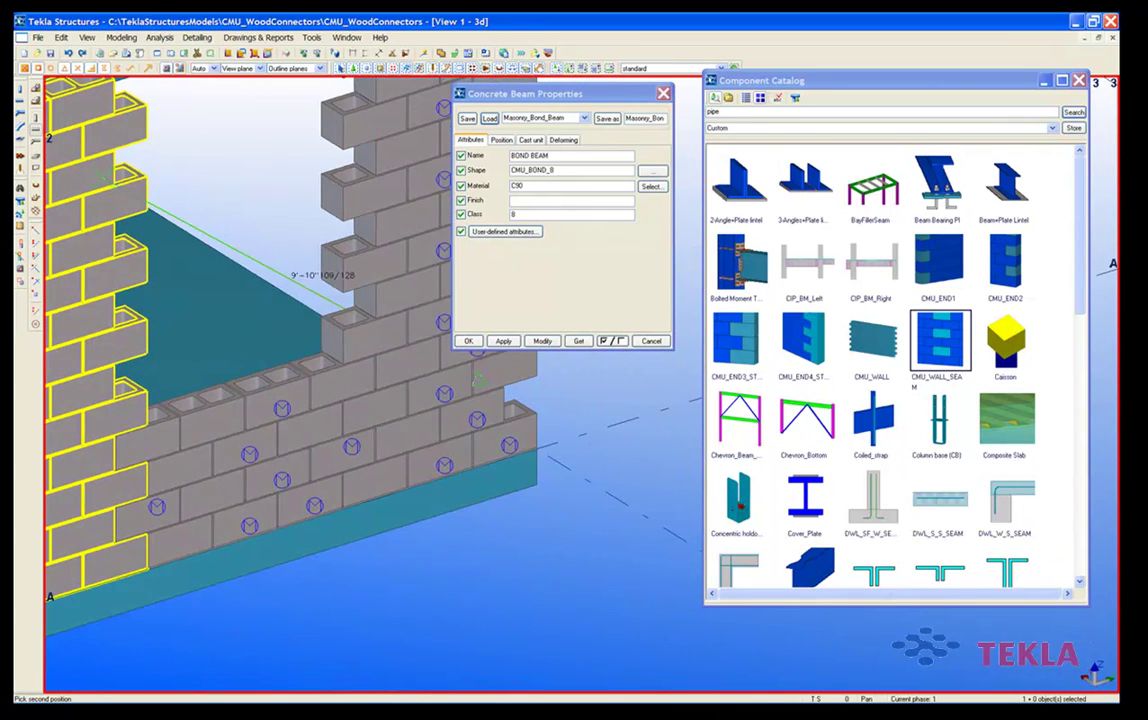
pyautogui.scroll(6, 320, 249)
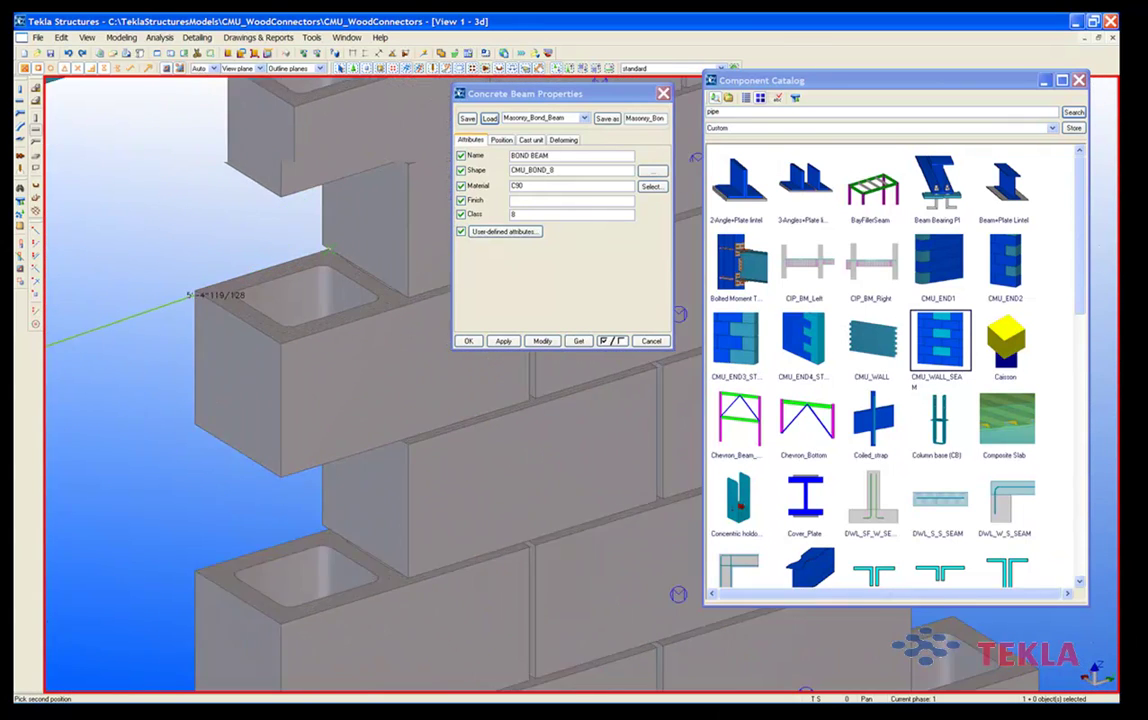
pyautogui.scroll(1, 328, 249)
pyautogui.click(370, 277)
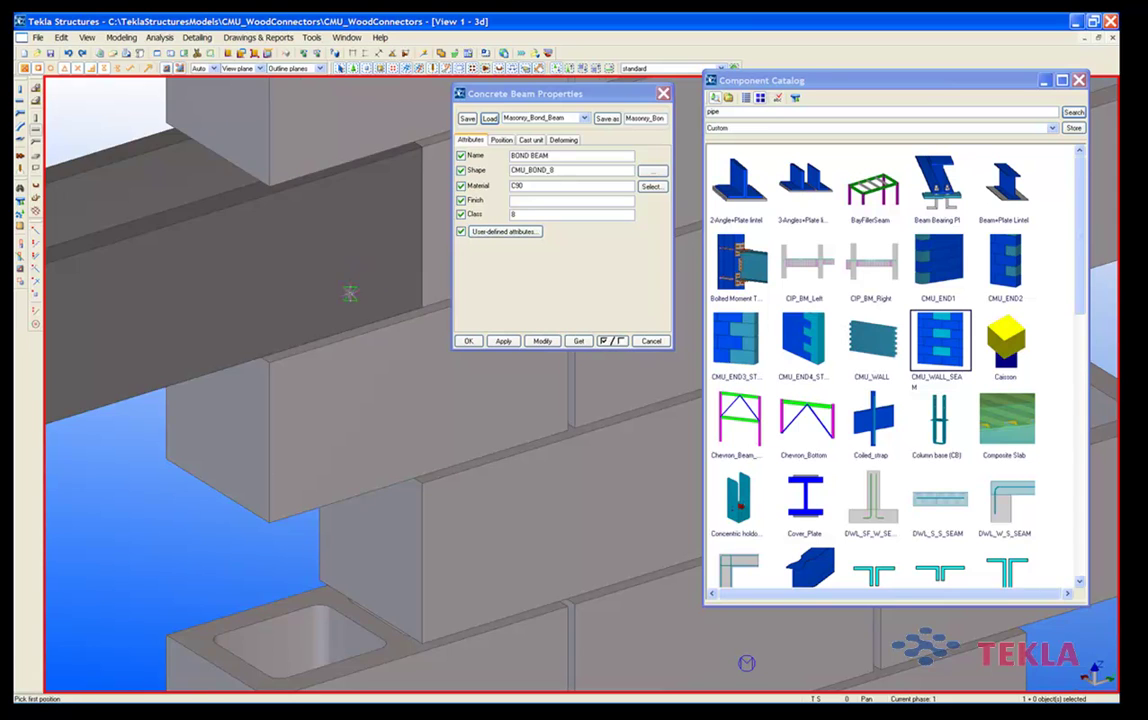
pyautogui.scroll(-3, 366, 283)
pyautogui.rightClick(214, 378)
pyautogui.click(244, 386)
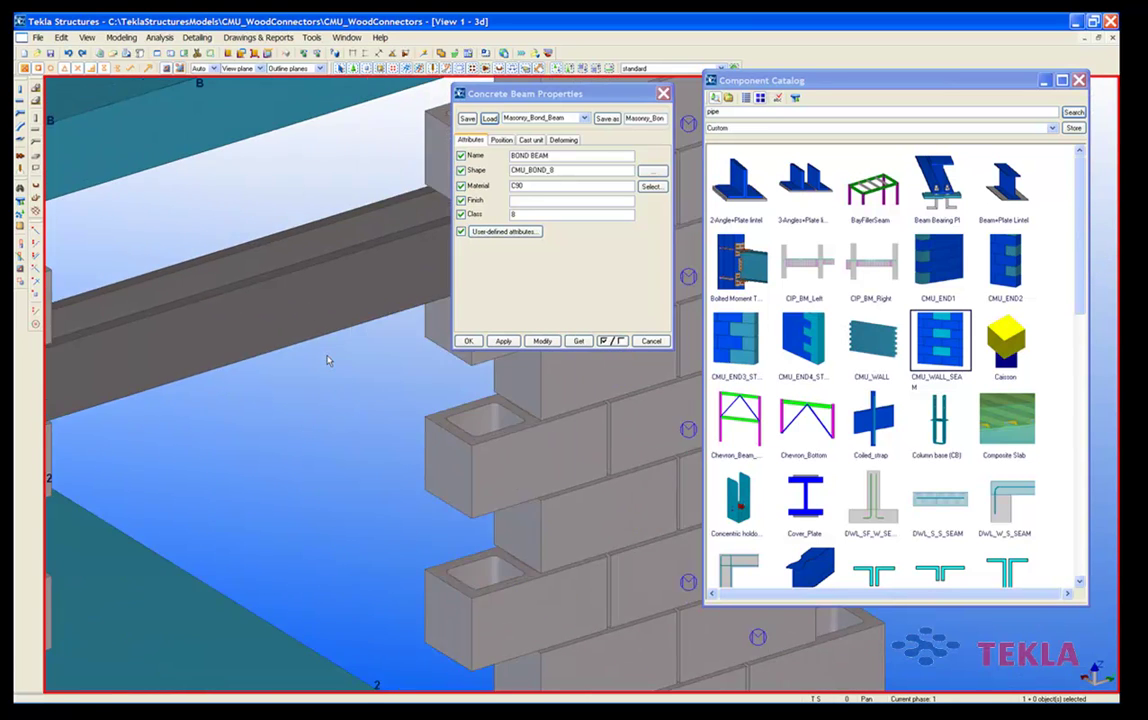
# Set the bond beam's Dx end offsets to 3/8 at the start and -3/8 at the end, and apply them to the beam
pyautogui.scroll(-3, 249, 364)
pyautogui.click(251, 364)
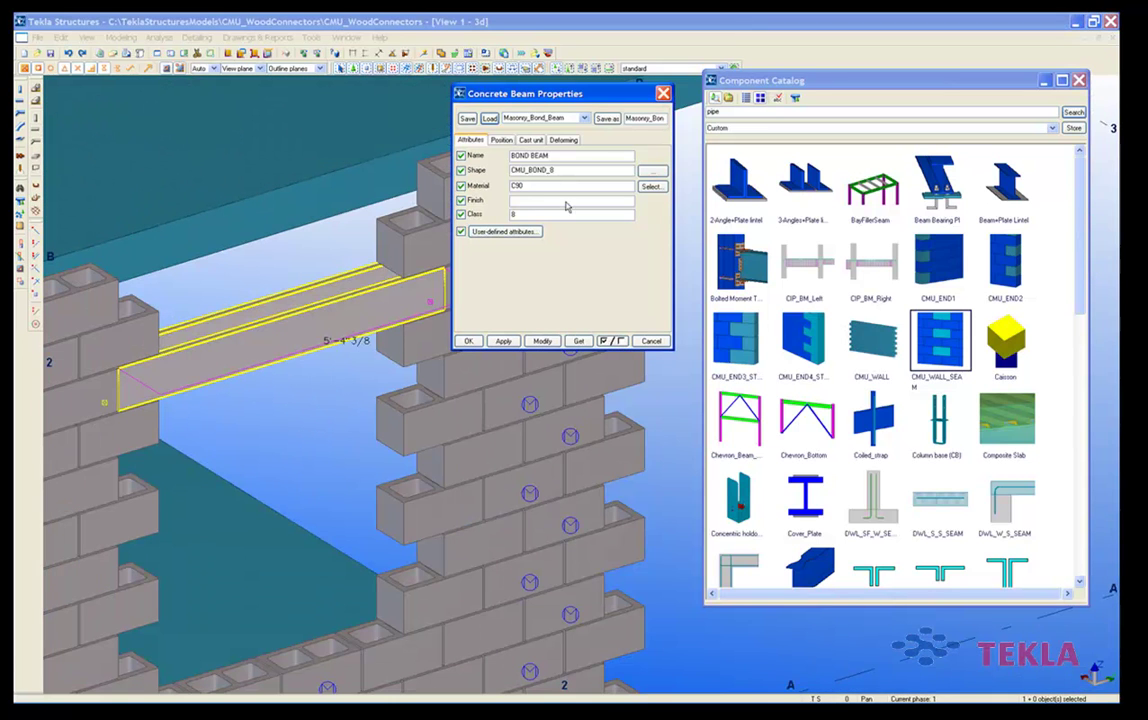
pyautogui.click(501, 140)
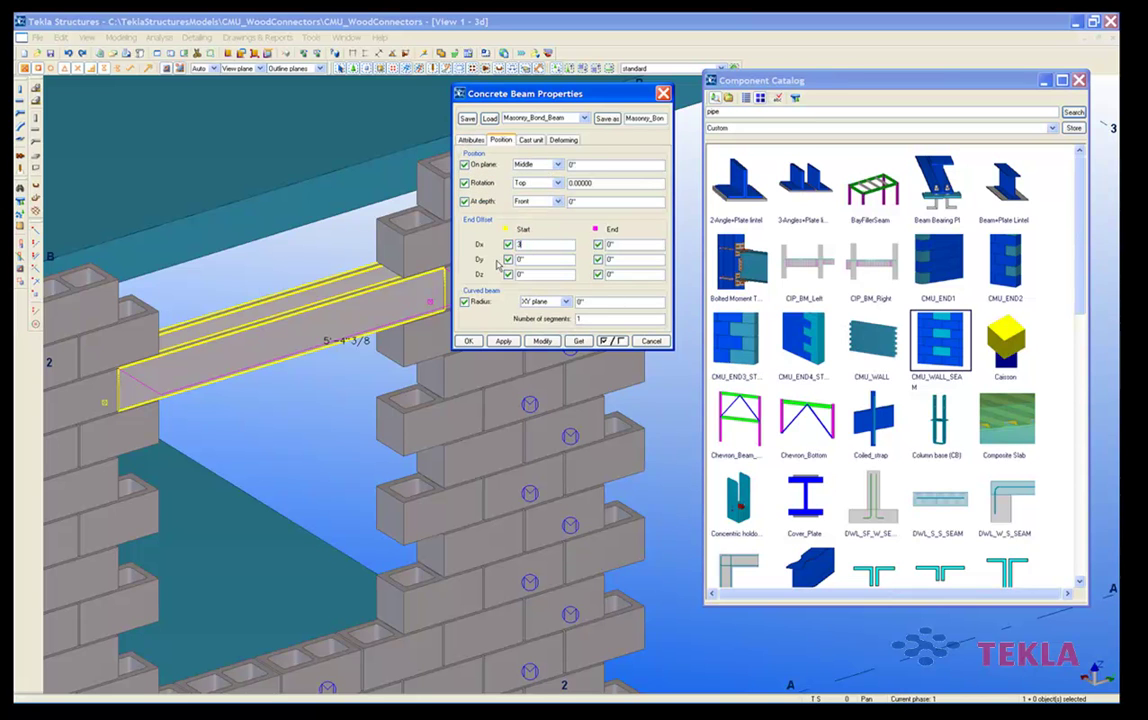
pyautogui.doubleClick(628, 243)
pyautogui.scroll(3, 290, 385)
pyautogui.scroll(1, 135, 372)
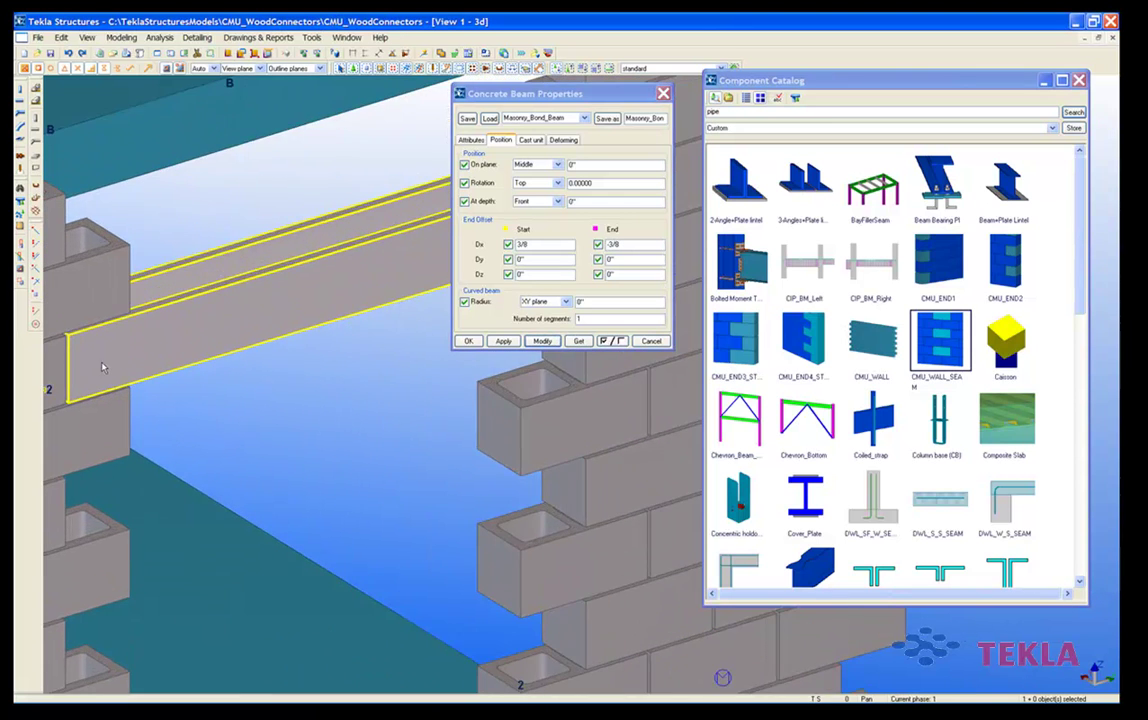
pyautogui.scroll(-2, 102, 366)
pyautogui.click(243, 416)
pyautogui.moveTo(420, 328); pyautogui.dragTo(460, 397, button='middle')
pyautogui.scroll(-1, 462, 397)
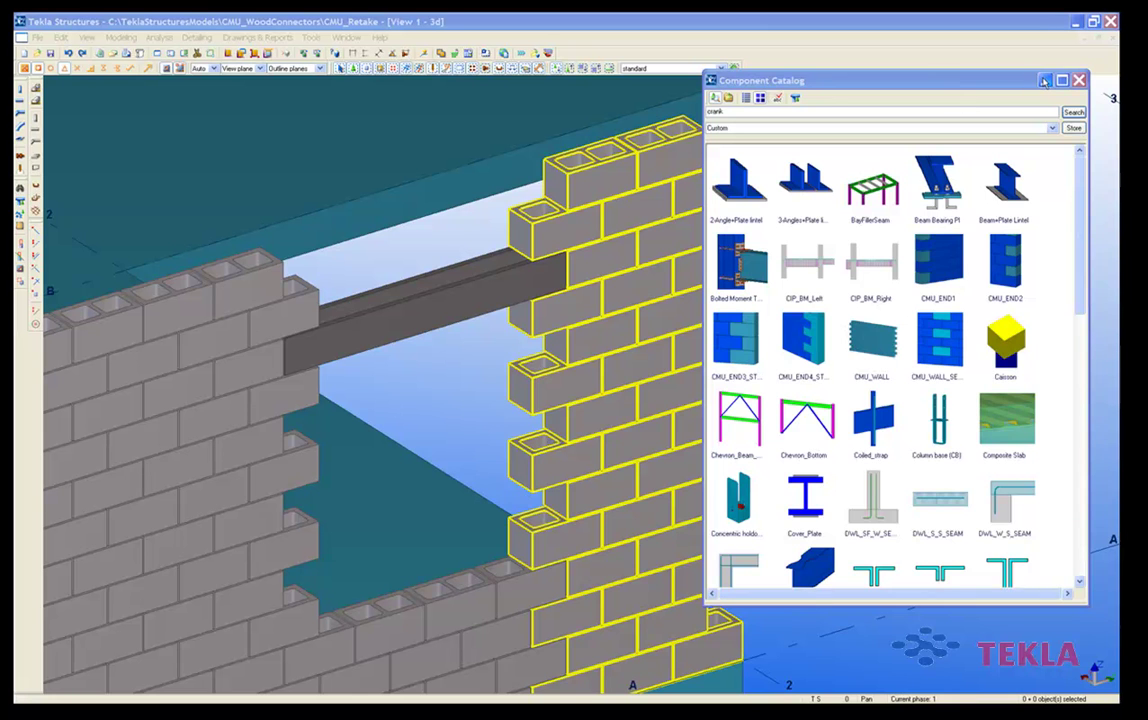
# Minimise the component catalog, enable selecting objects inside components, and select the single CMU block just above the bond beam's start
pyautogui.click(1043, 80)
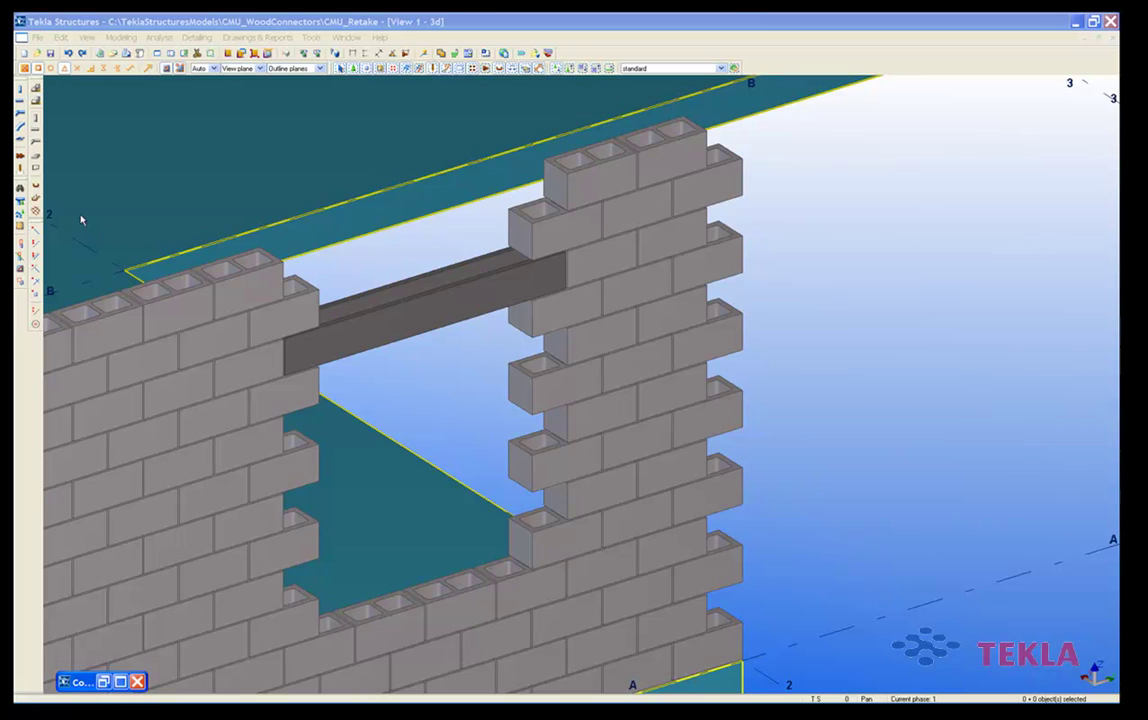
pyautogui.click(571, 70)
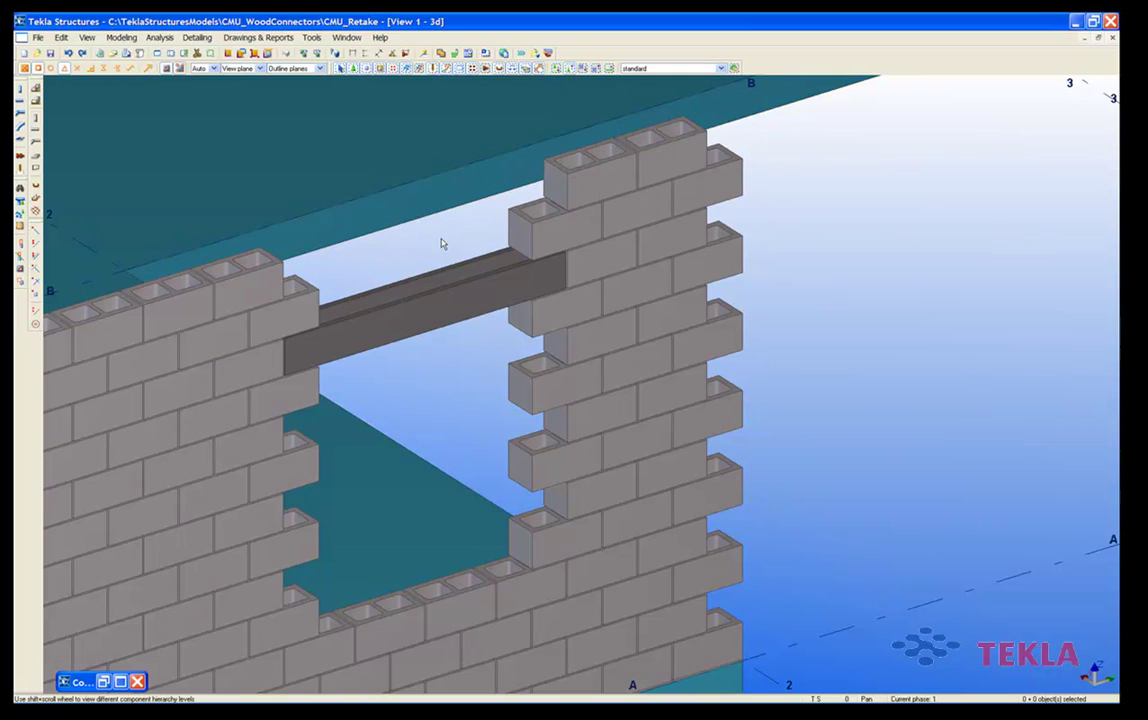
pyautogui.click(311, 304)
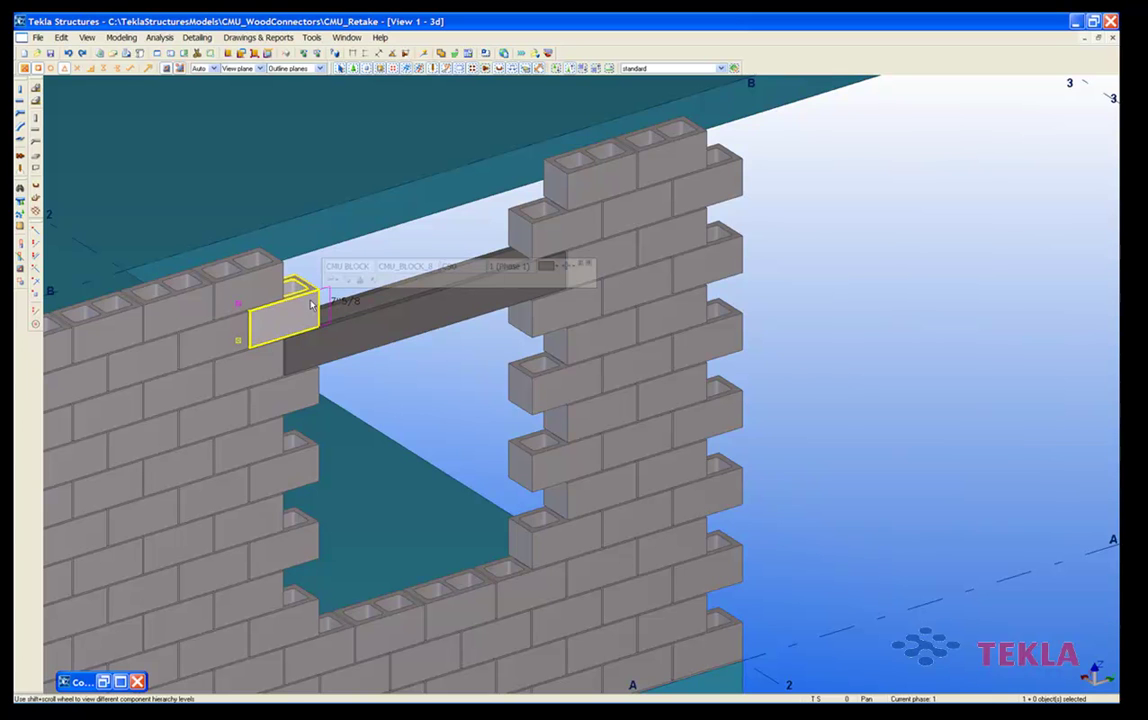
pyautogui.rightClick(311, 302)
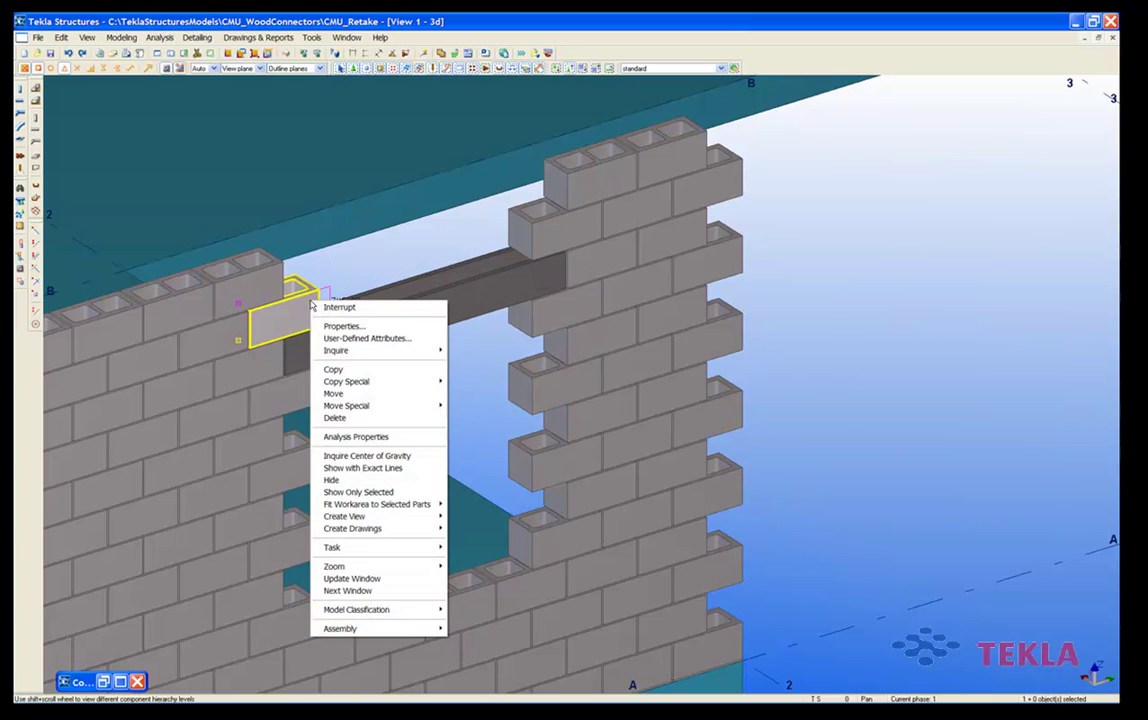